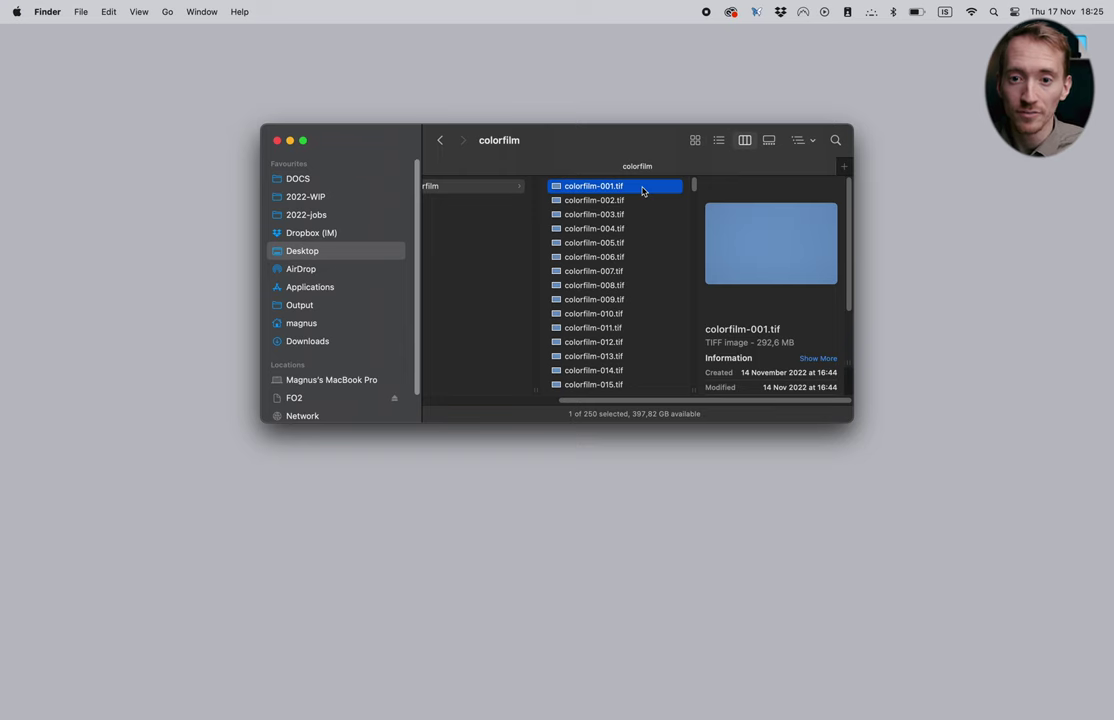
Open colorfilm-001.tif from Finder with Adobe Photoshop 2023 using Open With.
right_click(631, 190)
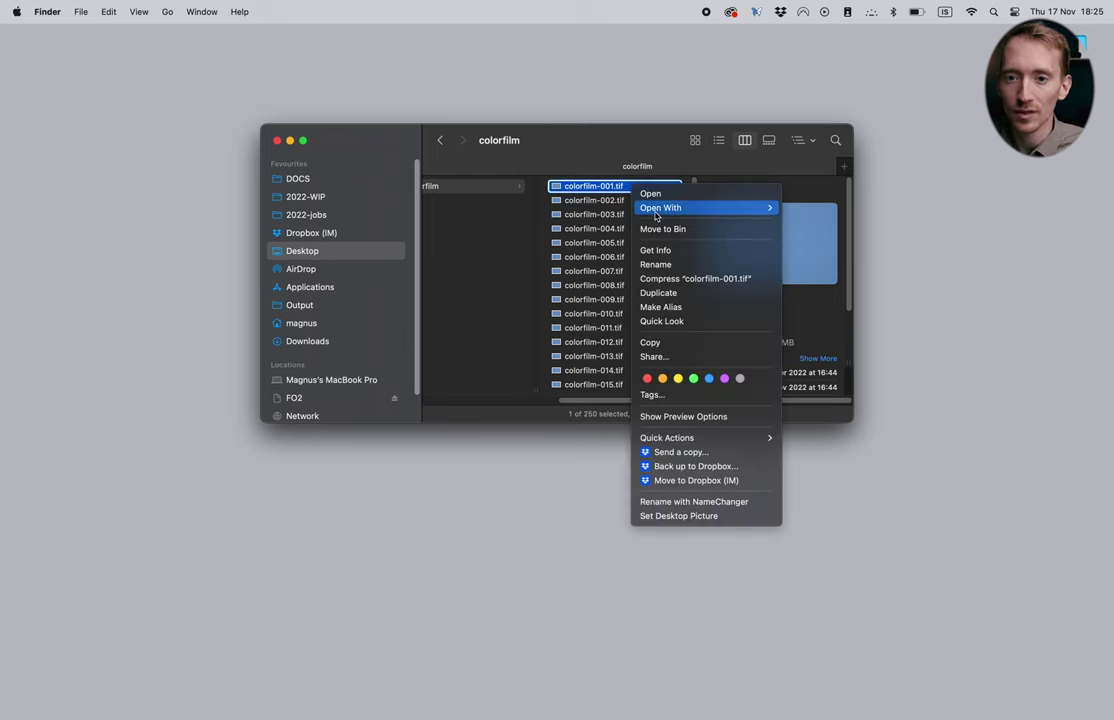
mouse_move(720, 207)
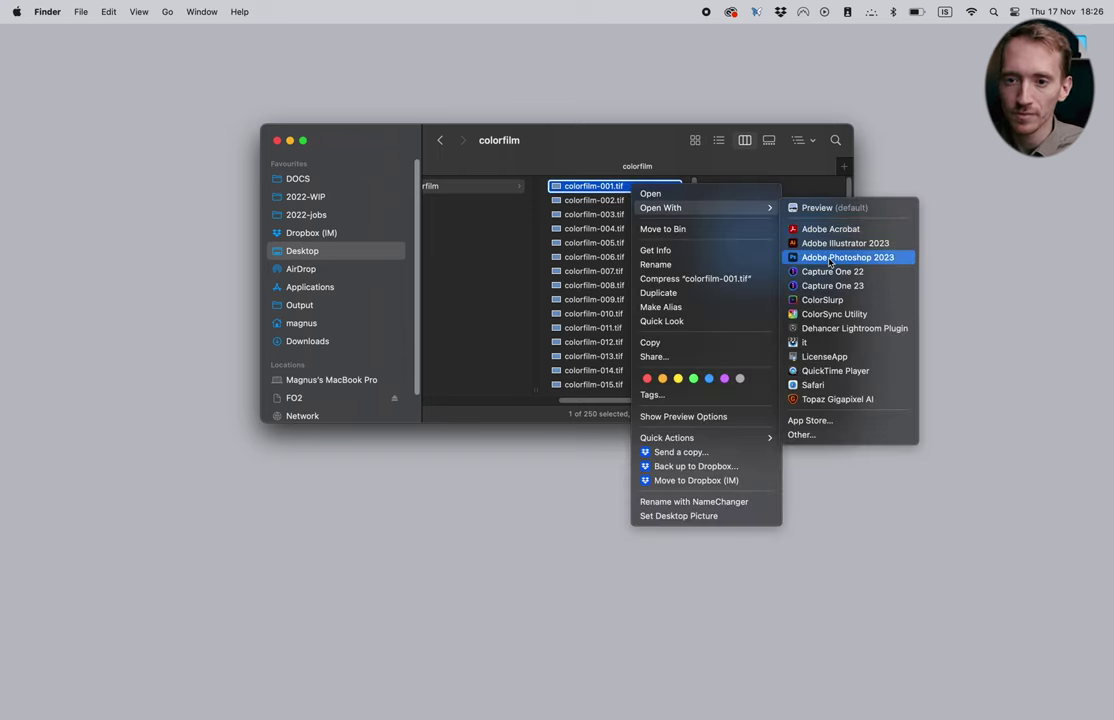
left_click(829, 258)
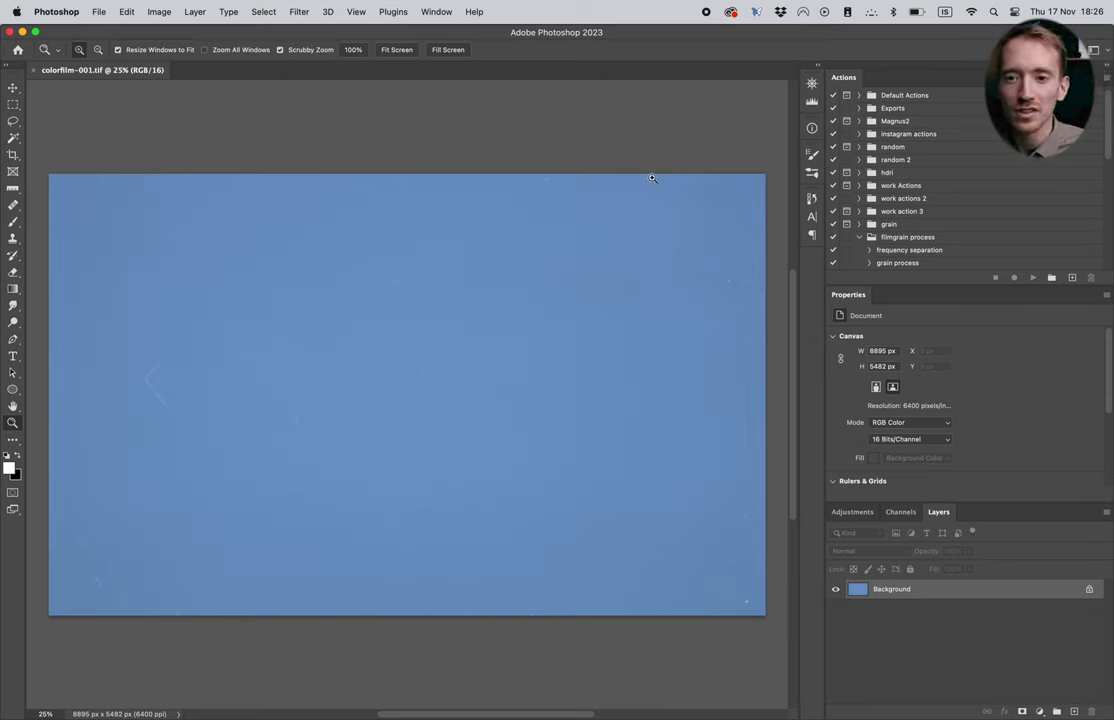
Add a new action set named 'grain actions' in the Actions panel.
left_click(1052, 279)
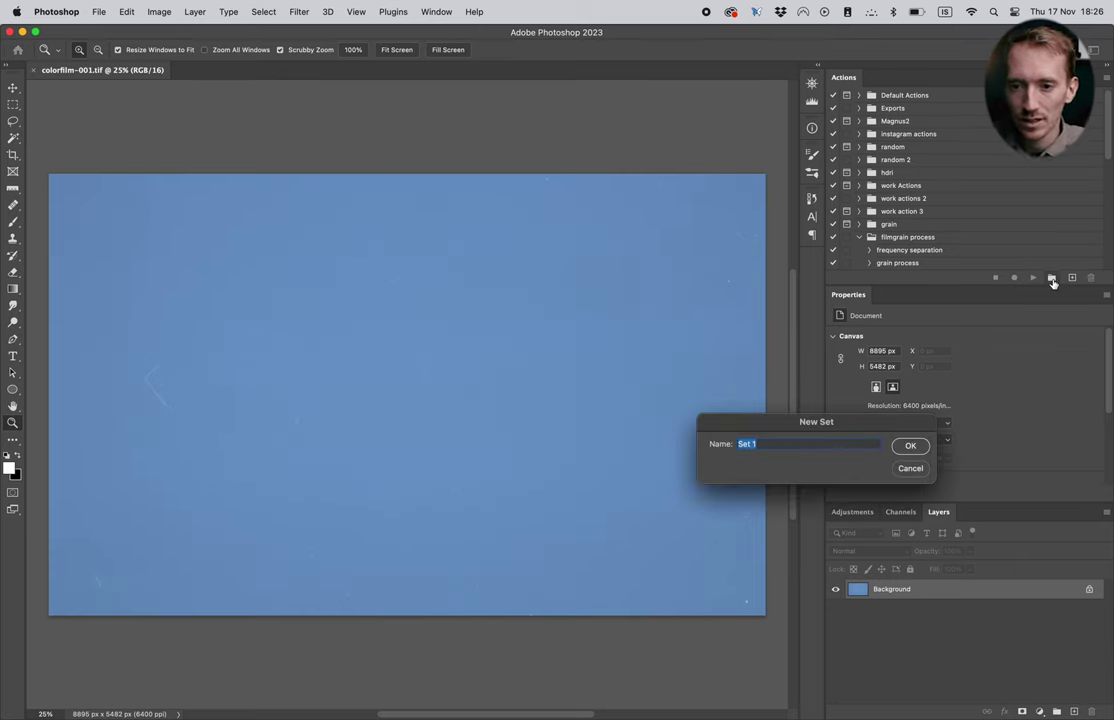
type("grain a")
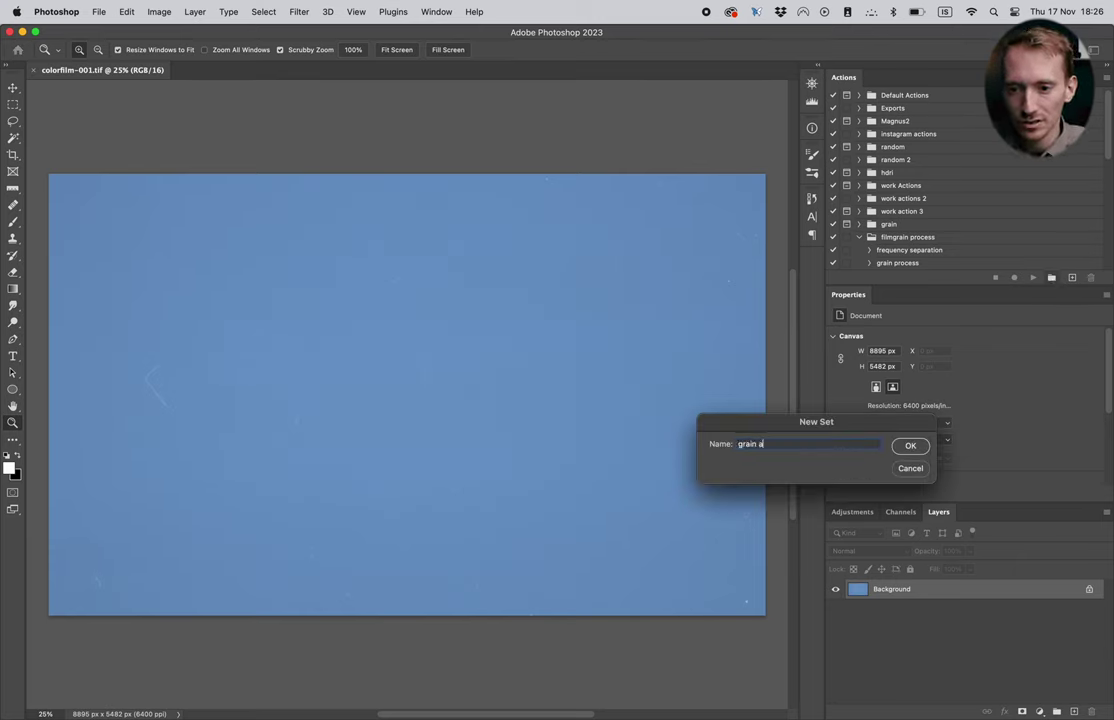
type("ctions")
key("Return")
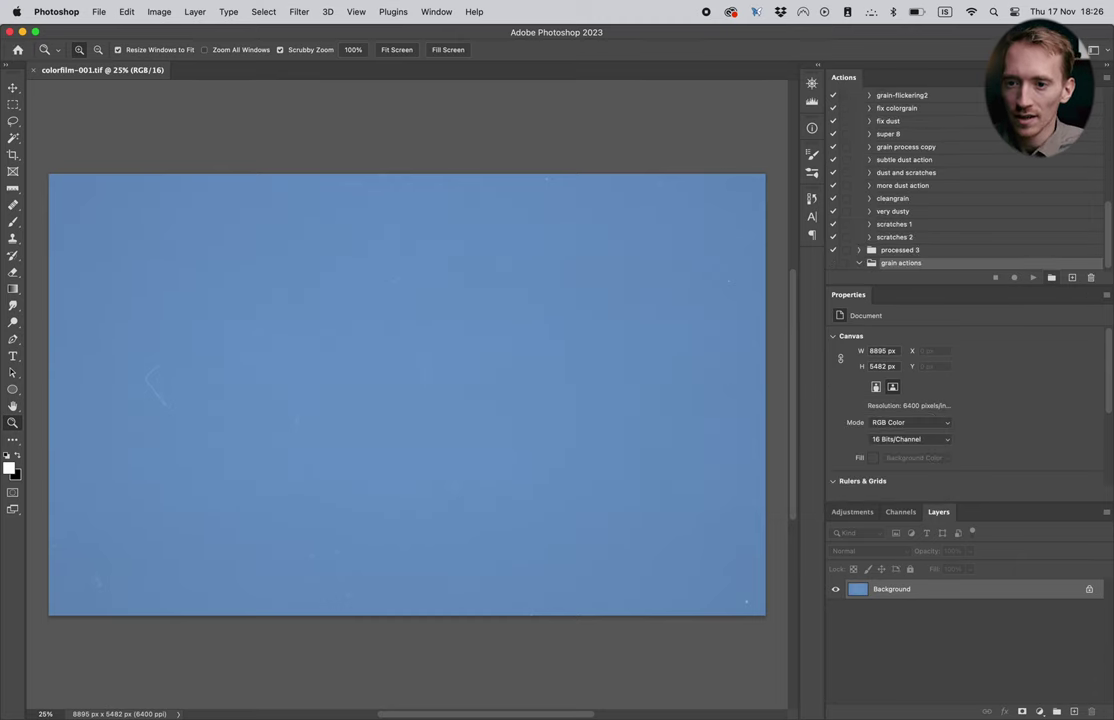
Create the action 'film grain overlay' in grain actions and start recording it.
left_click(1072, 278)
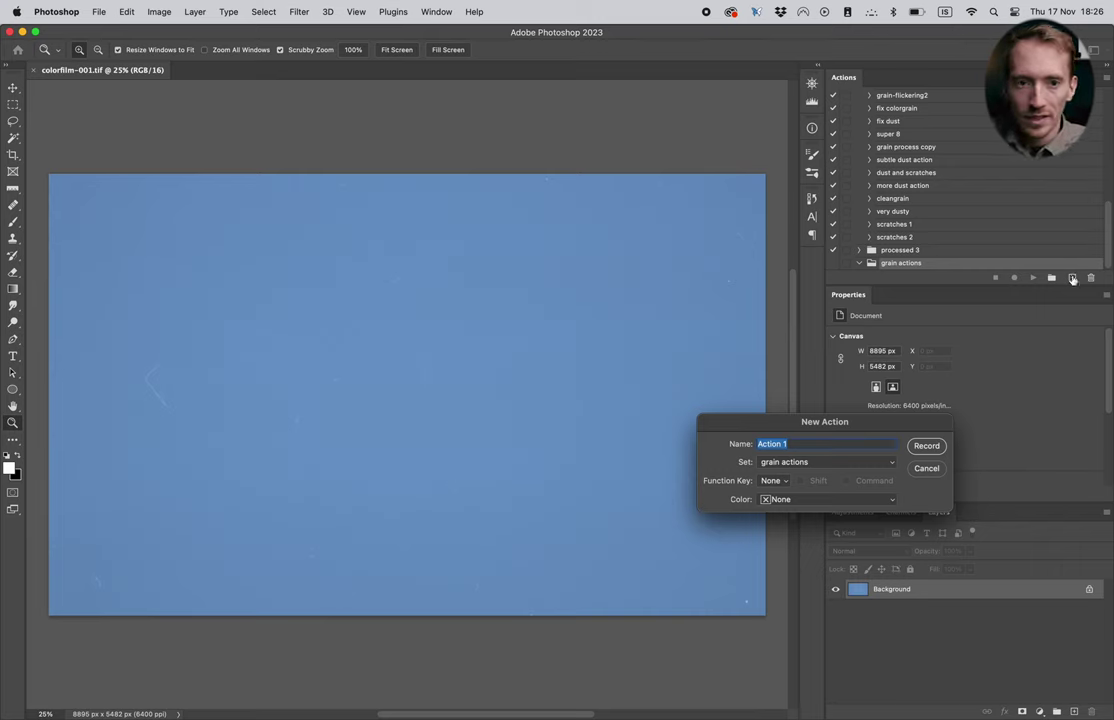
type("film gr")
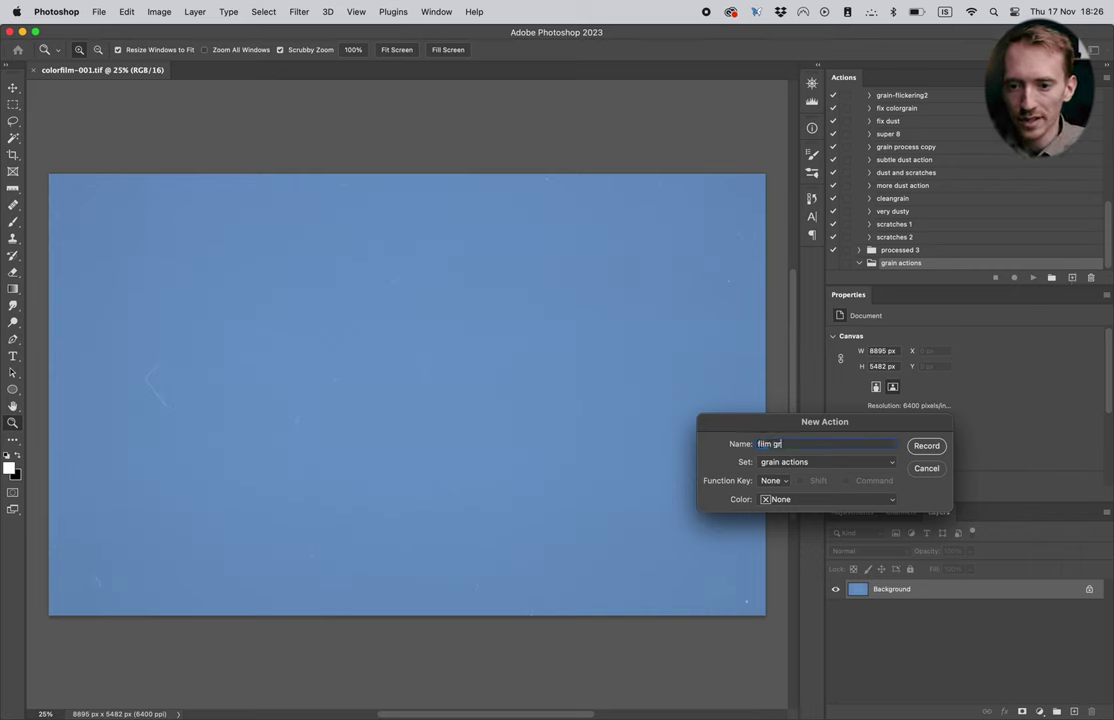
type("ain overlay")
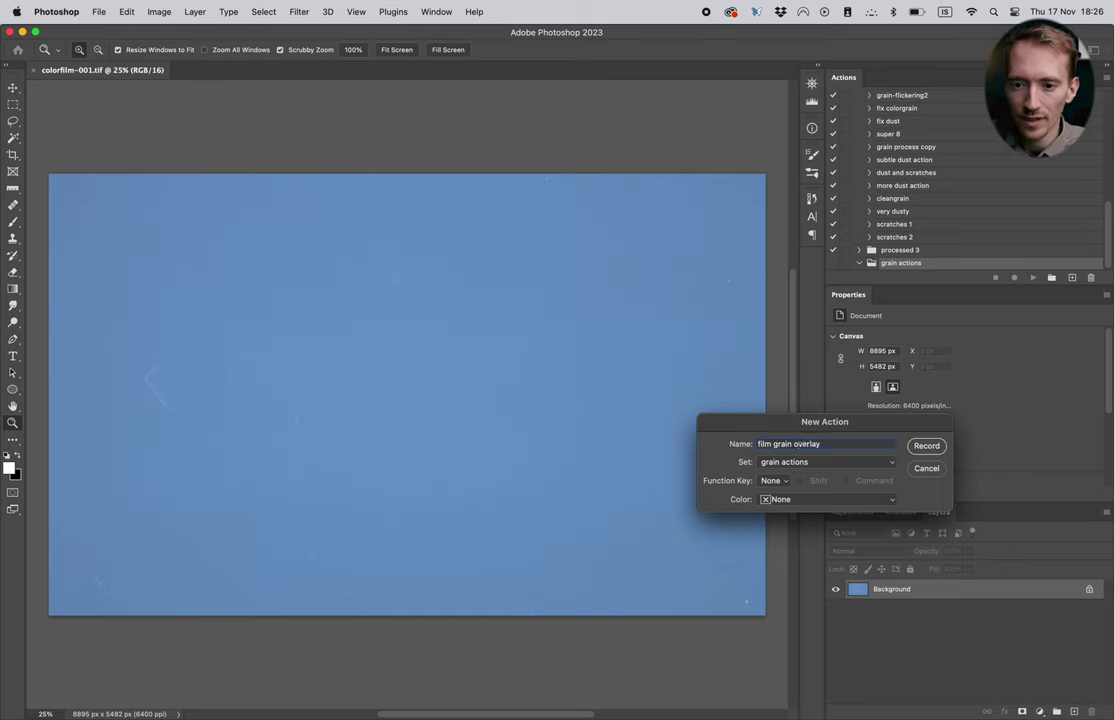
key("Return")
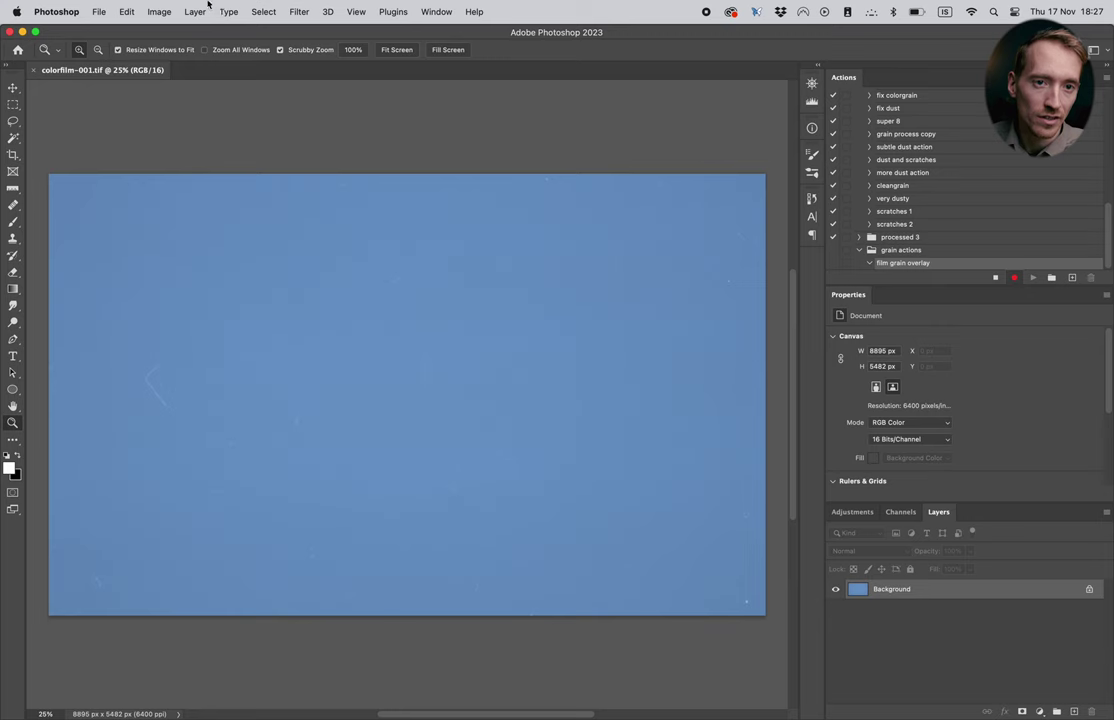
Open Levels and lower the Red channel's white input to 216.
left_click(166, 12)
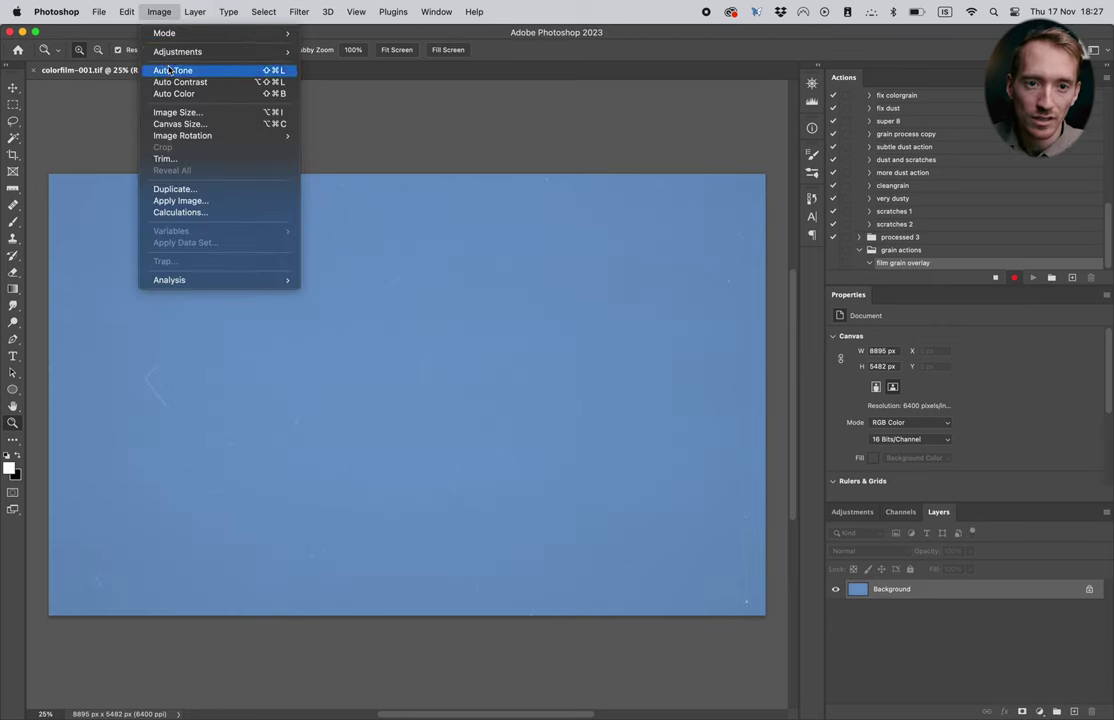
mouse_move(166, 55)
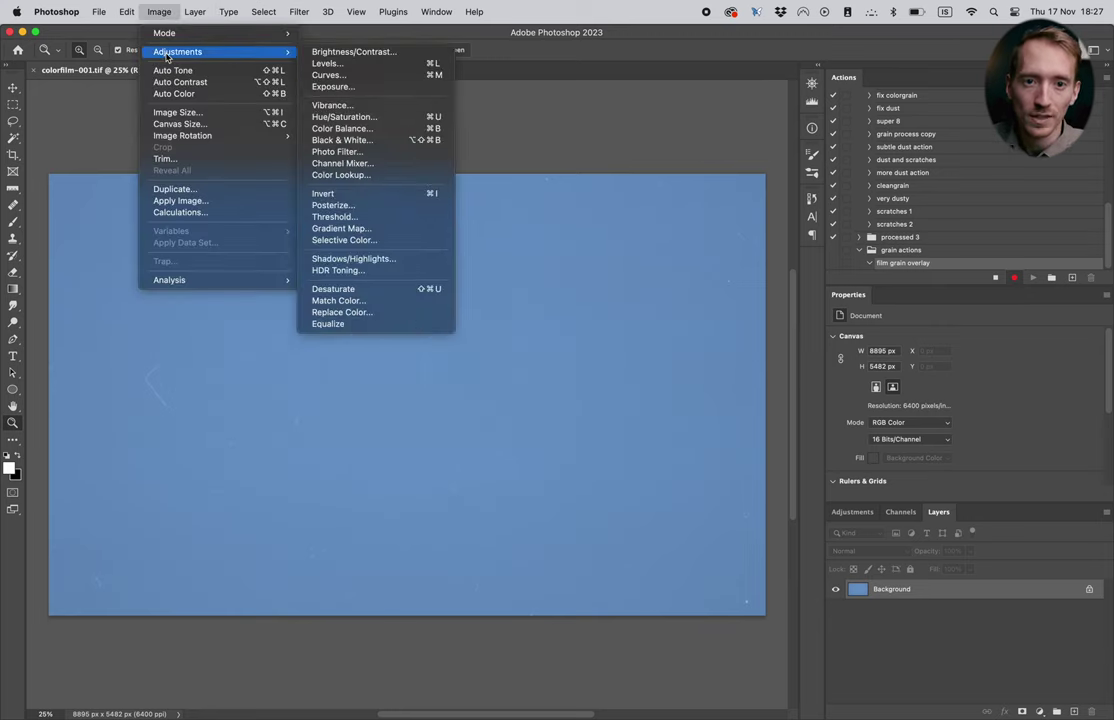
left_click(346, 64)
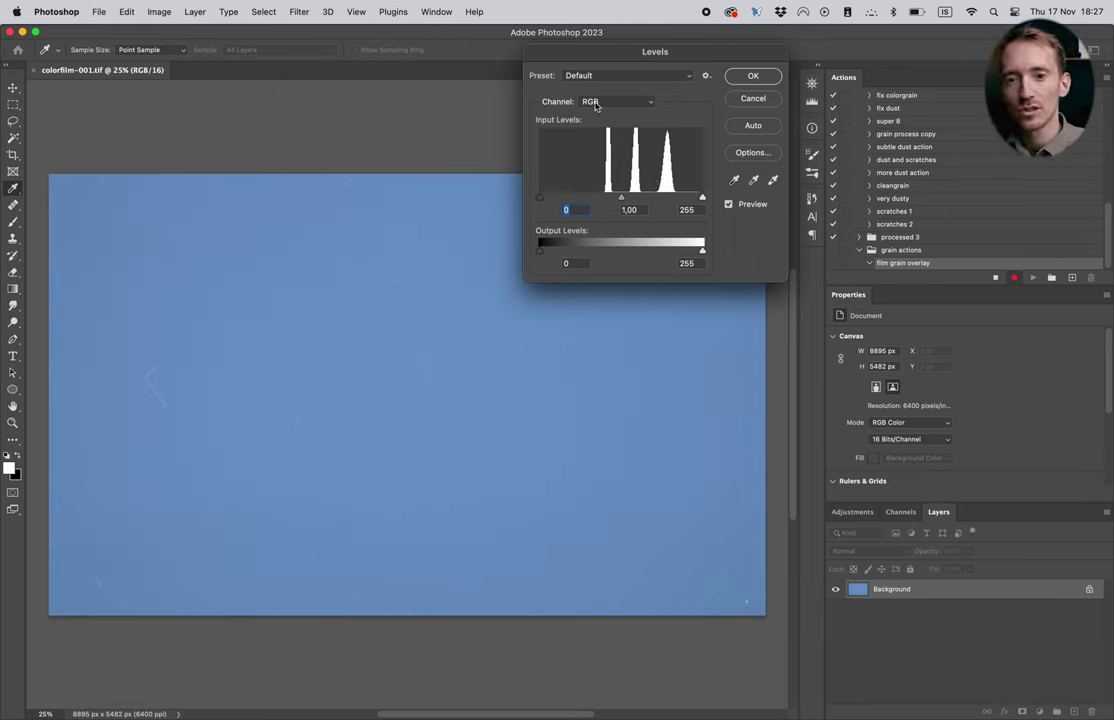
left_click(602, 104)
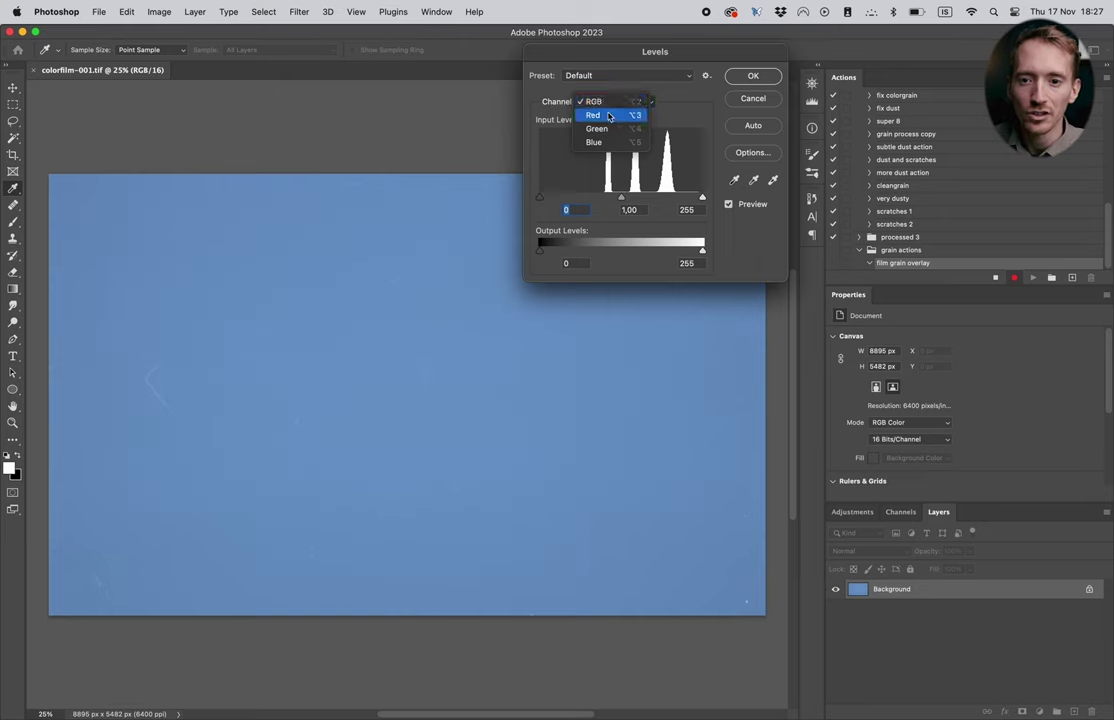
left_click(608, 116)
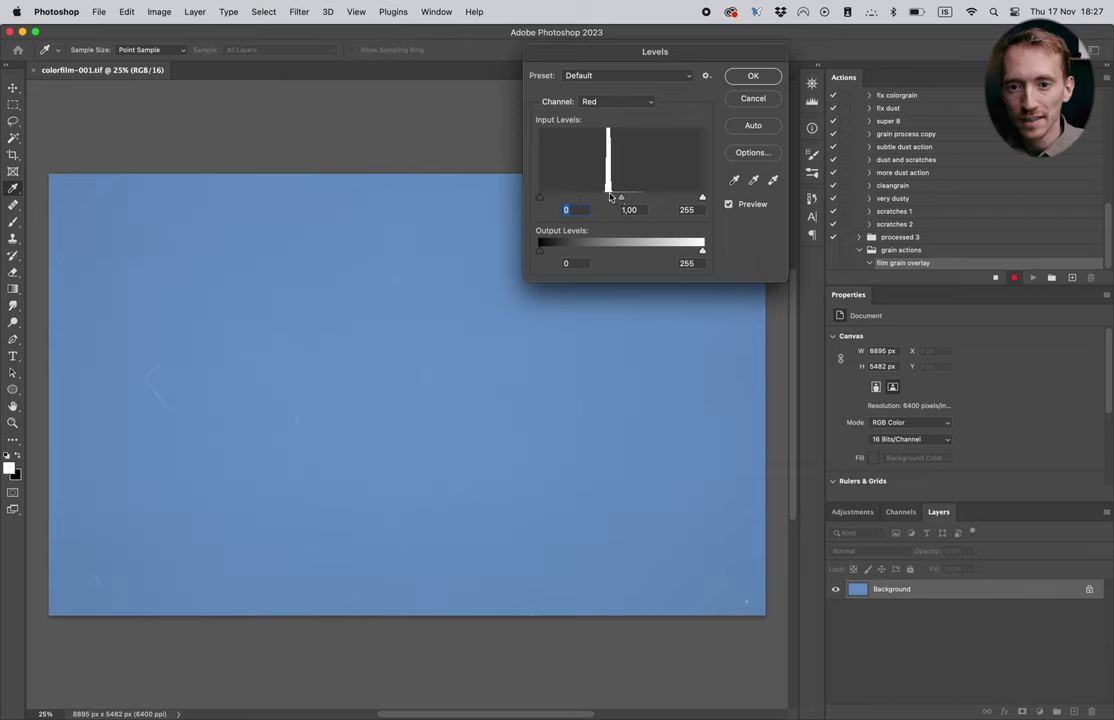
left_click_drag(704, 198, 678, 203)
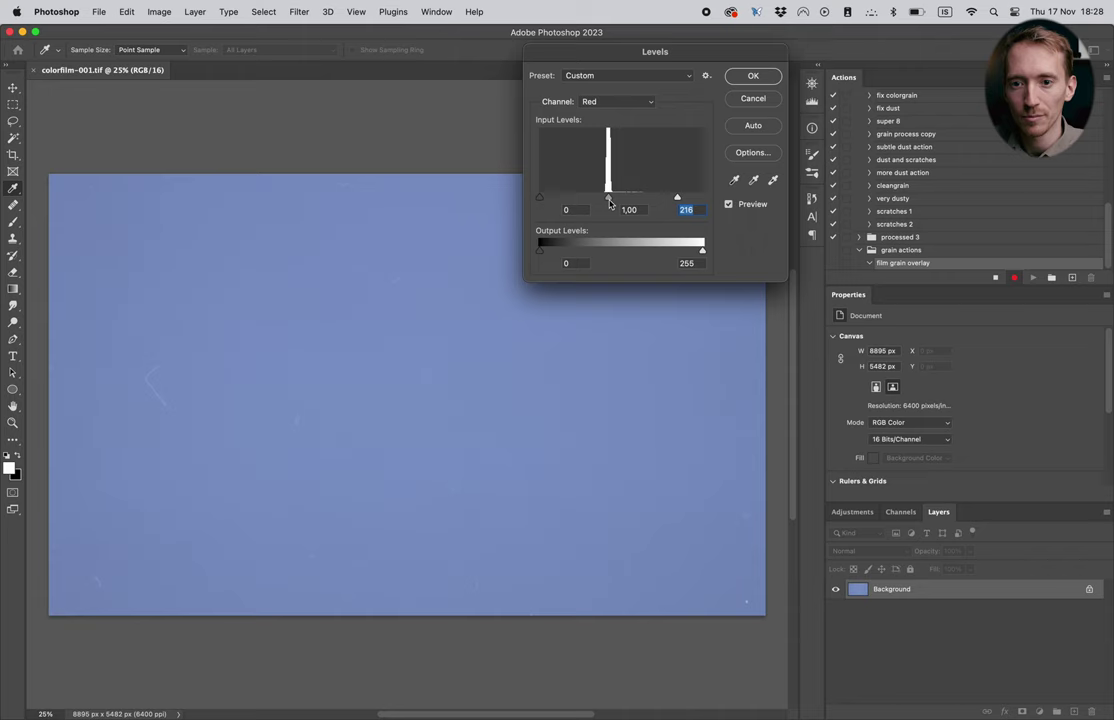
Raise the Green black input to 42 and the Blue black input to 139, then apply Levels.
left_click(621, 102)
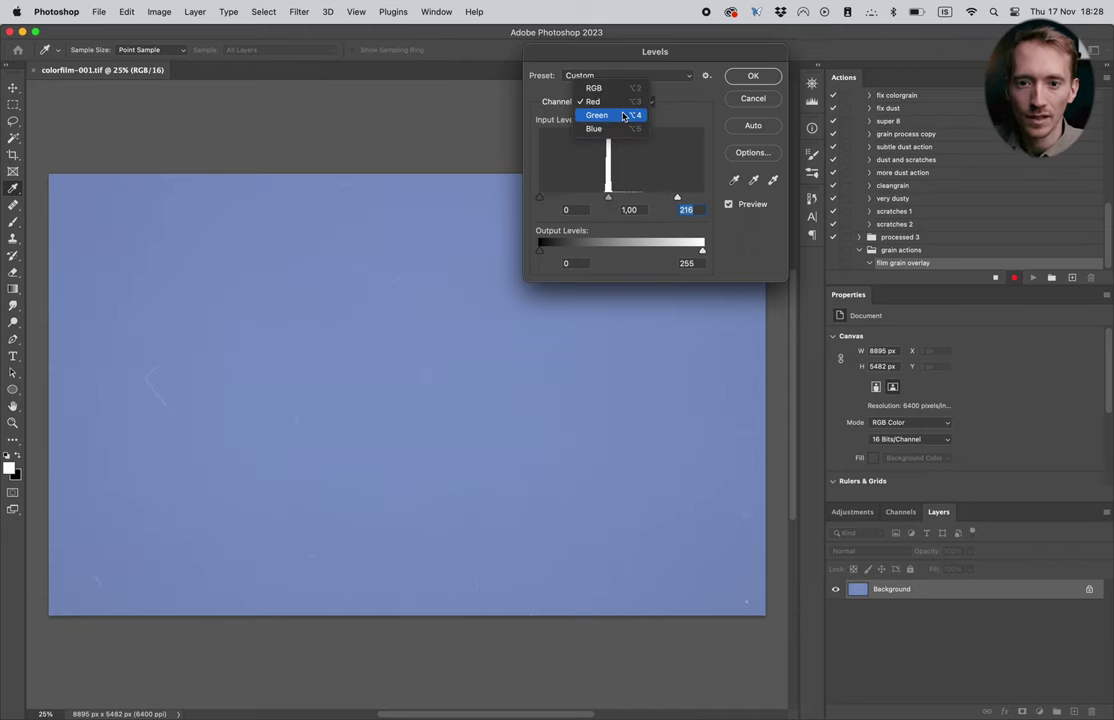
left_click(623, 116)
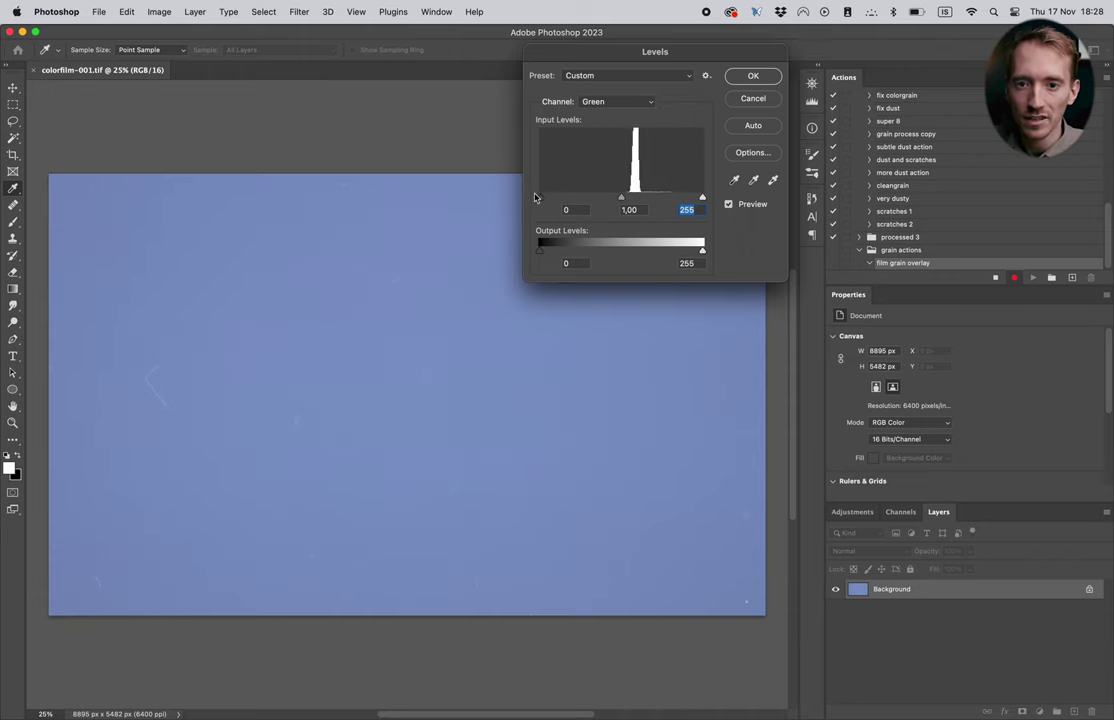
left_click_drag(538, 199, 567, 201)
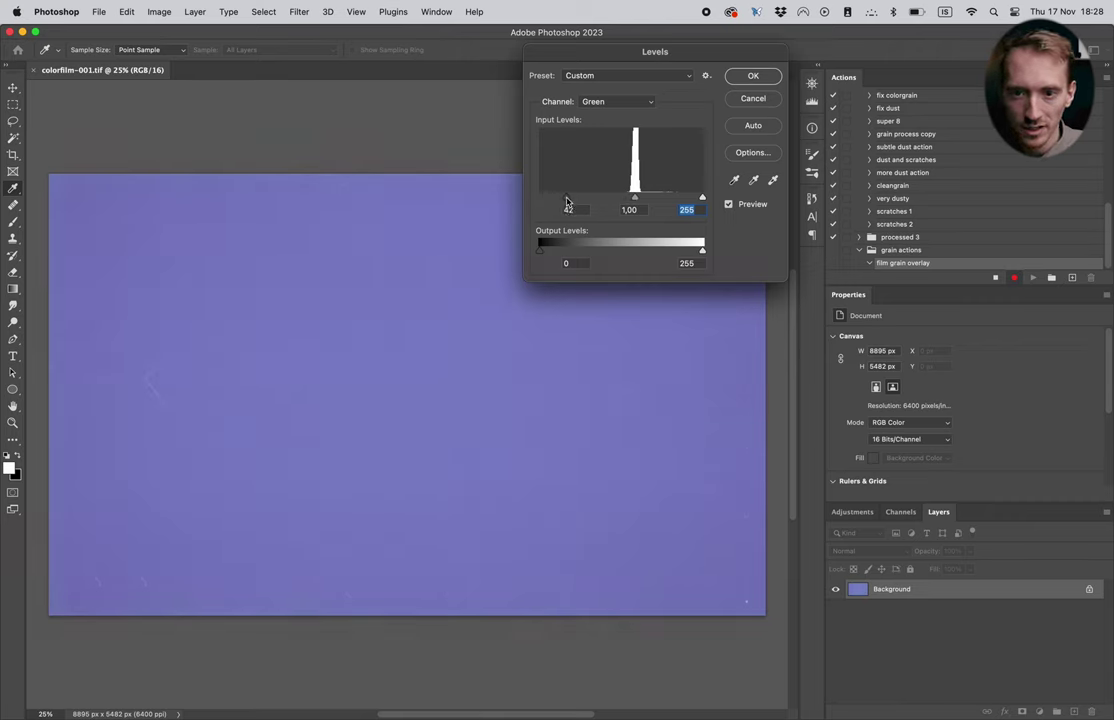
left_click(568, 208)
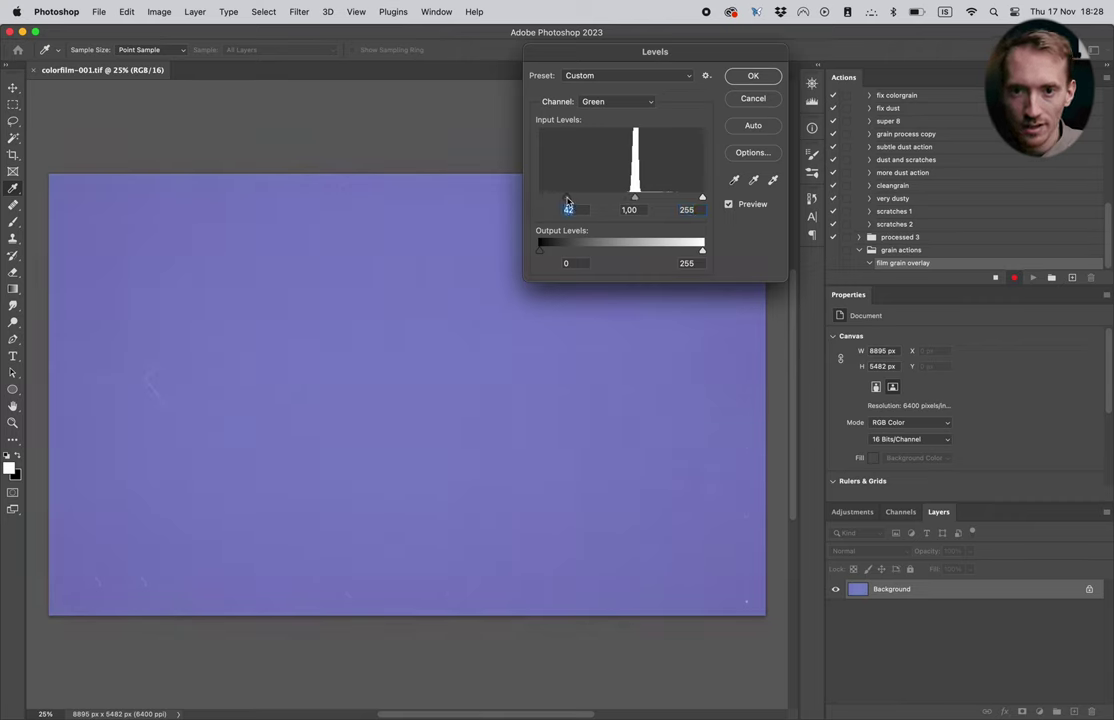
left_click(612, 101)
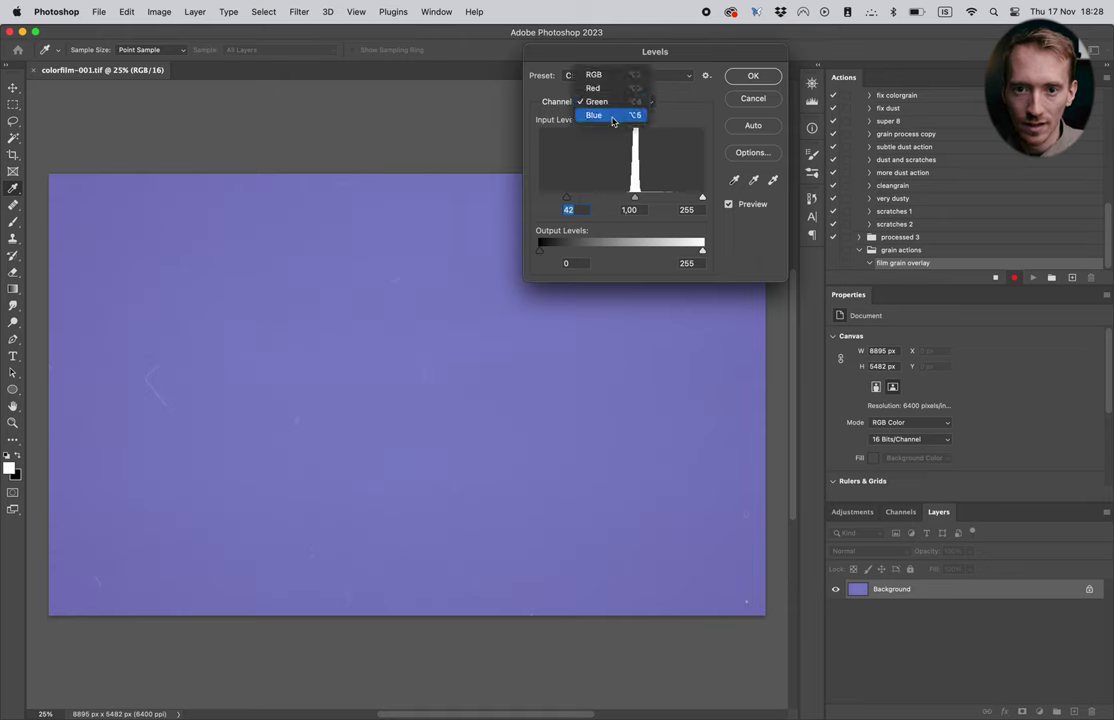
left_click(614, 115)
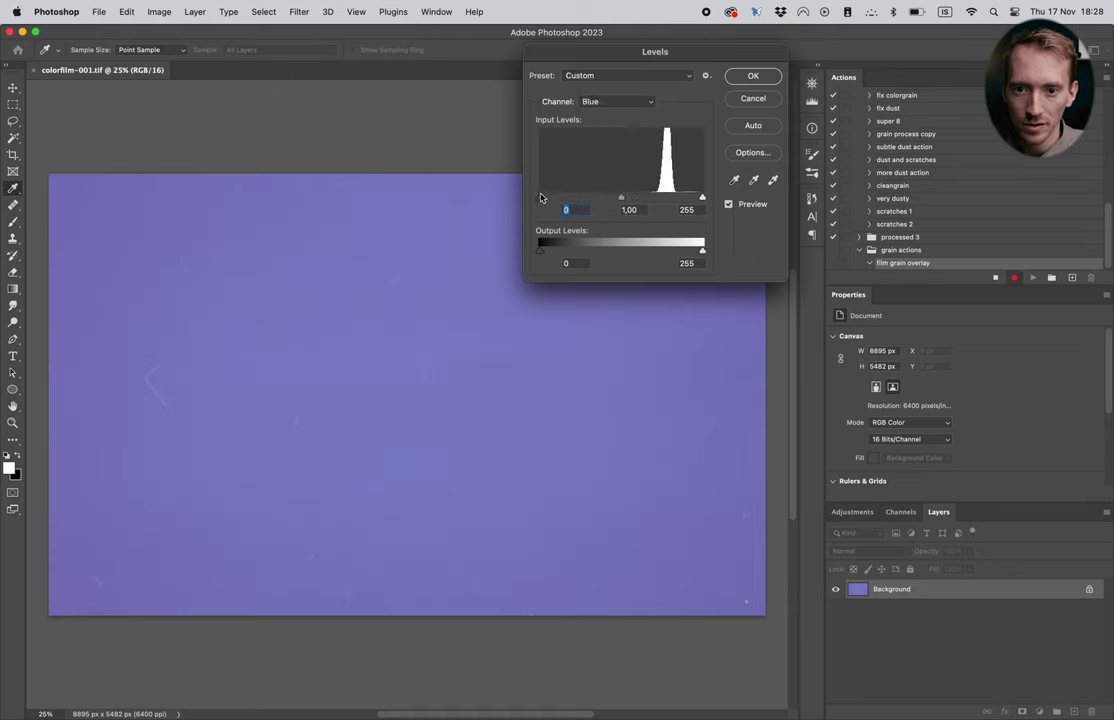
left_click_drag(540, 205, 629, 204)
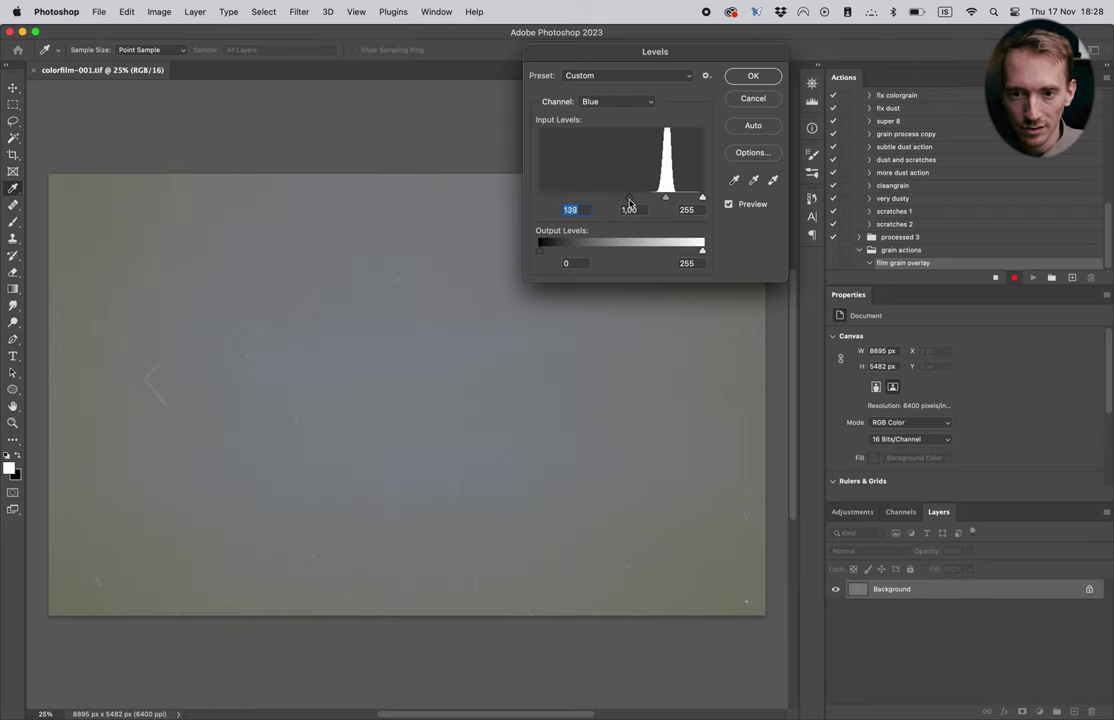
left_click(755, 76)
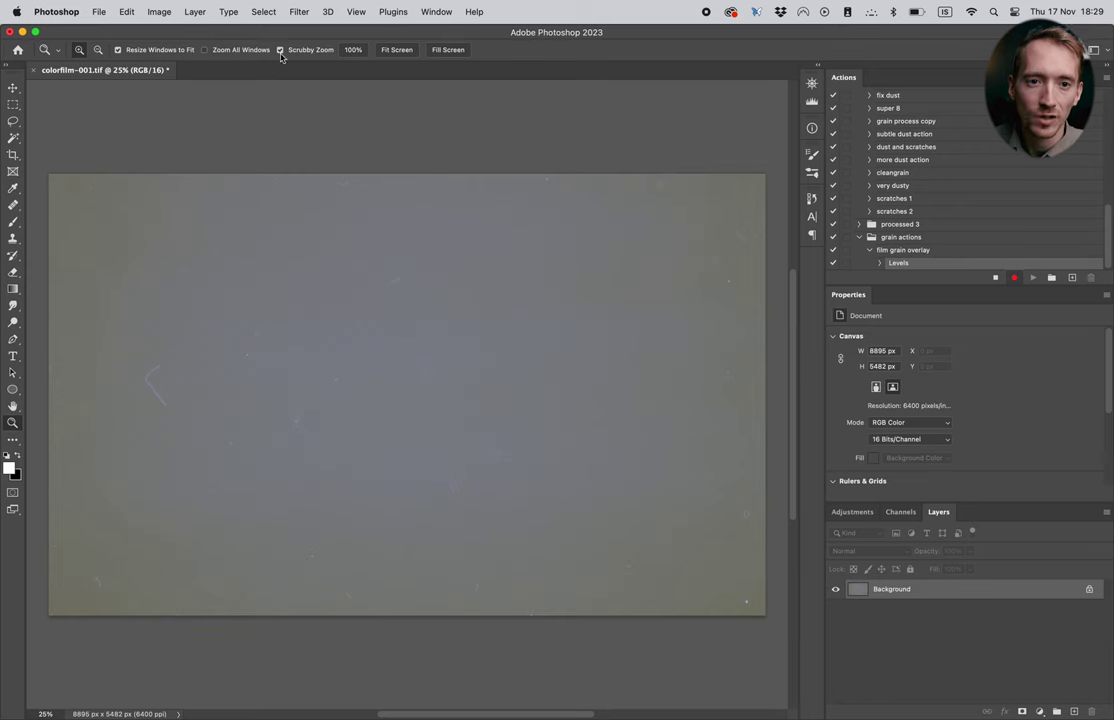
Duplicate the Background layer as a new layer named 'tones'.
left_click(194, 11)
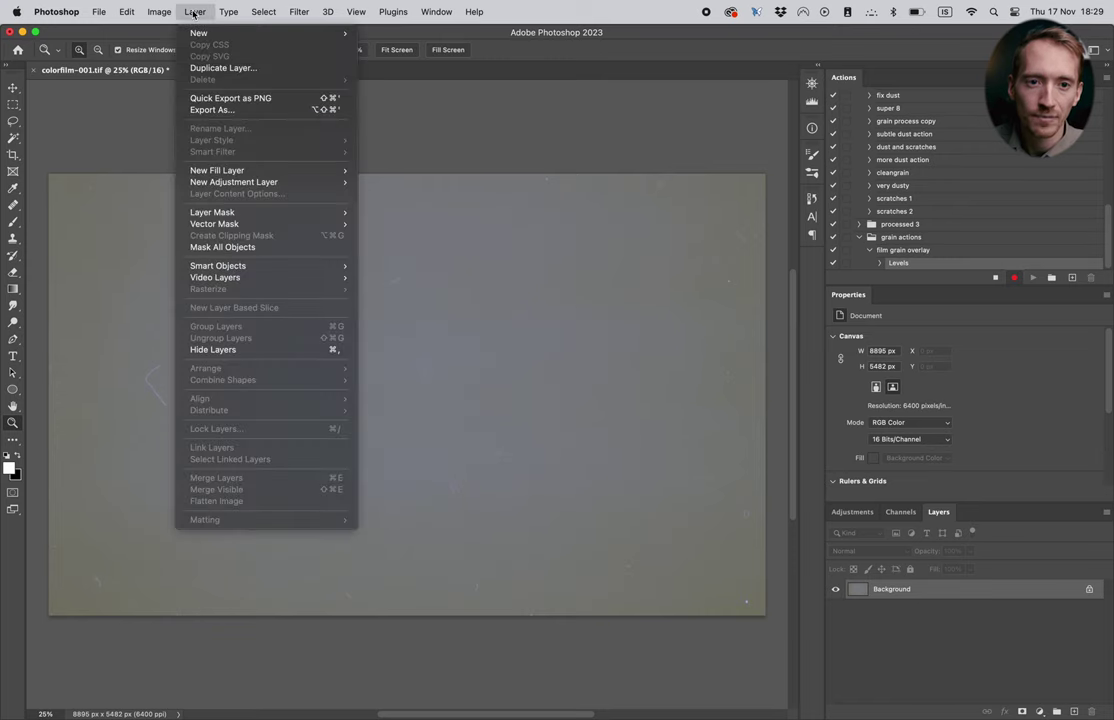
left_click(214, 68)
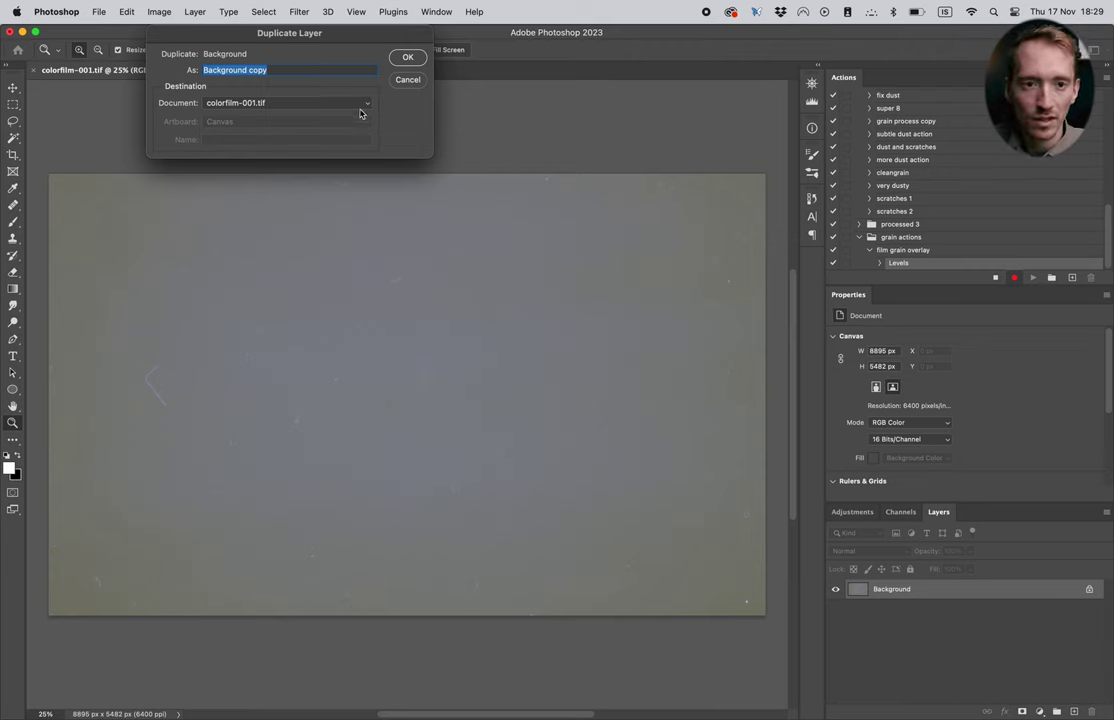
type("tones")
key("Return")
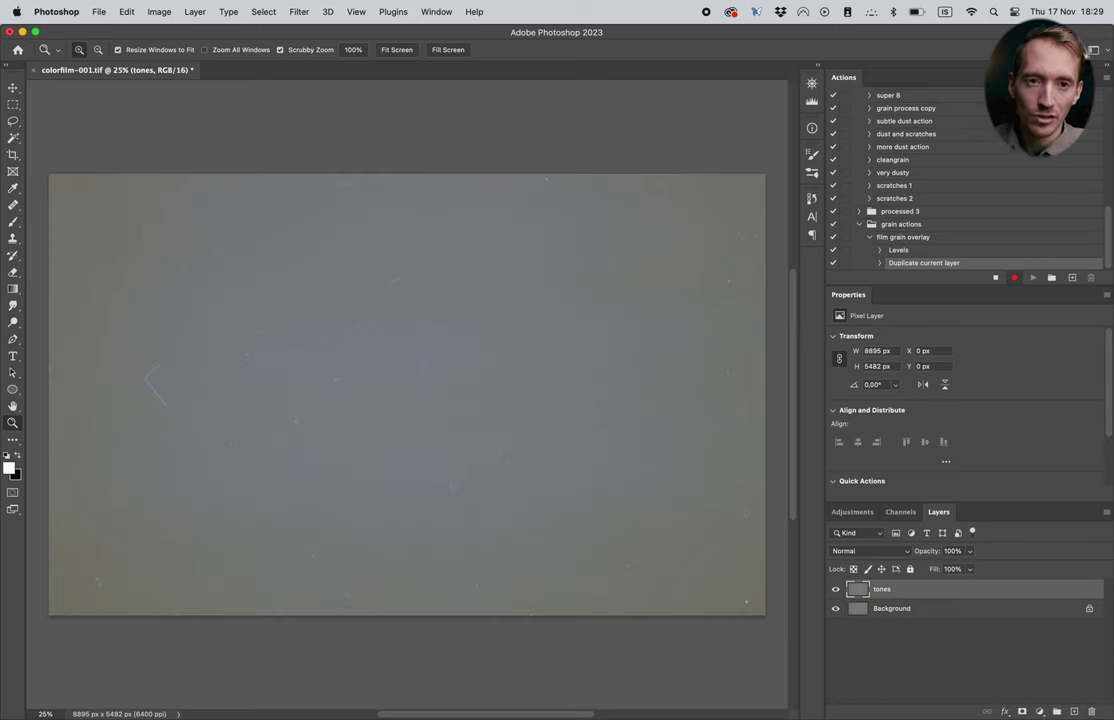
Duplicate the tones layer as a new layer named 'texture'.
left_click(192, 12)
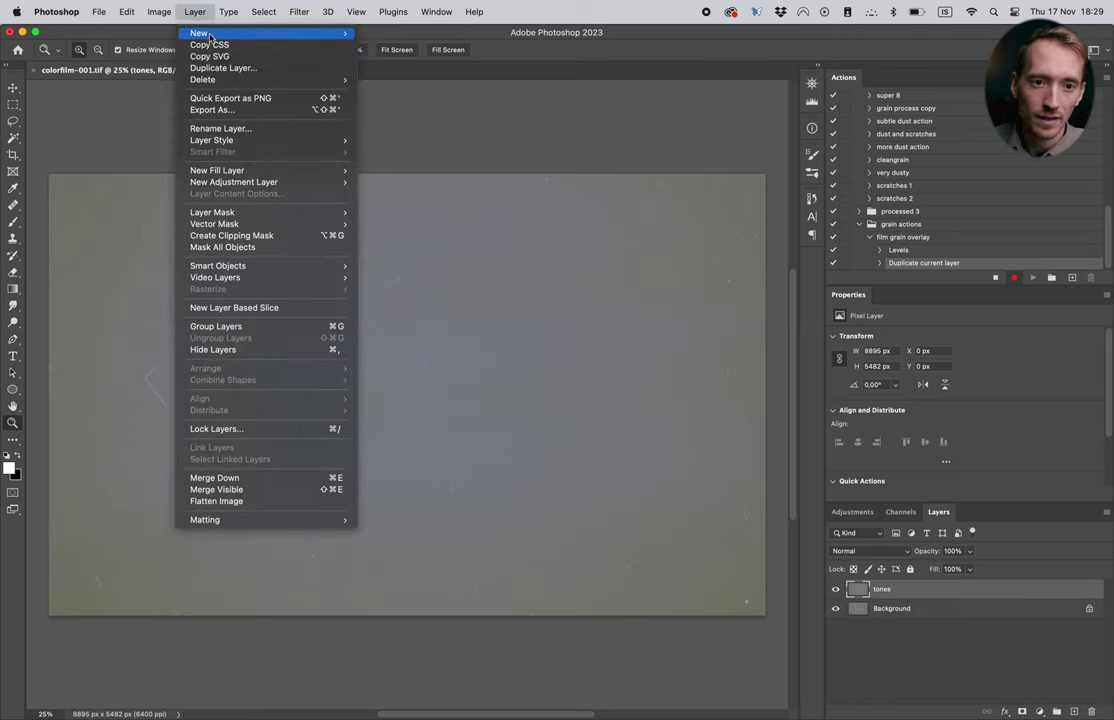
left_click(218, 70)
type("te")
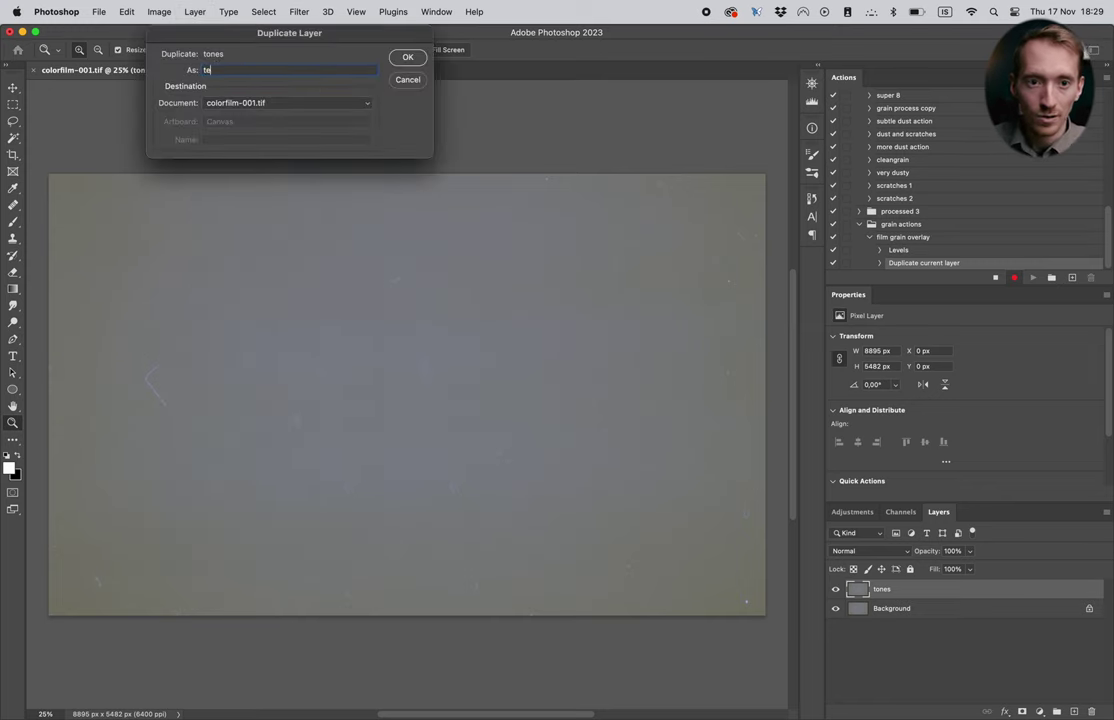
type("xture")
key("Return")
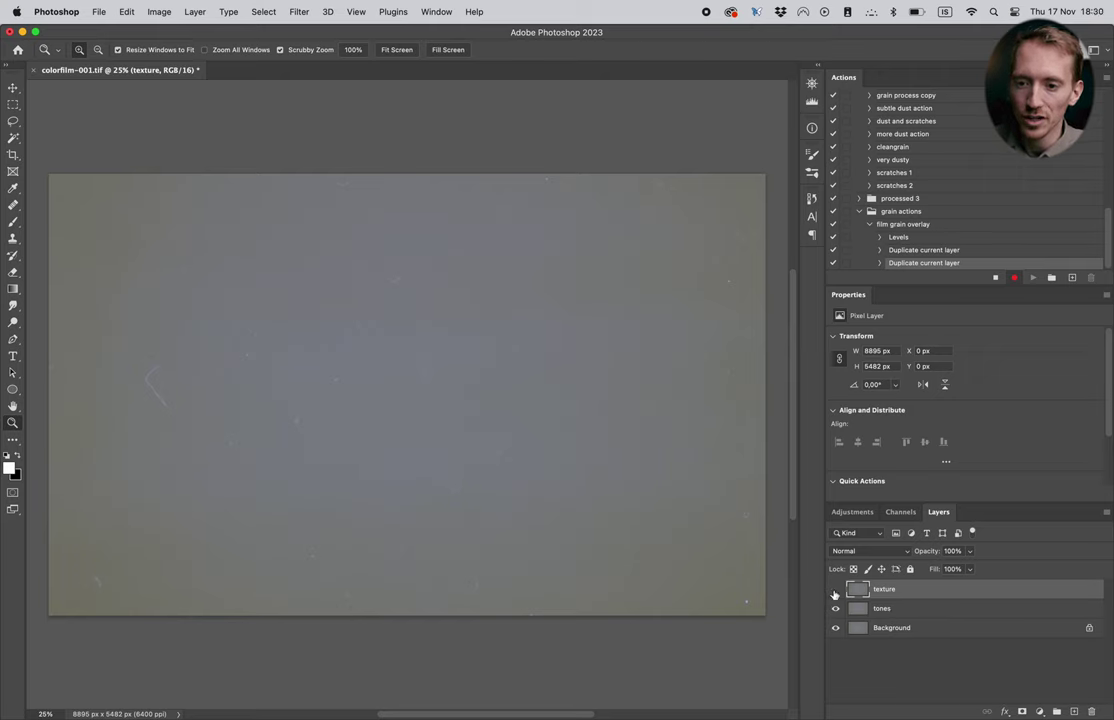
Hide the texture layer, then give the tones layer a 100-pixel Gaussian Blur.
left_click(835, 590)
left_click(895, 611)
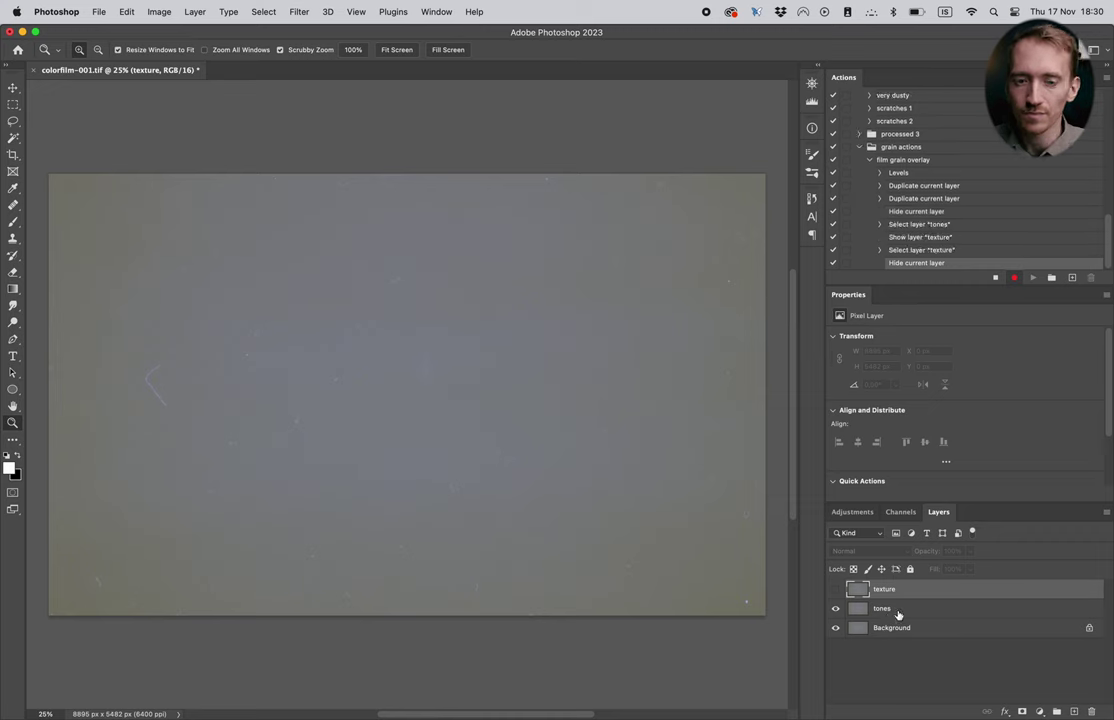
left_click(298, 12)
mouse_move(331, 196)
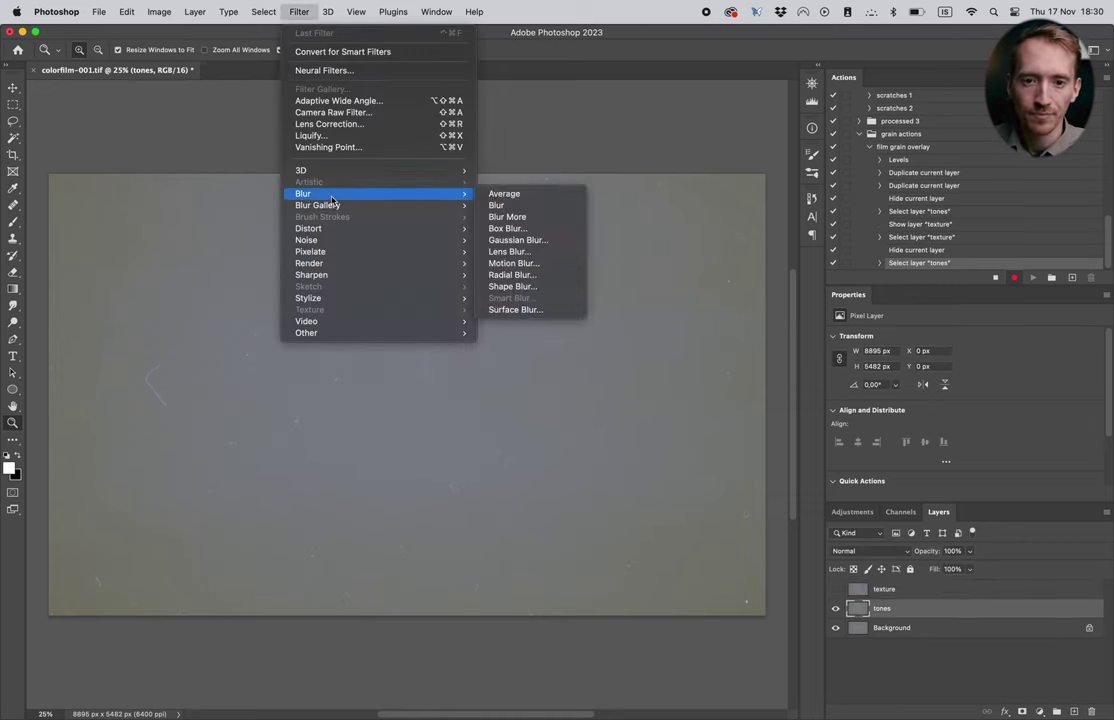
left_click(514, 240)
left_click_drag(873, 512, 795, 512)
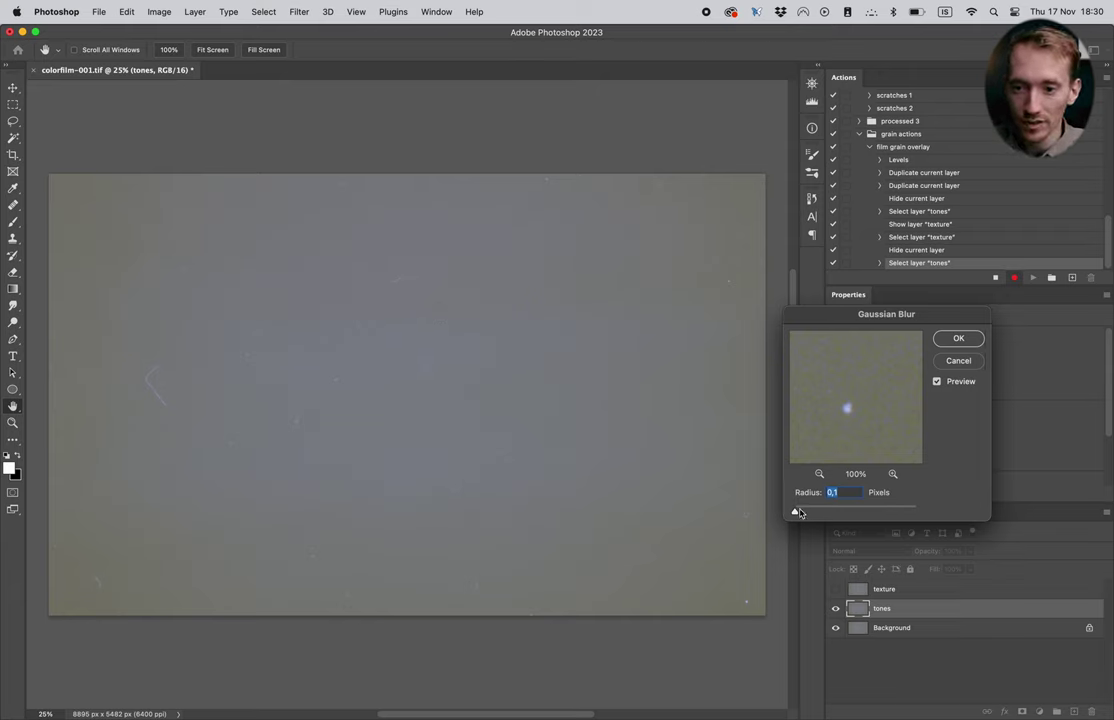
left_click_drag(795, 513, 863, 514)
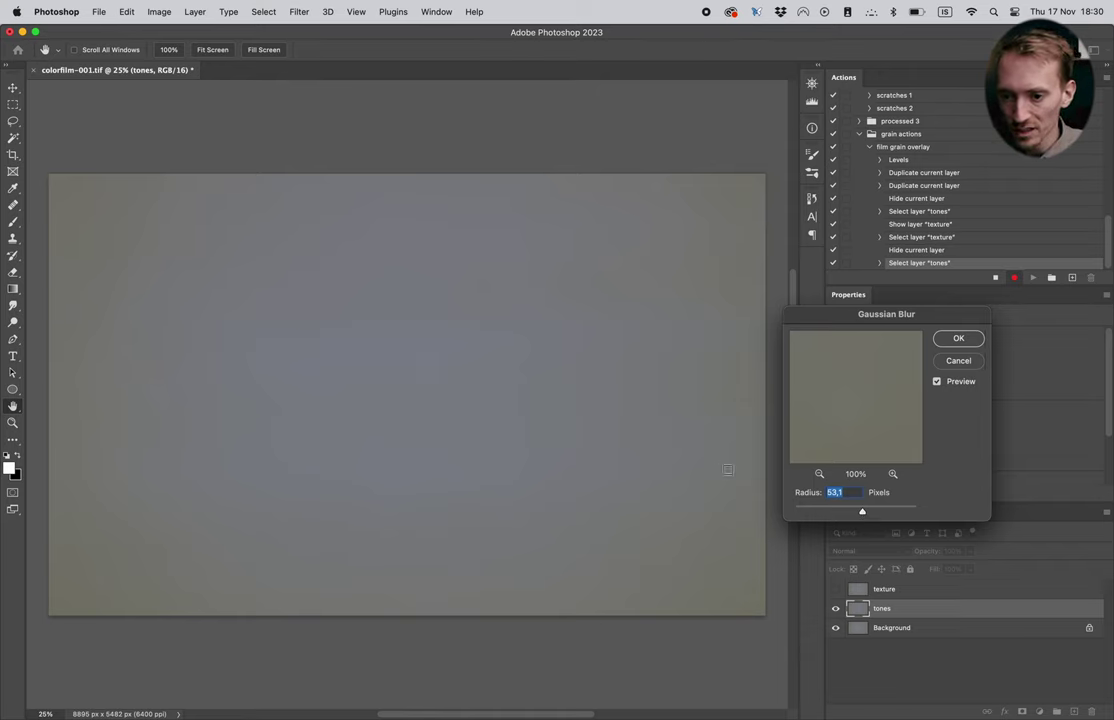
left_click_drag(862, 511, 873, 512)
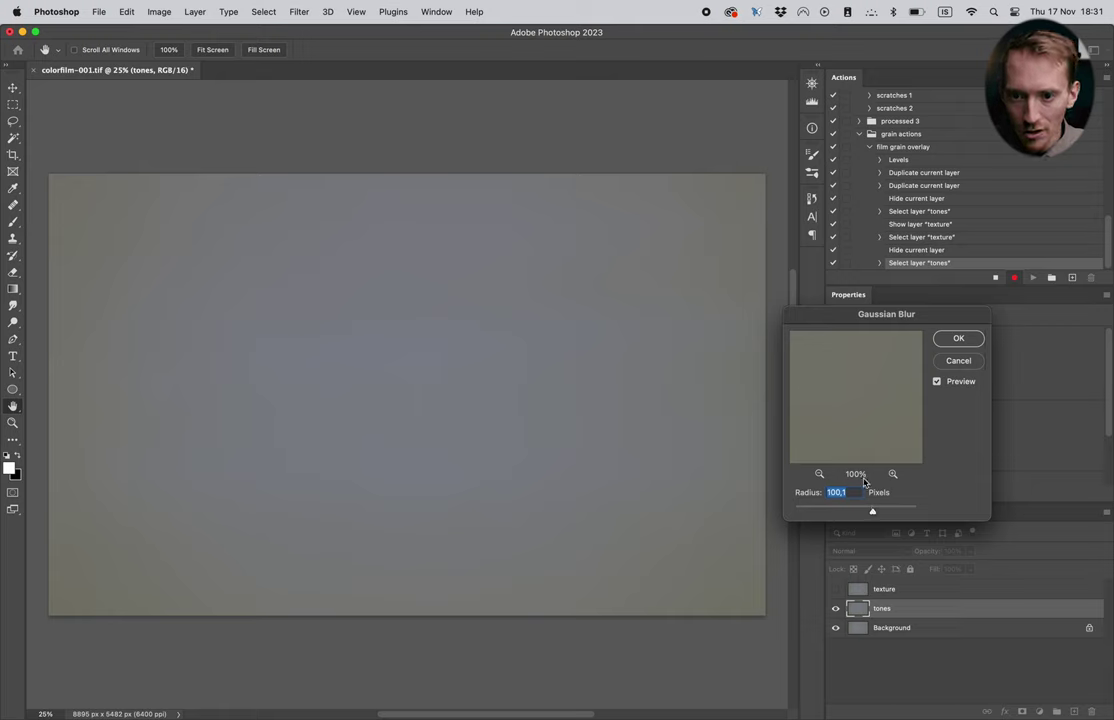
type("100")
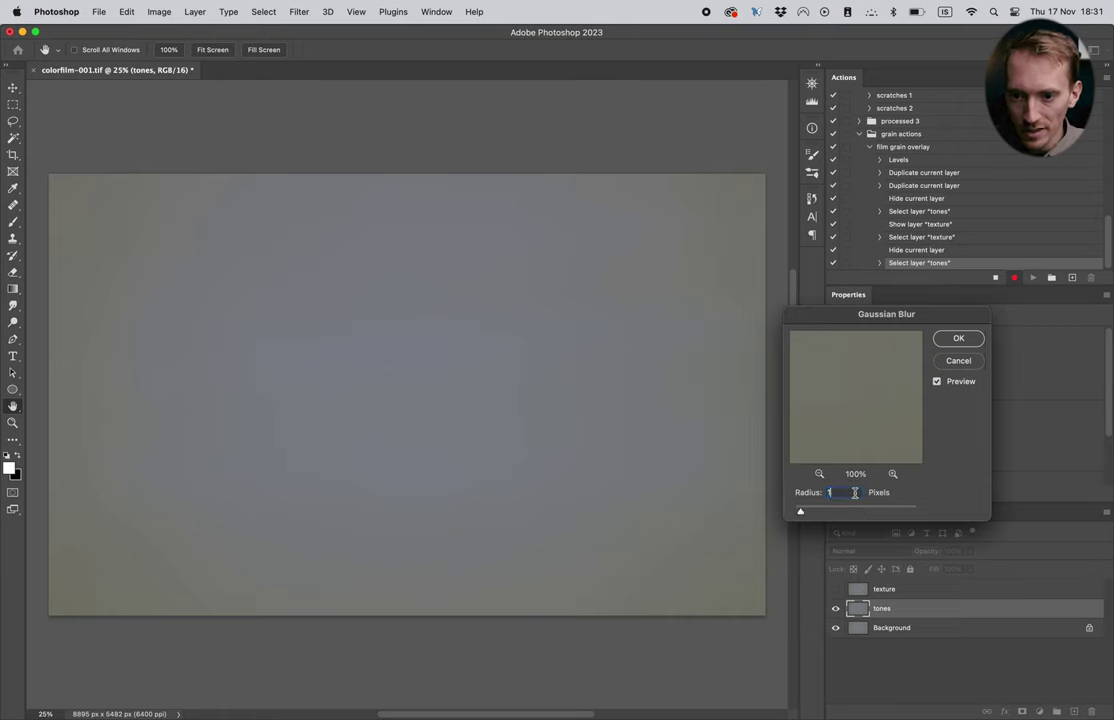
key("Tab")
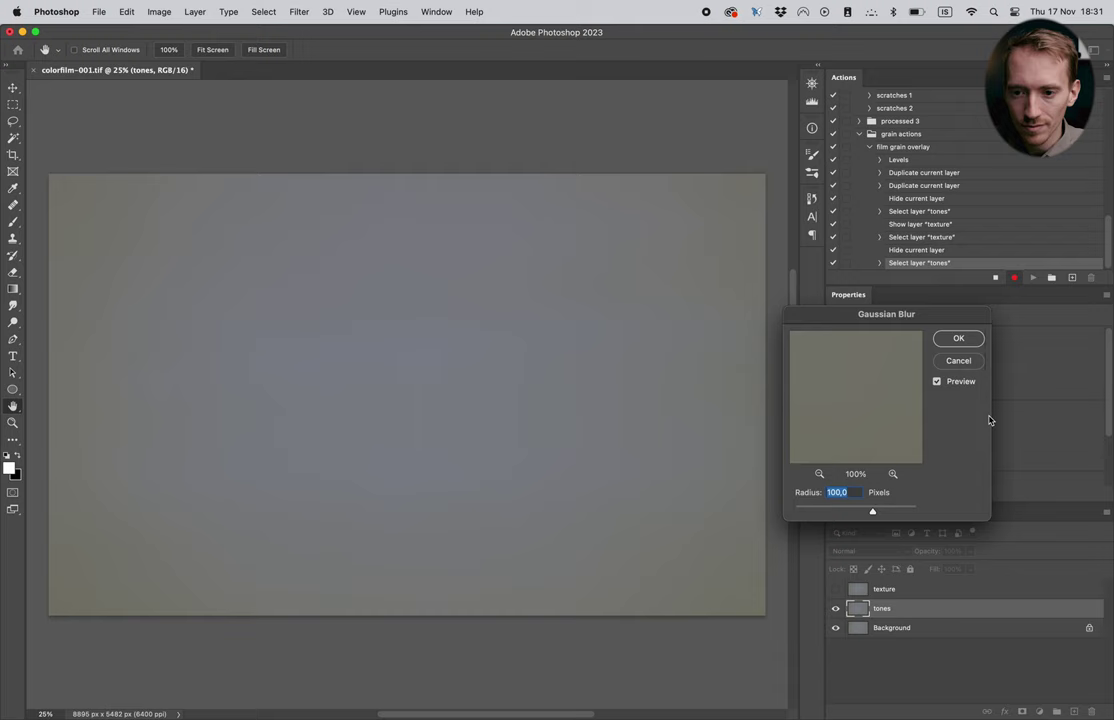
left_click(958, 339)
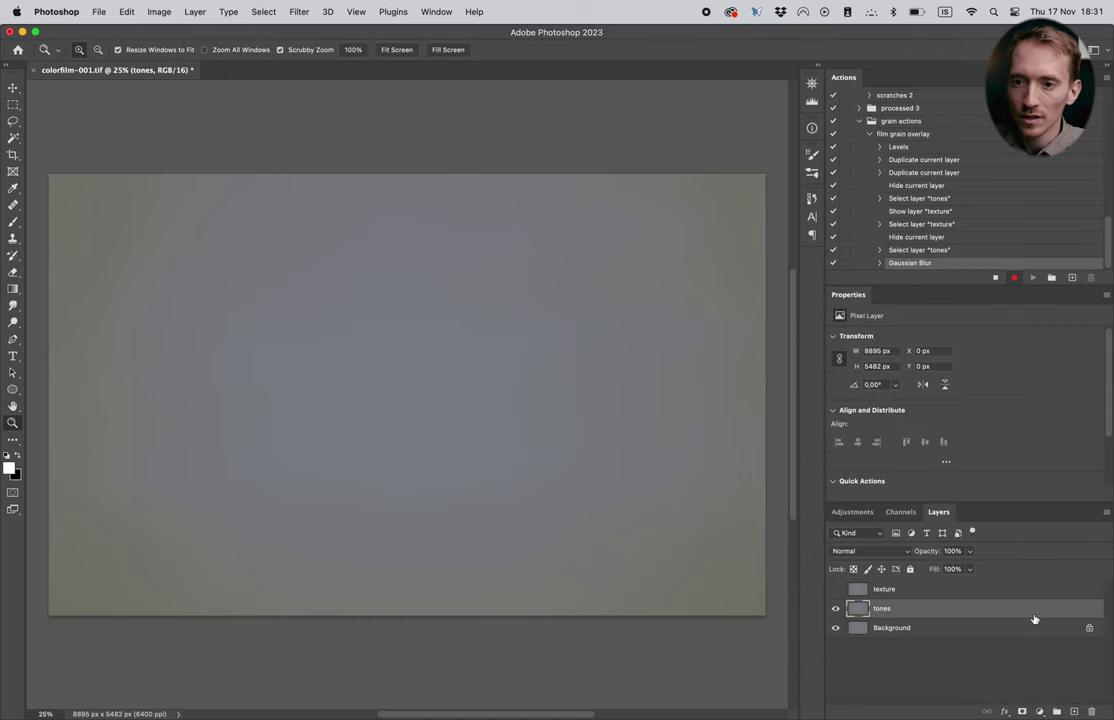
Select the texture layer, make it visible, and set its blend mode to Linear Light.
left_click(885, 596)
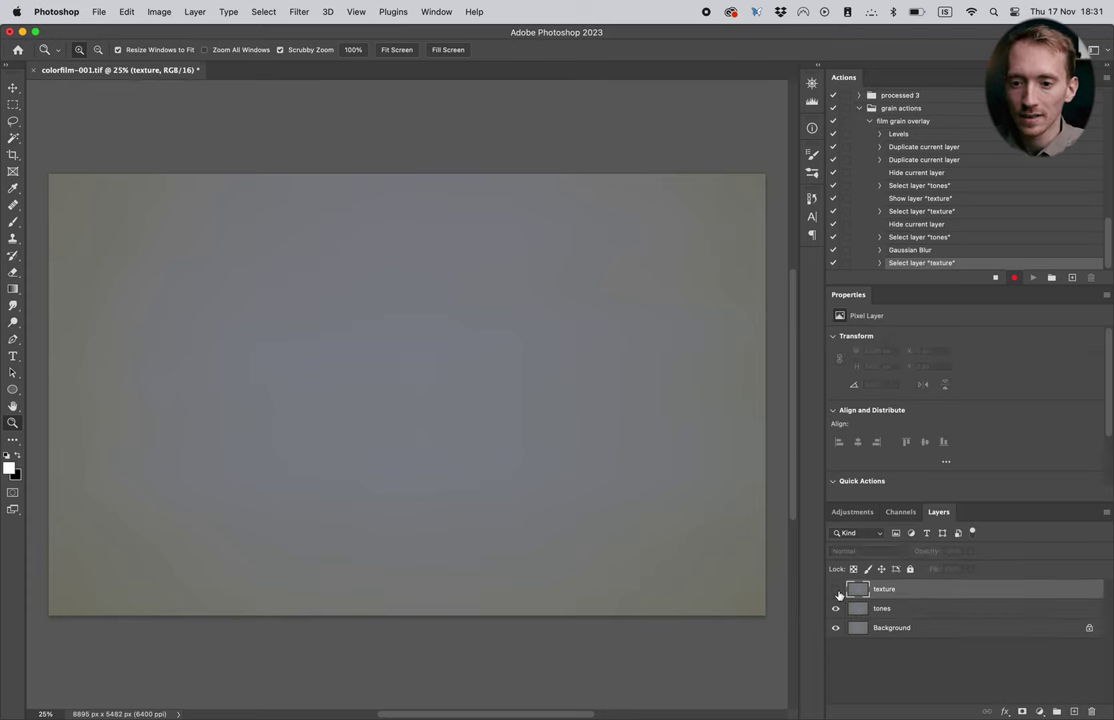
left_click(837, 591)
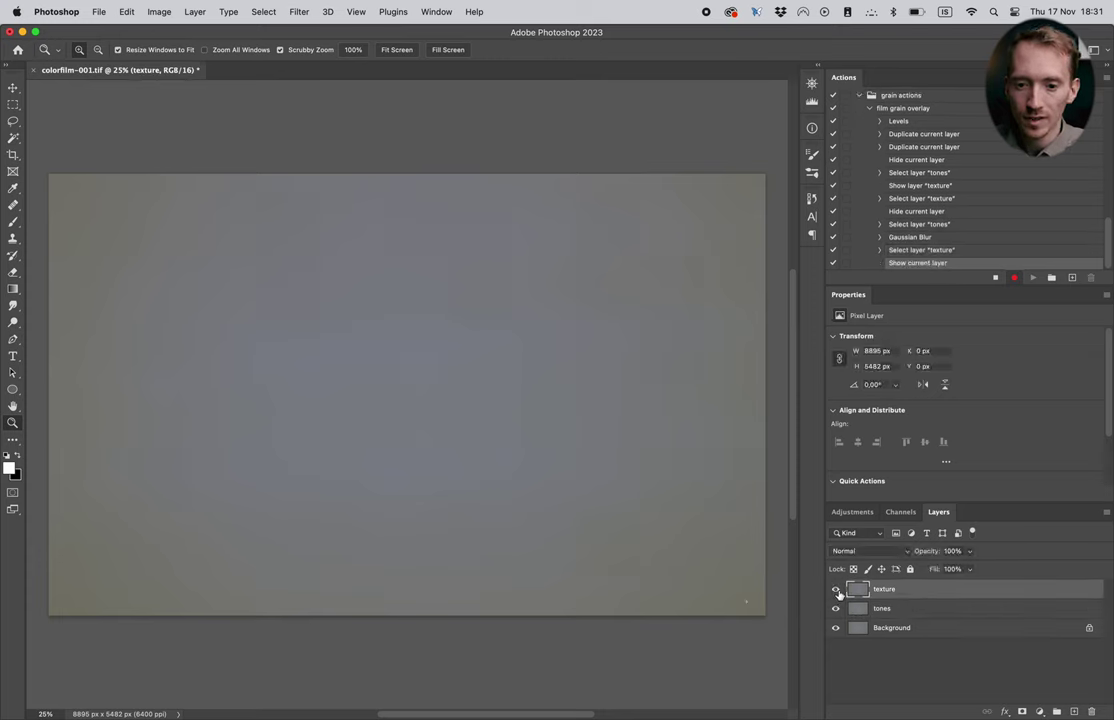
left_click(848, 552)
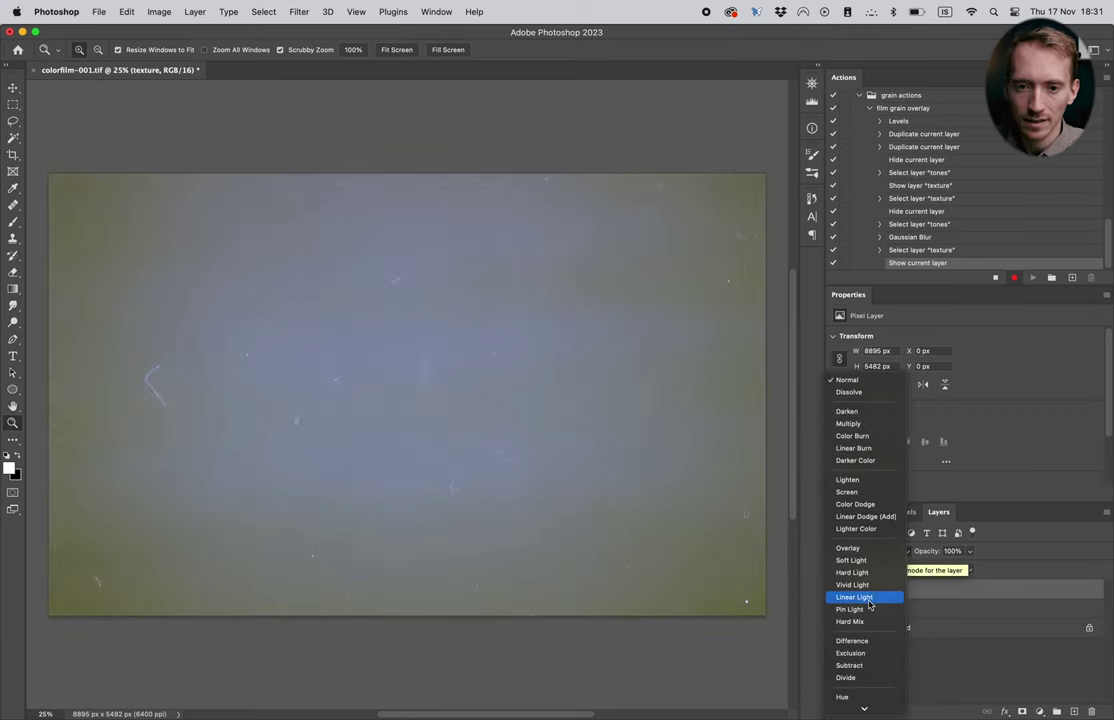
left_click(869, 600)
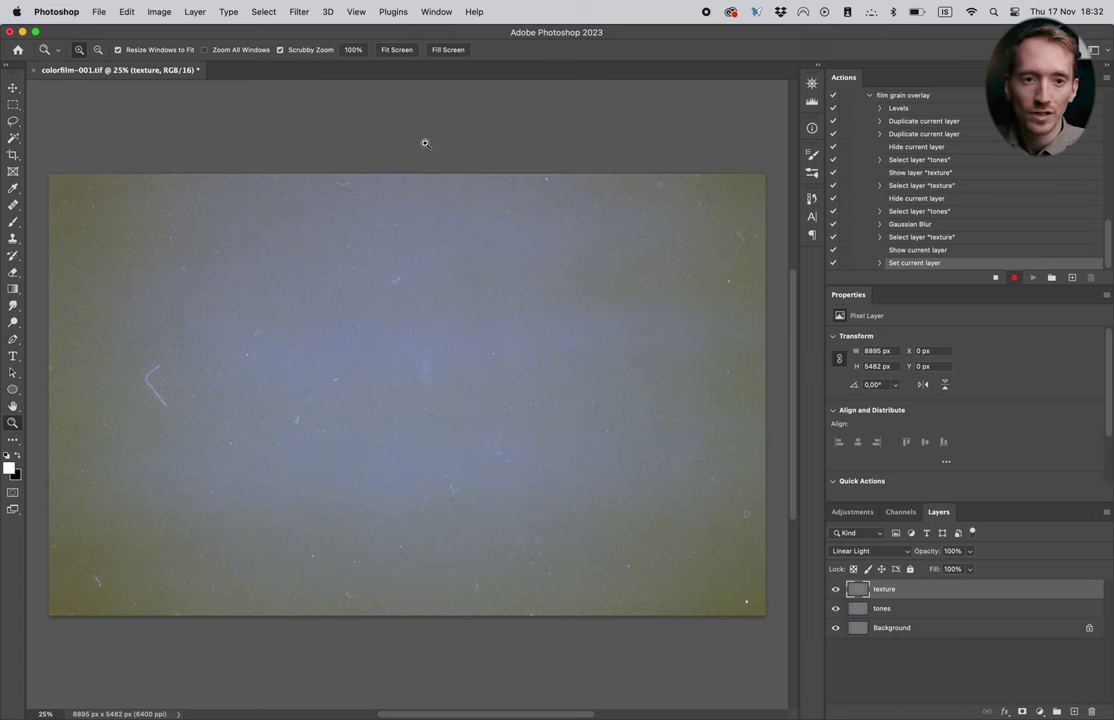
Apply Image with tones as source layer, Subtract blending, Scale 2 and Offset 128.
left_click(157, 11)
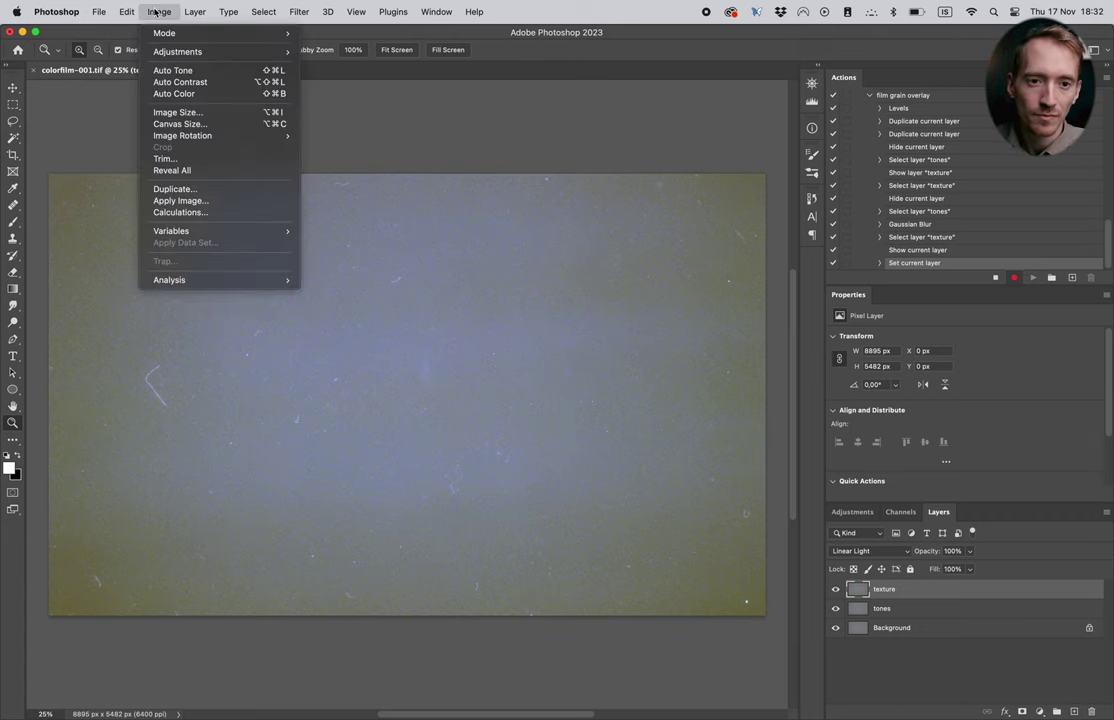
left_click(178, 201)
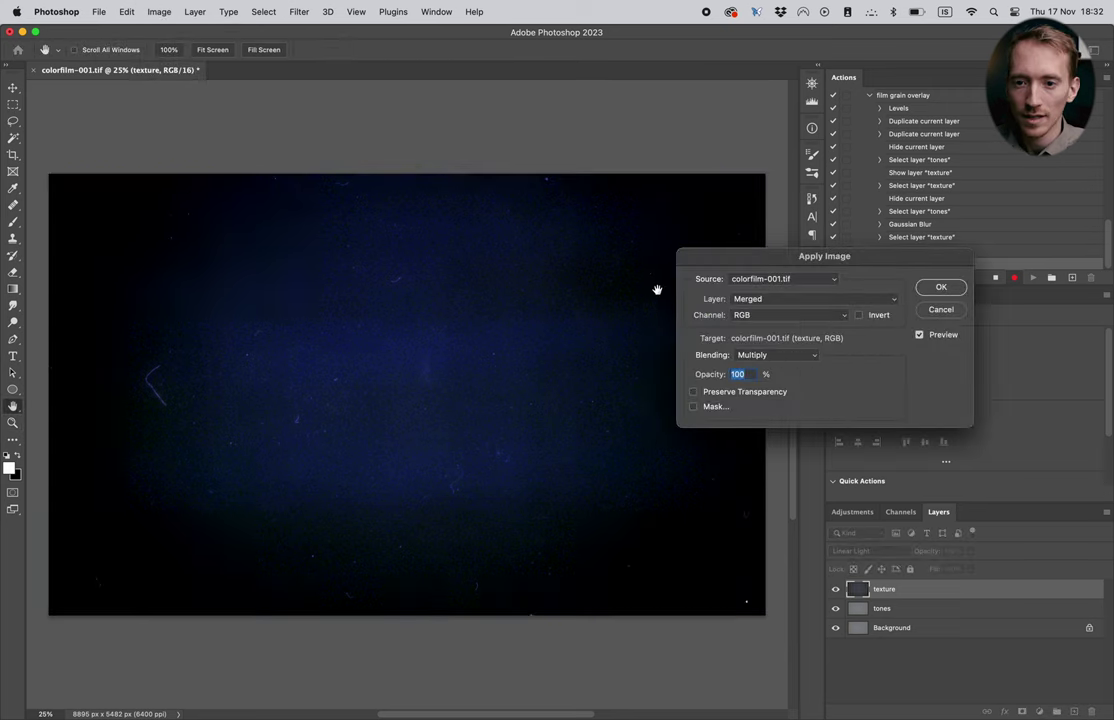
left_click(776, 300)
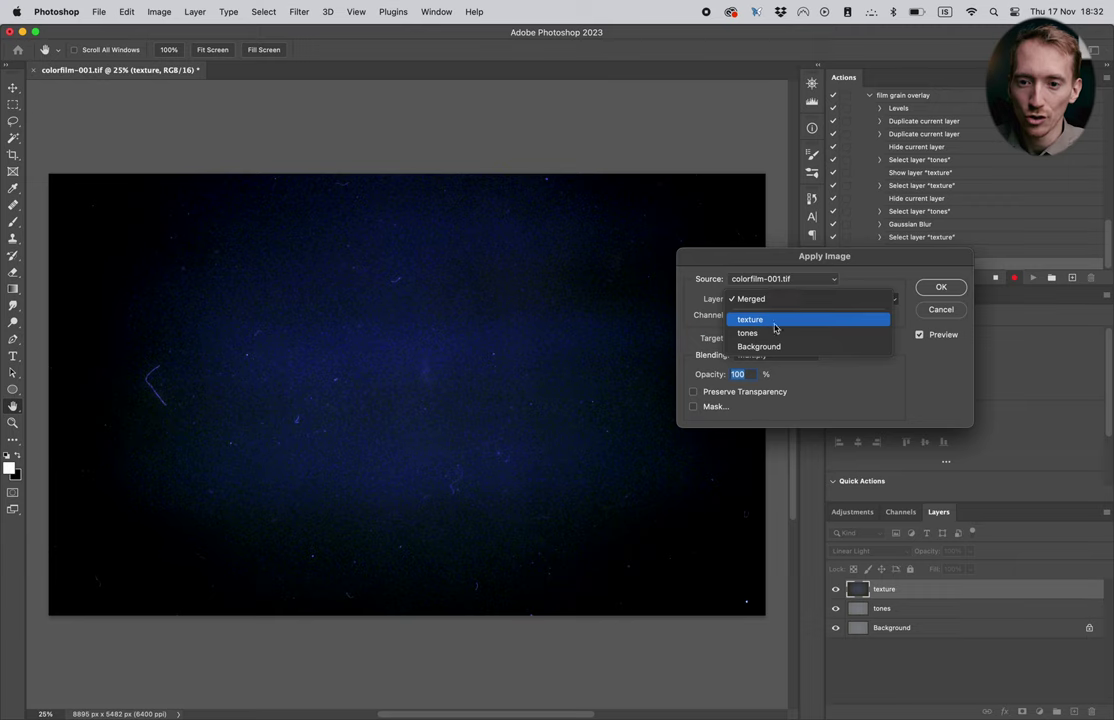
left_click(777, 332)
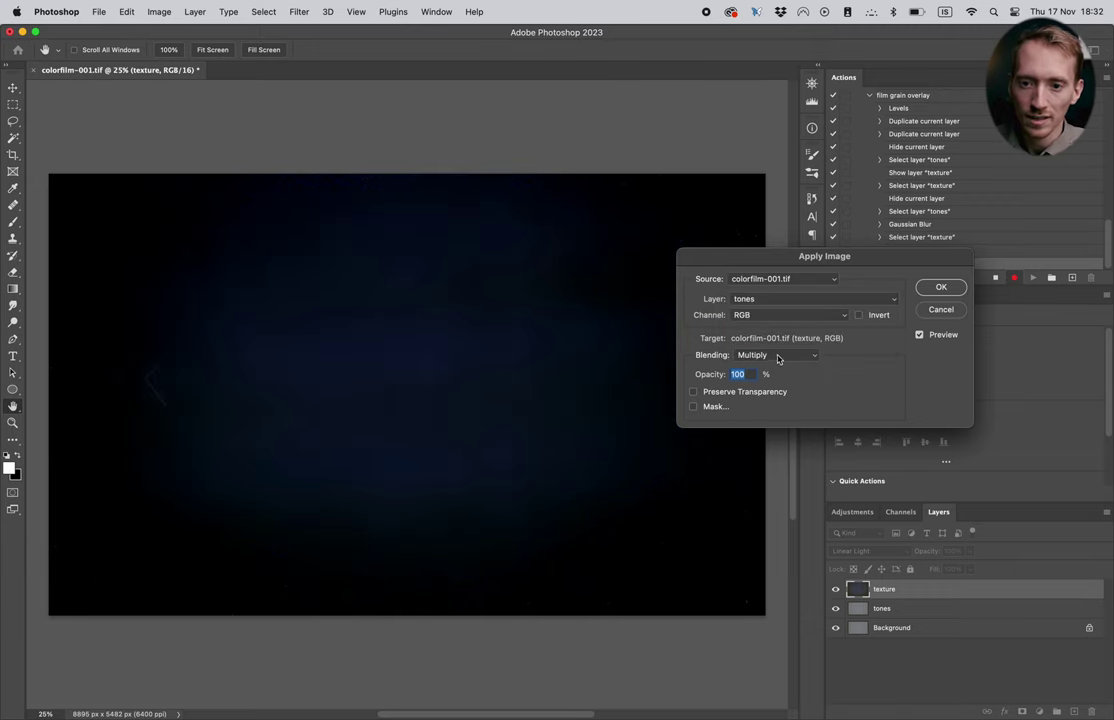
left_click(778, 357)
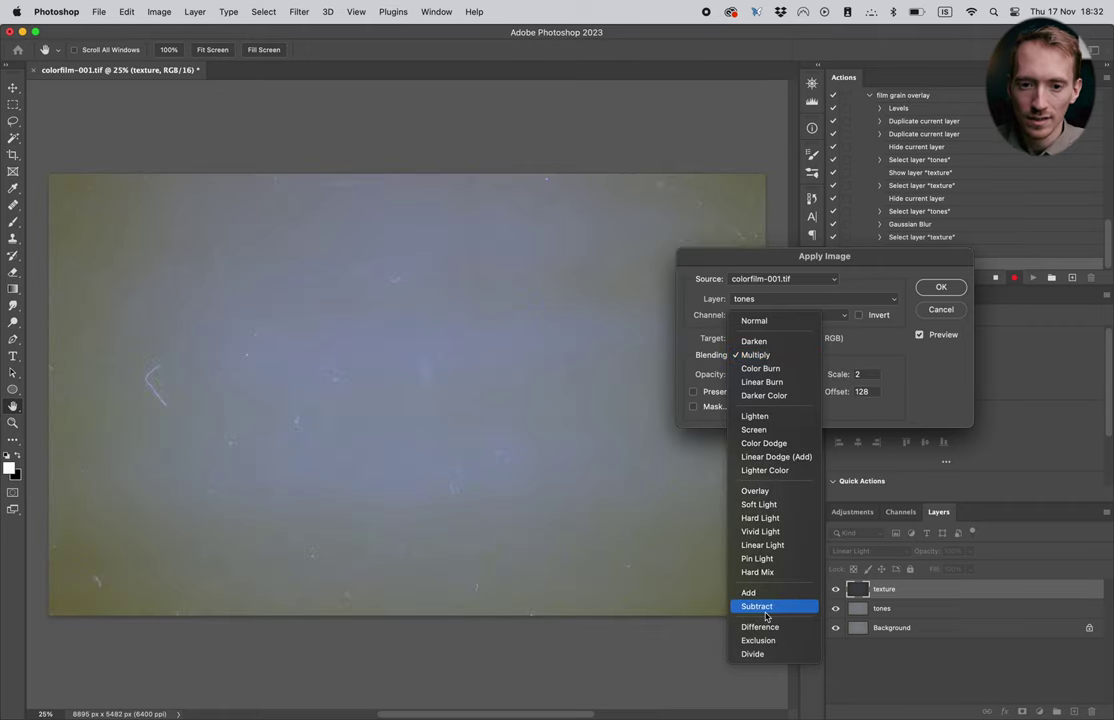
left_click(766, 607)
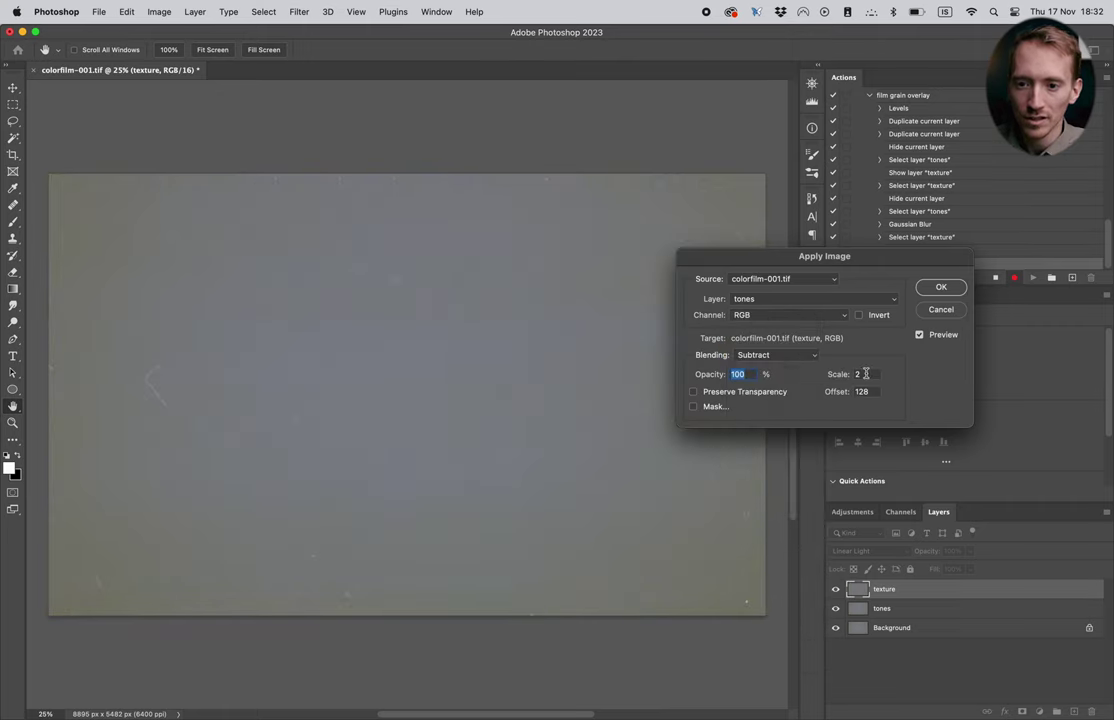
key("Tab")
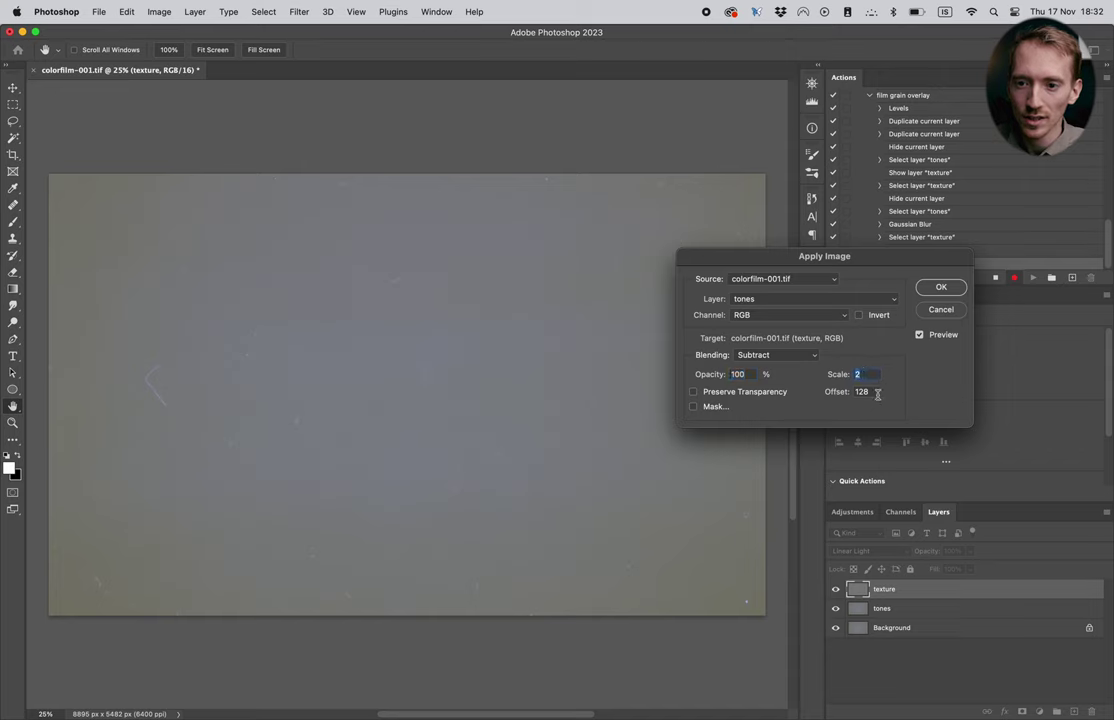
key("Tab")
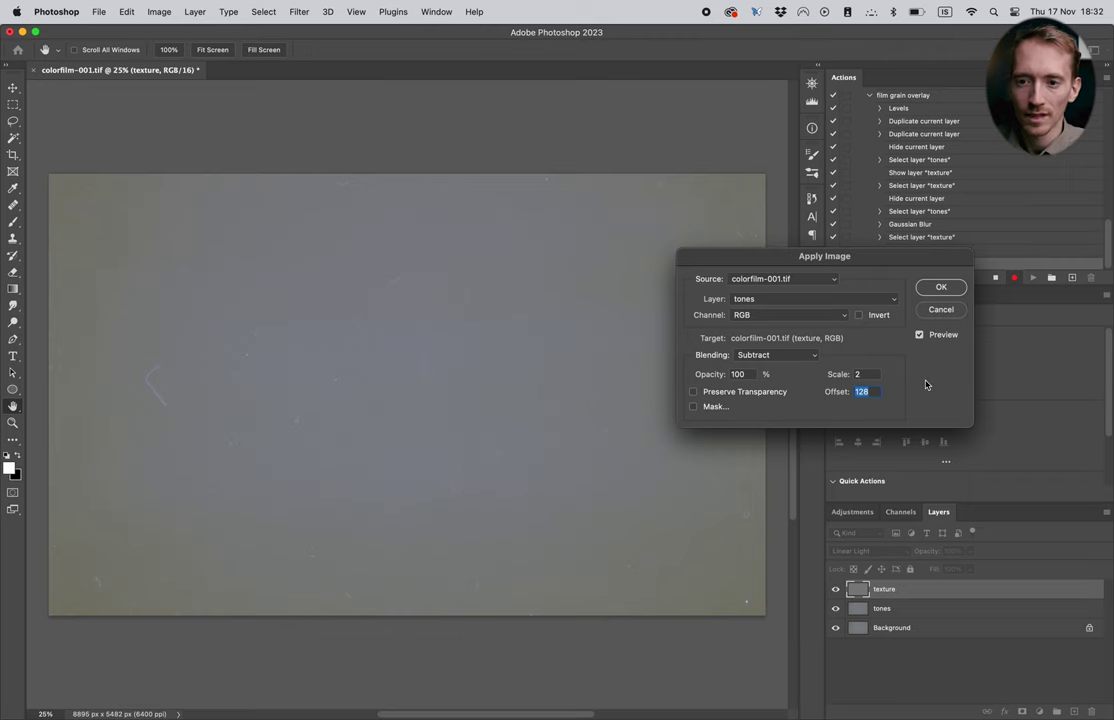
key("Return")
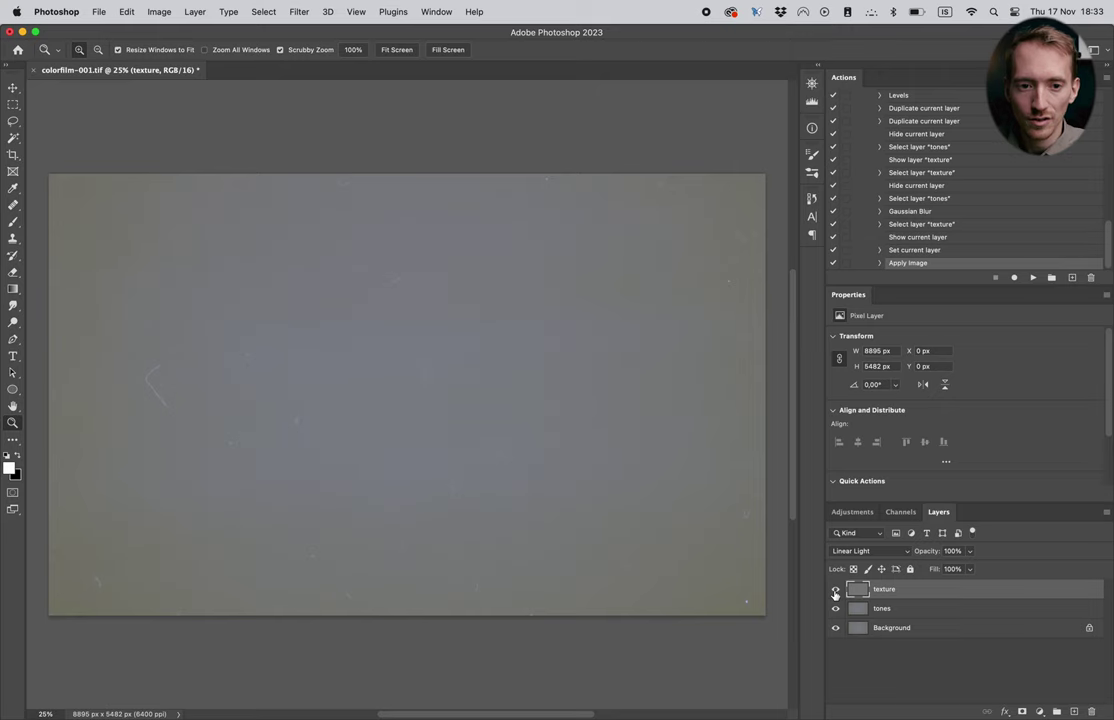
Toggle texture and Background visibility at 100% to compare the grain, ending with Background hidden.
left_click(835, 592)
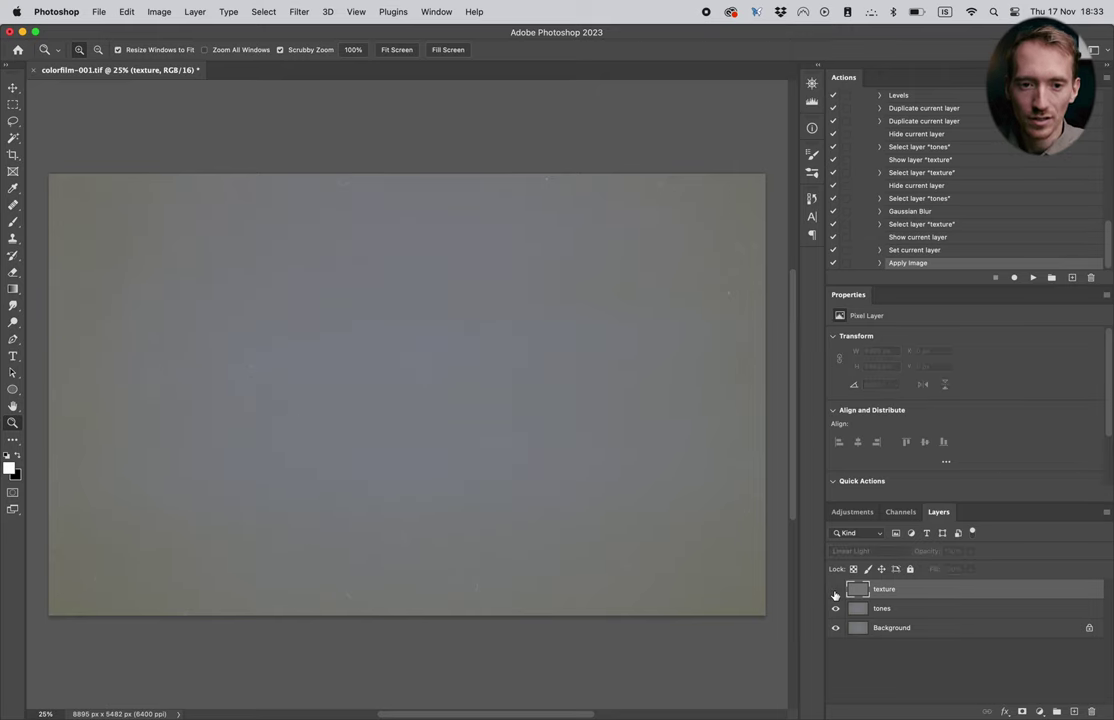
left_click(835, 590)
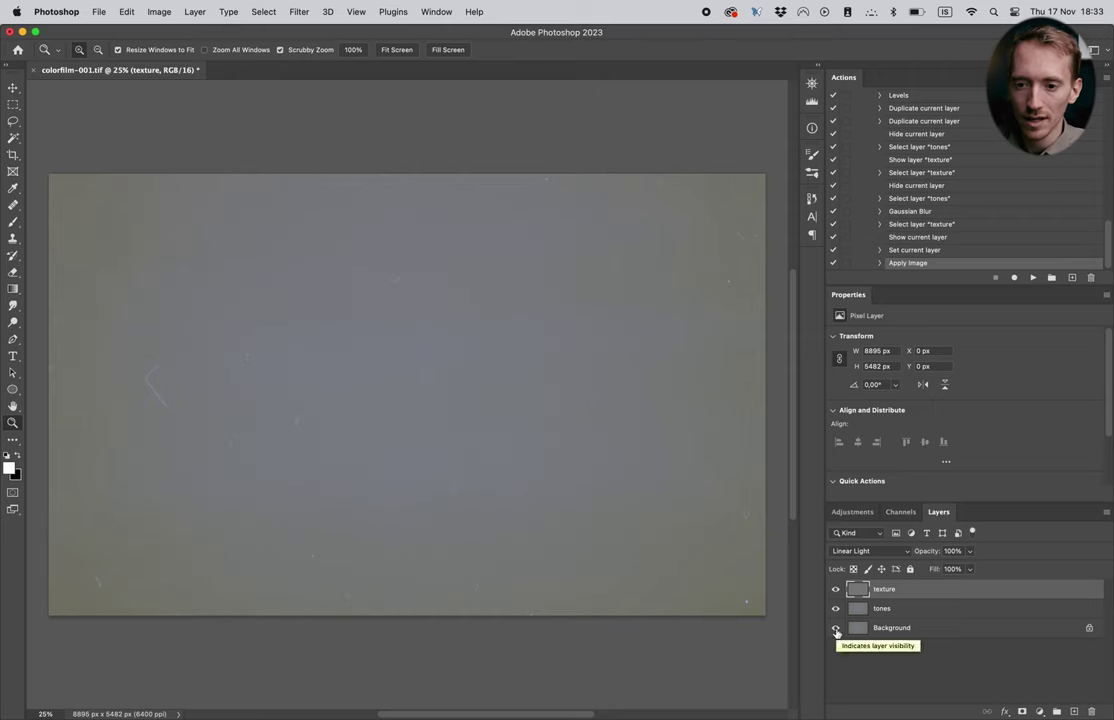
left_click(836, 629)
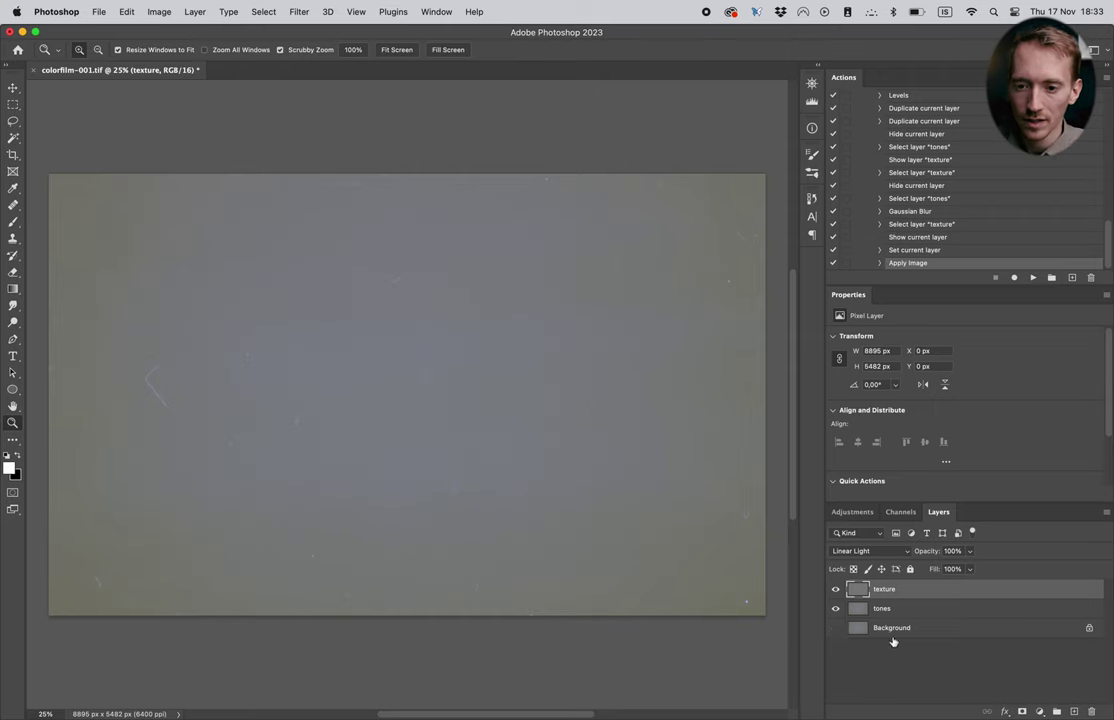
left_click(836, 628, "alt")
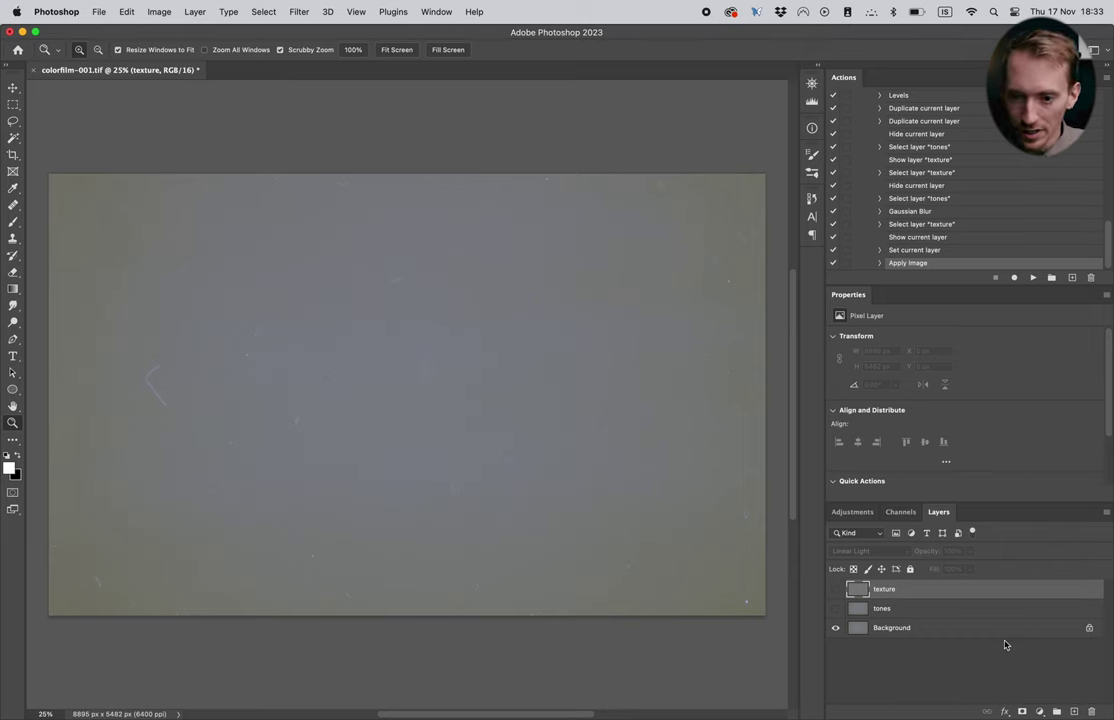
left_click(837, 629, "alt")
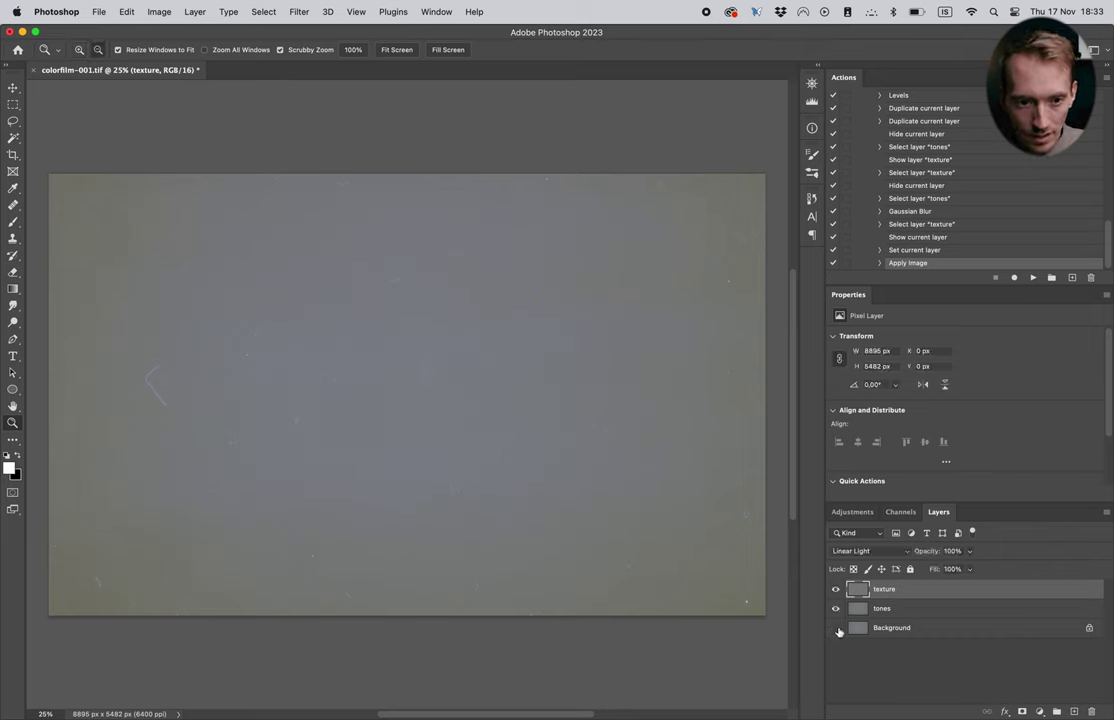
left_click(837, 629, "alt")
left_click(837, 629, "alt")
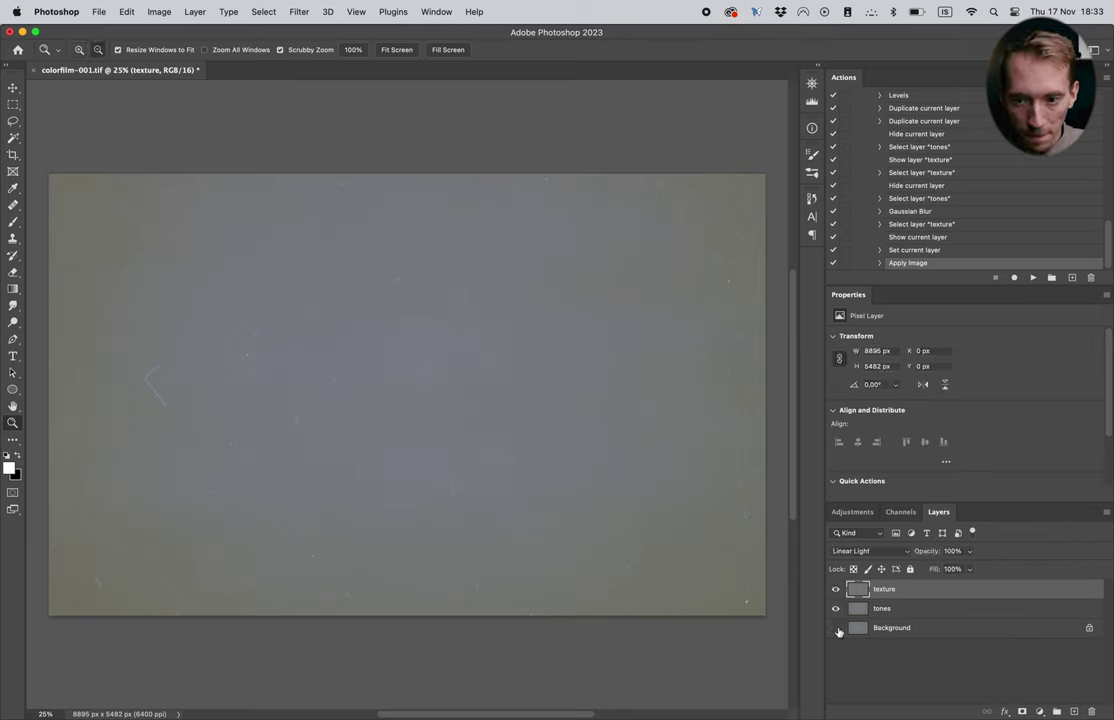
left_click(837, 629, "alt")
key("super+1")
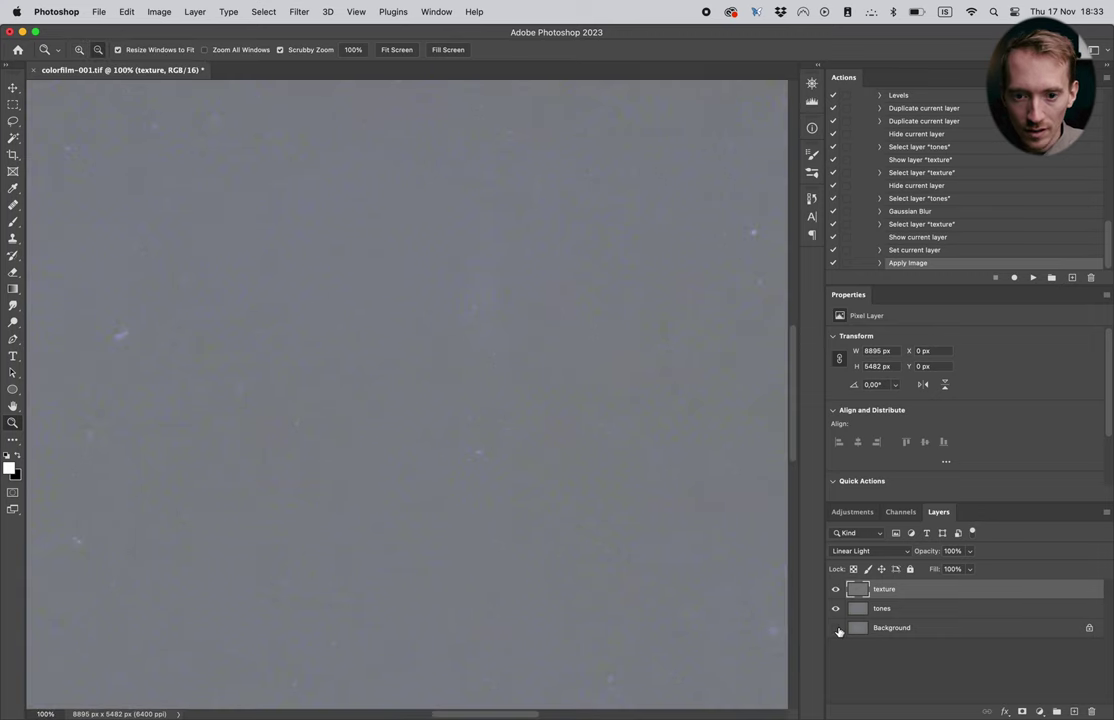
left_click(837, 629, "alt")
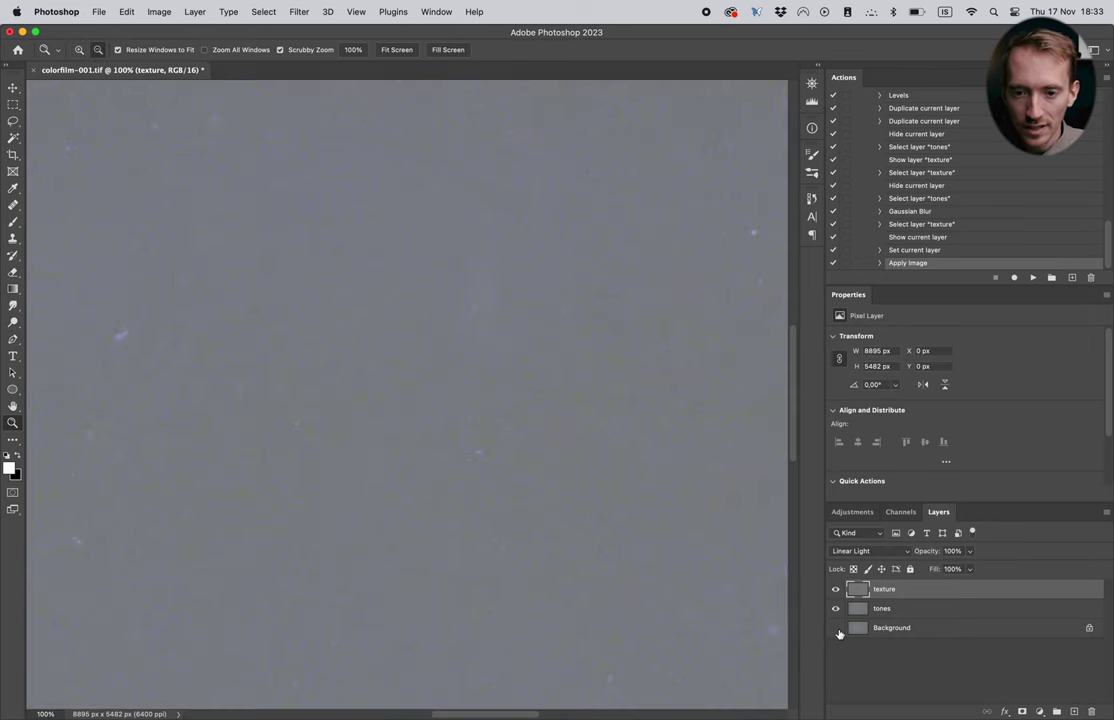
left_click(837, 629, "alt")
left_click(837, 629, "alt")
key("super+0")
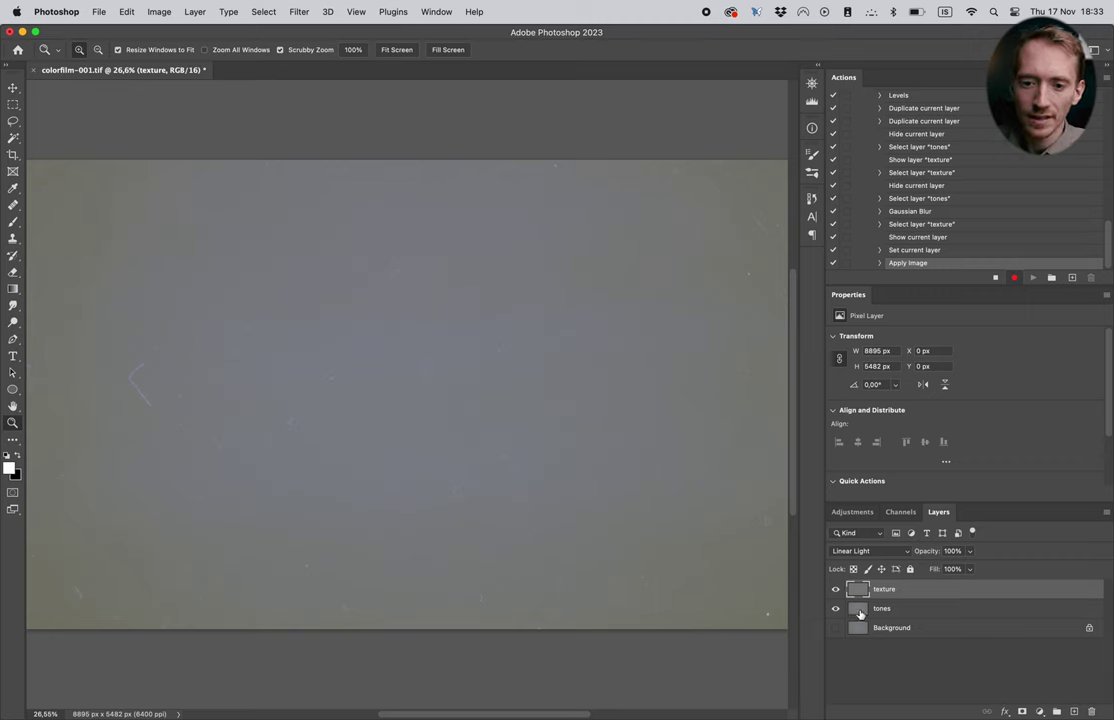
Fill the tones layer with 50% Gray and zoom to 100% to inspect the grain.
left_click(925, 612)
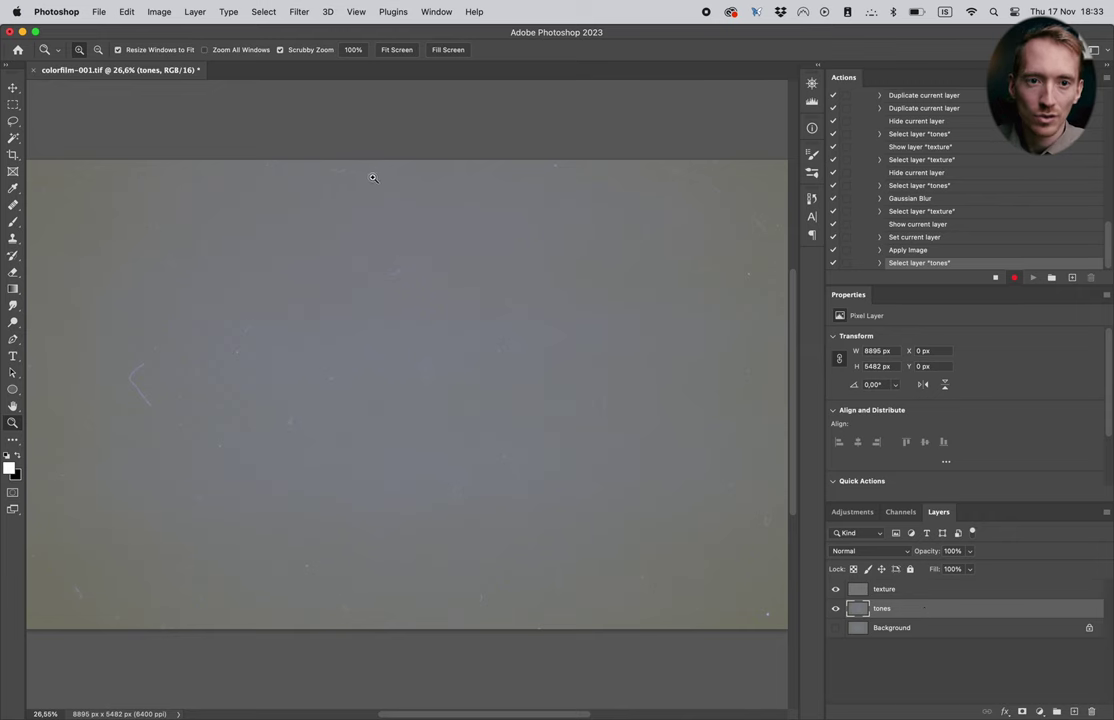
left_click(136, 13)
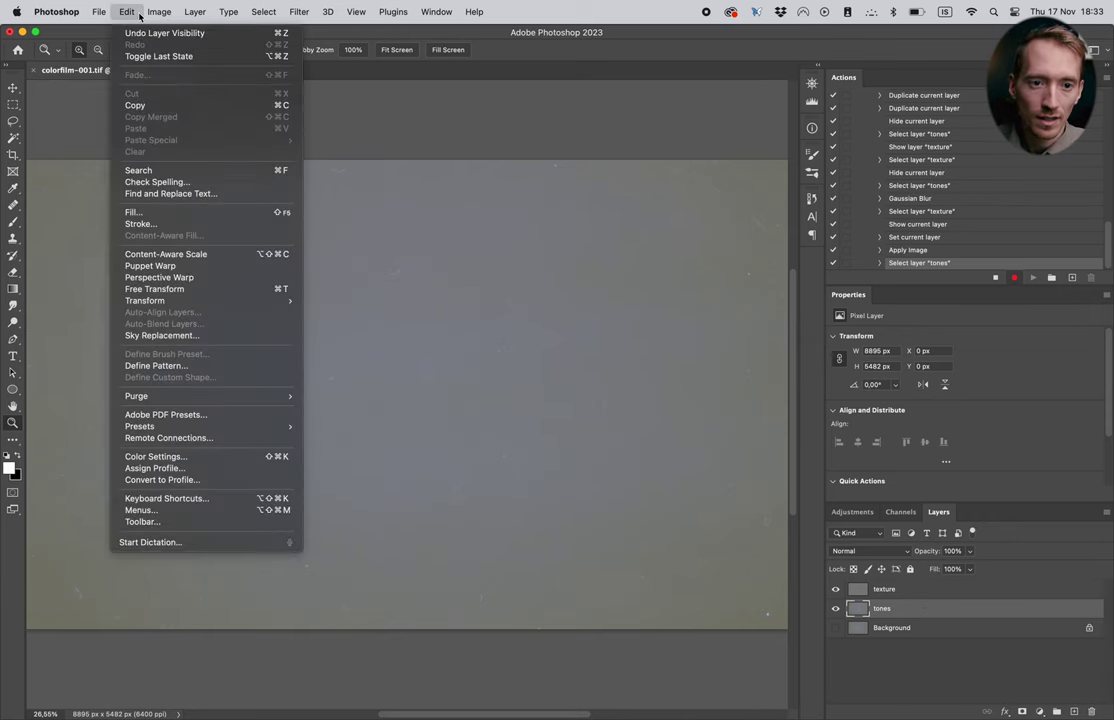
left_click(170, 219)
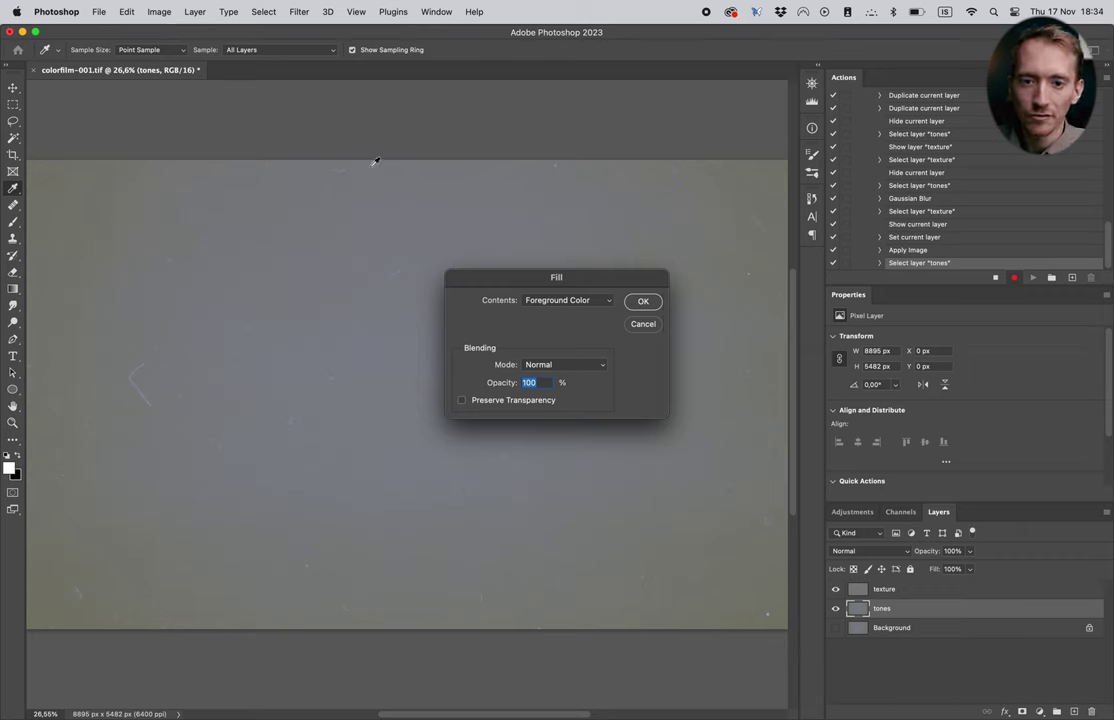
left_click(550, 300)
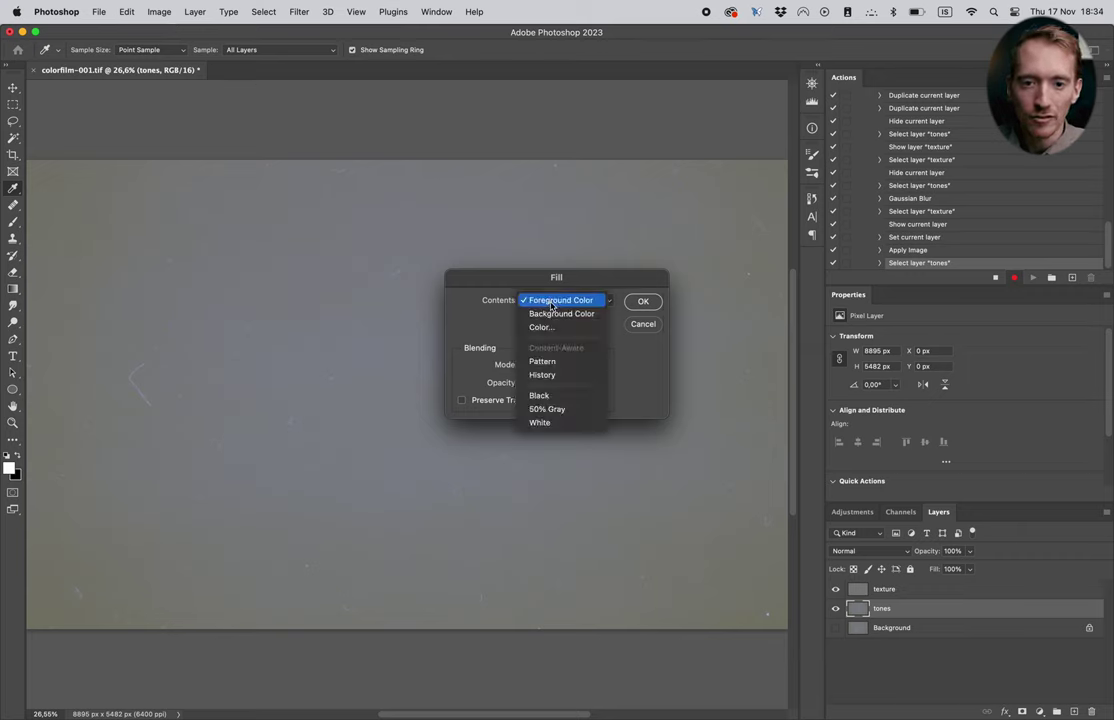
left_click(583, 410)
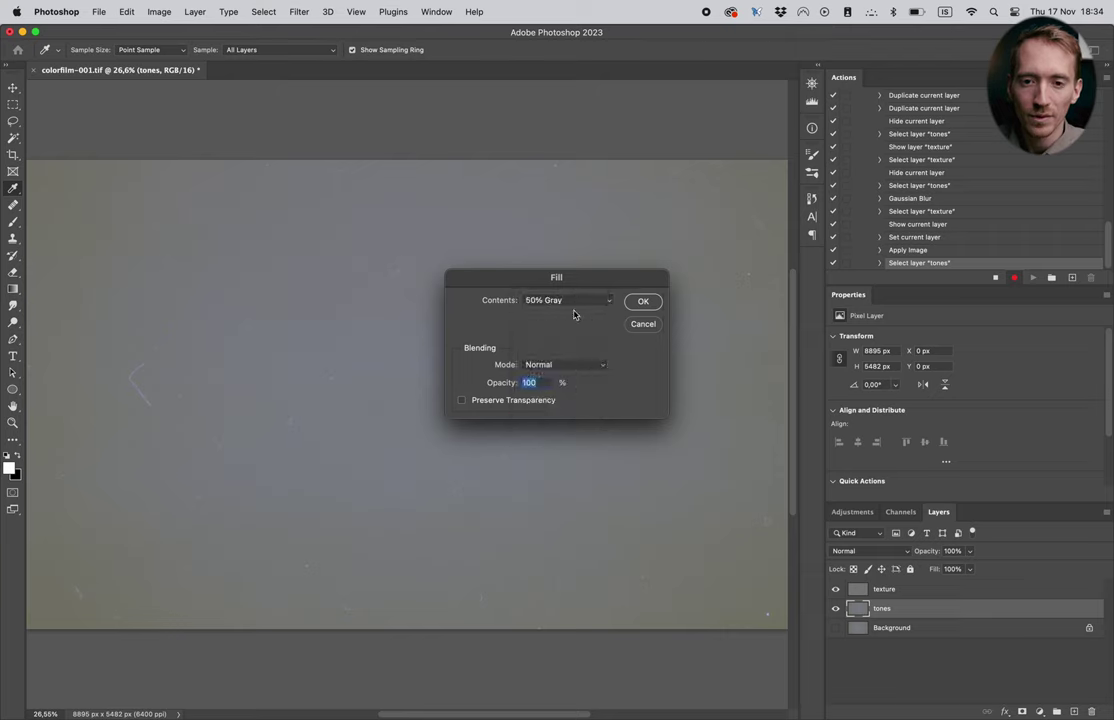
left_click(642, 301)
key("z")
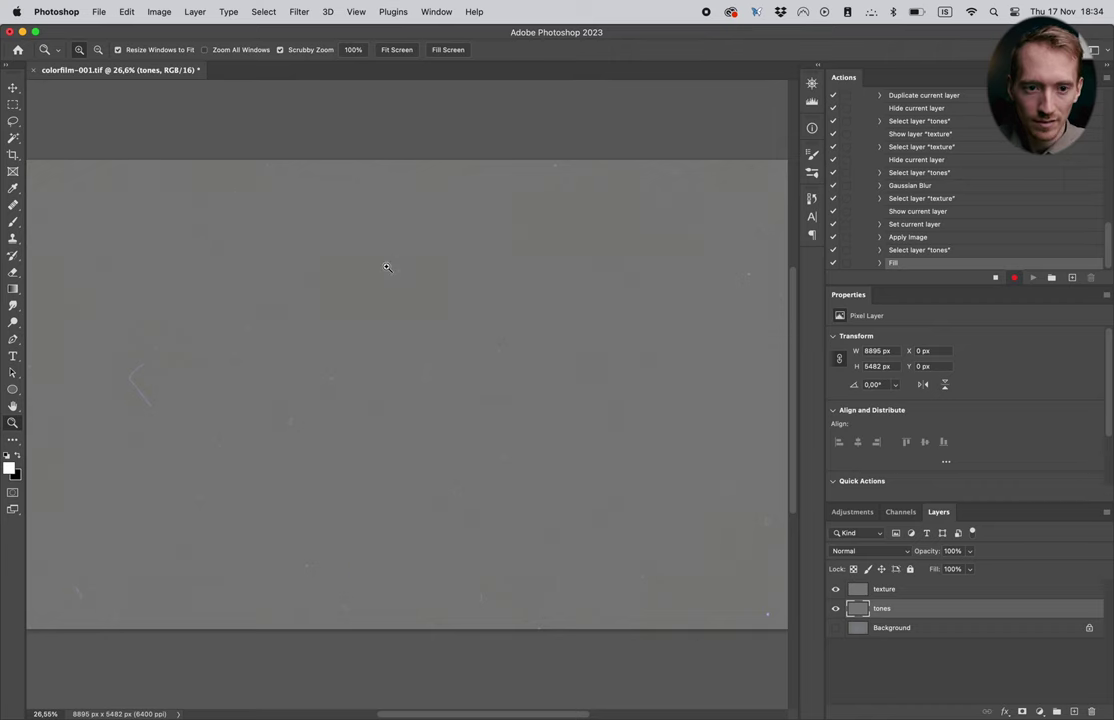
key("super+1")
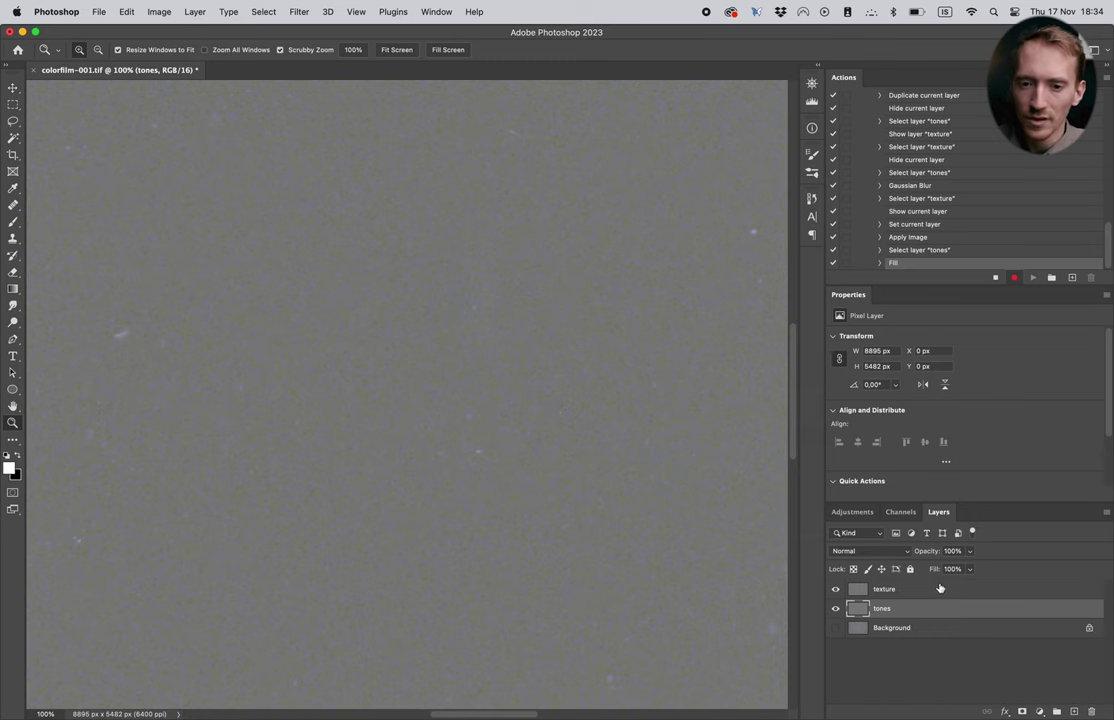
Apply Smart Sharpen to the texture layer at 131% amount with a radius of 1.1.
left_click(856, 592)
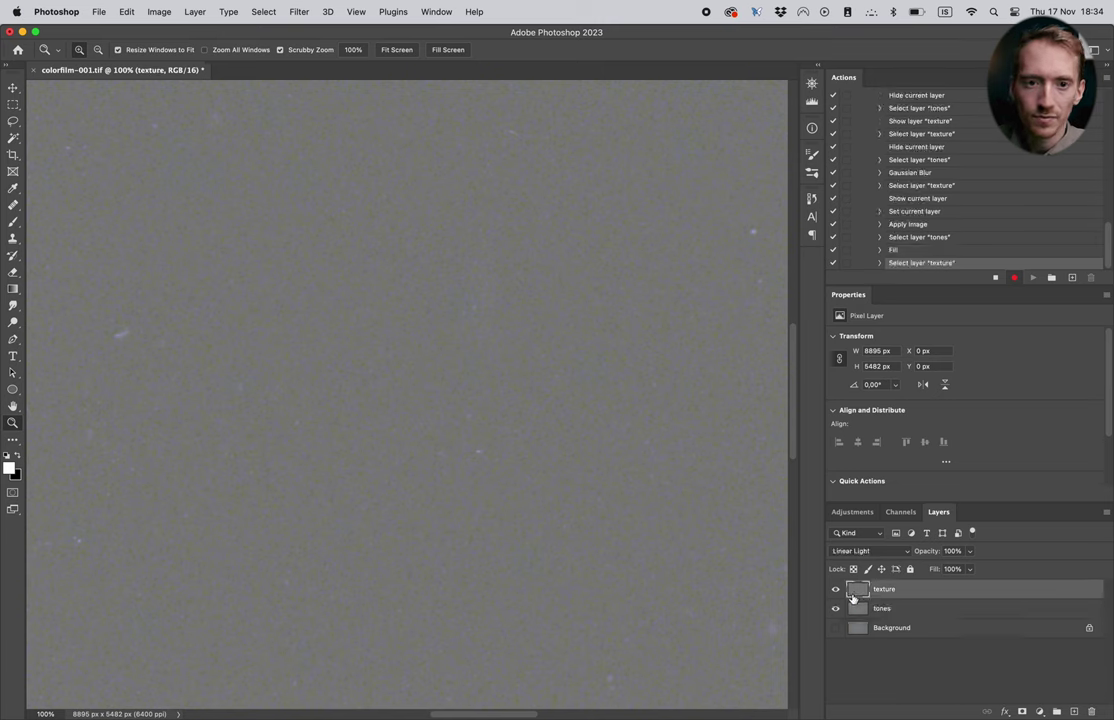
left_click(302, 12)
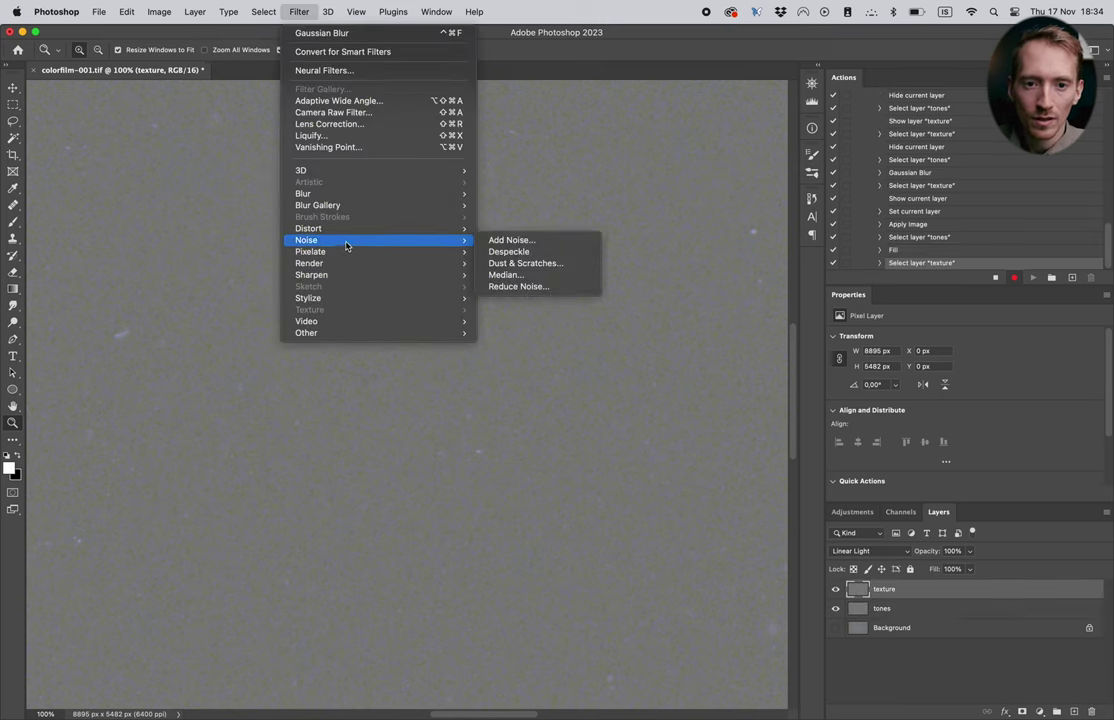
mouse_move(330, 276)
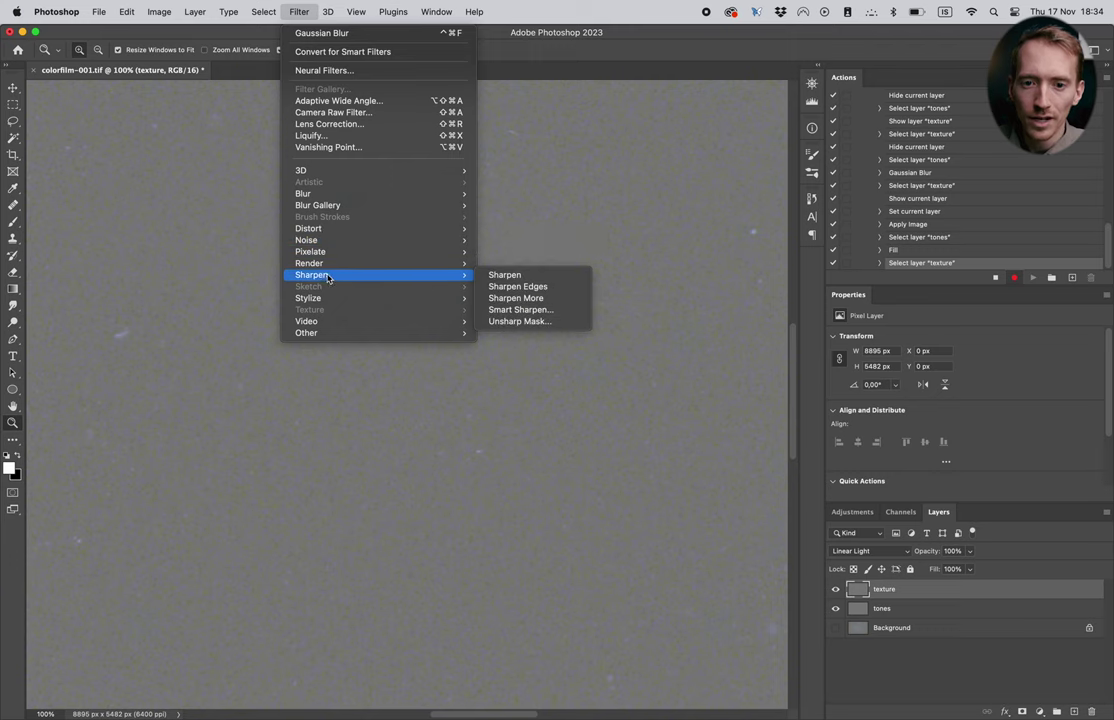
left_click(501, 312)
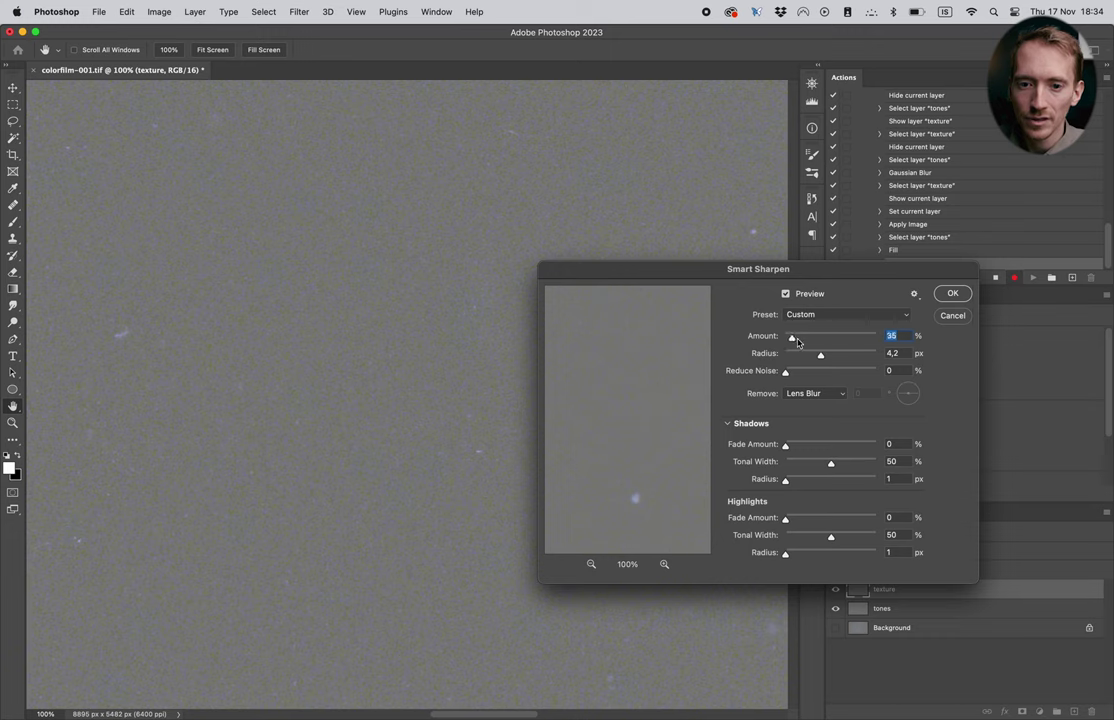
key("Tab")
type("1,1")
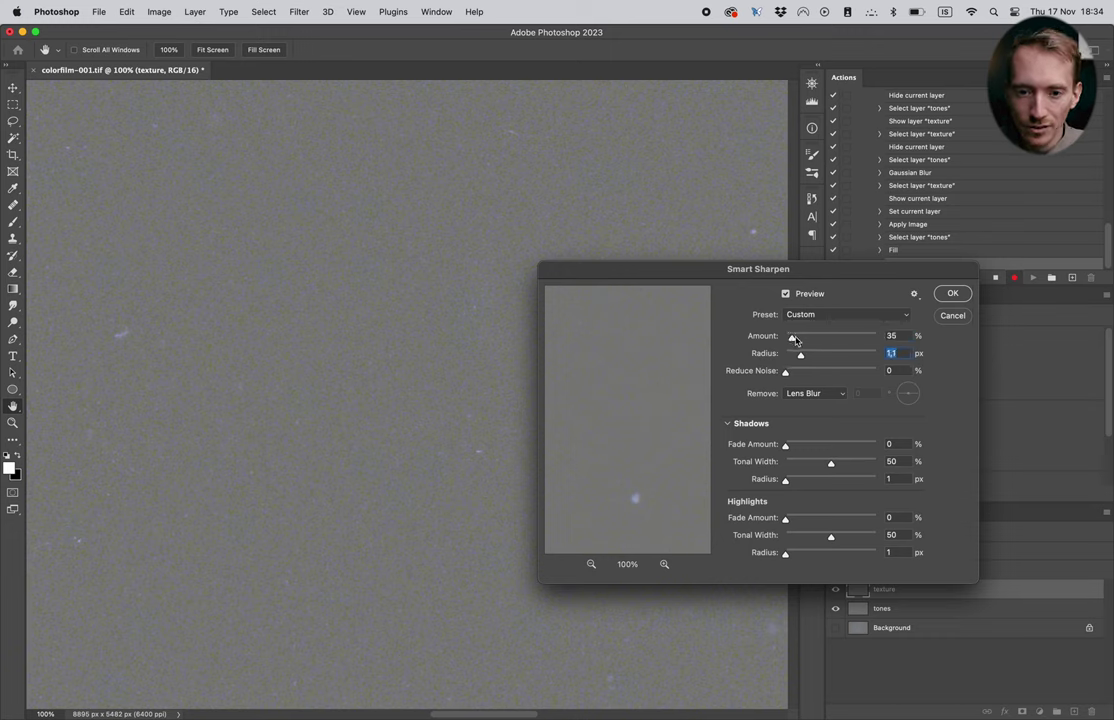
left_click_drag(793, 338, 809, 338)
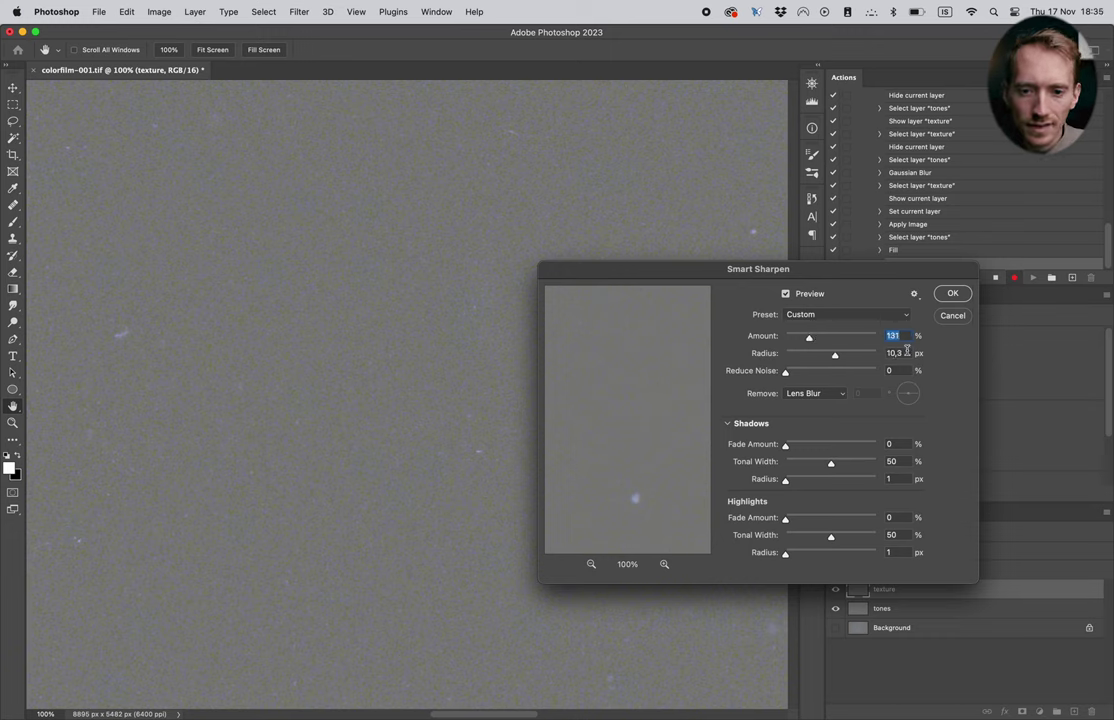
left_click(952, 293)
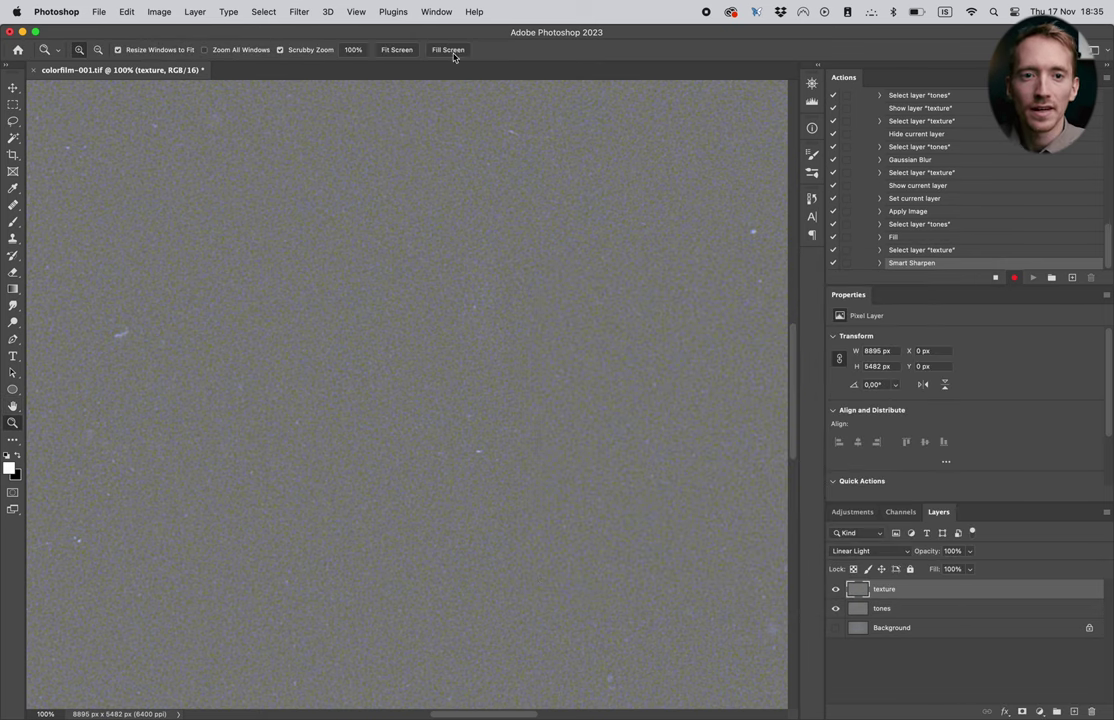
Flatten the image to one Background layer, discarding the hidden layer, and fit it on screen.
left_click(265, 11)
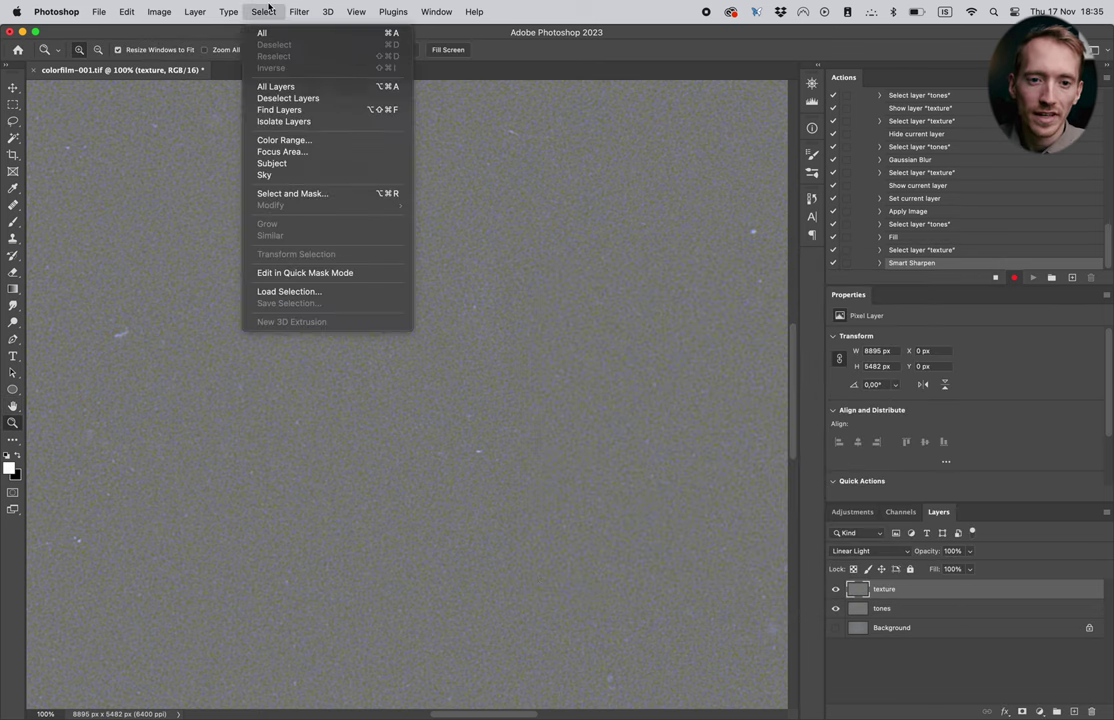
mouse_move(194, 11)
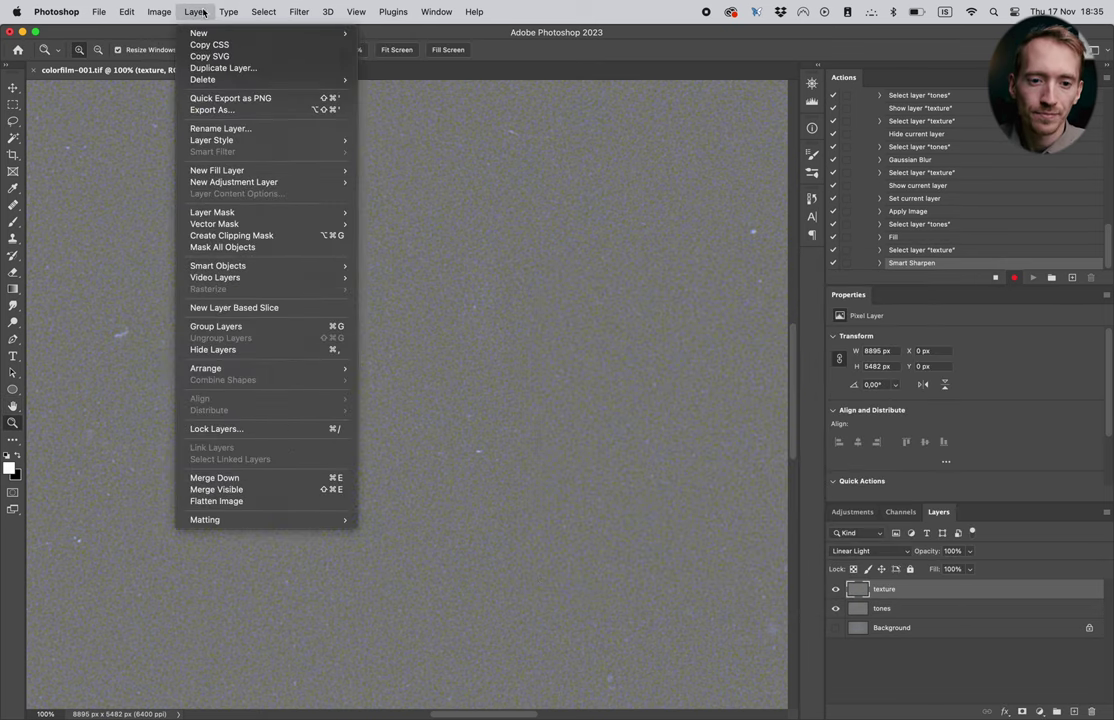
left_click(292, 502)
left_click(553, 256)
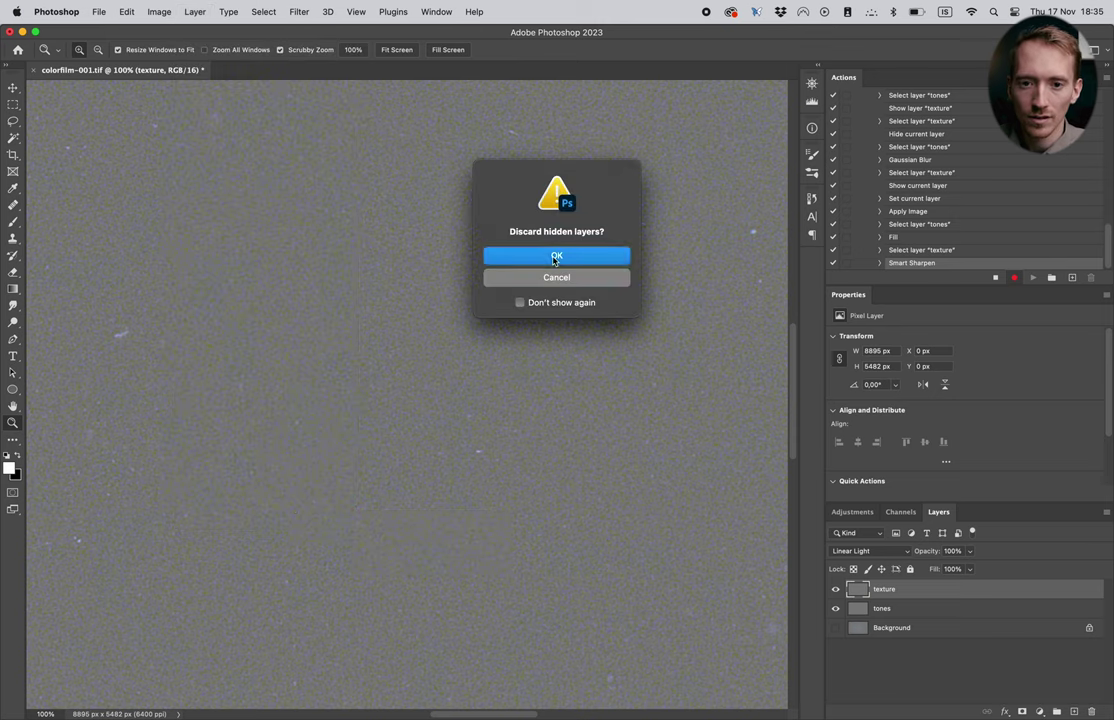
key("super+0")
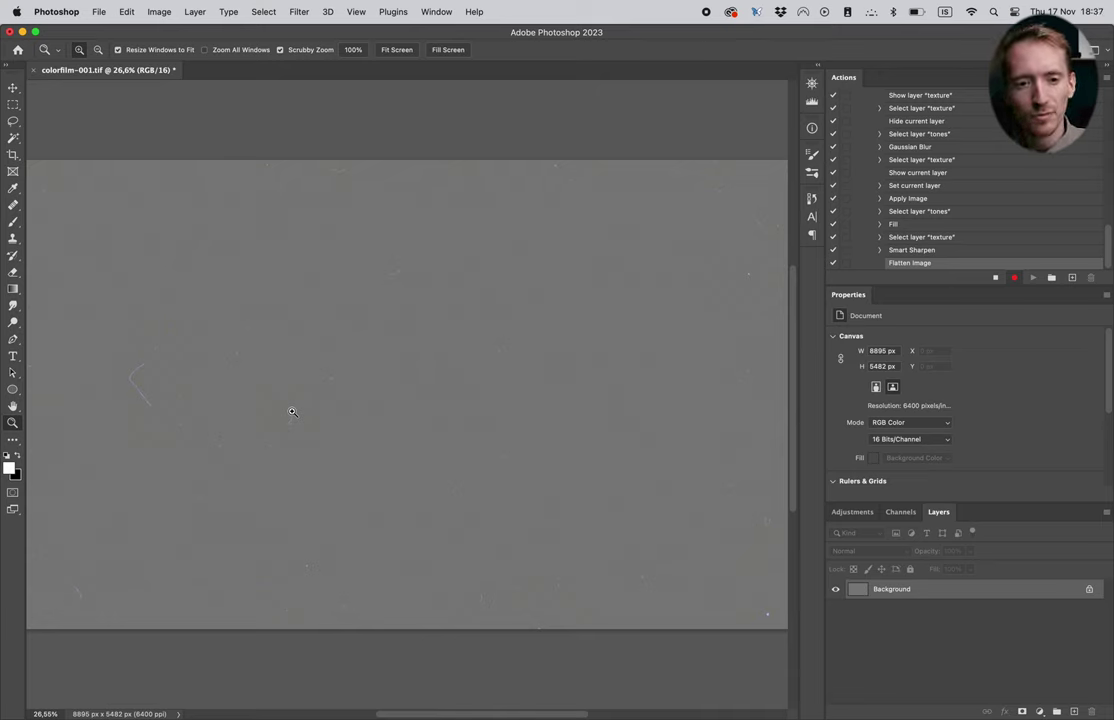
key("super+plus")
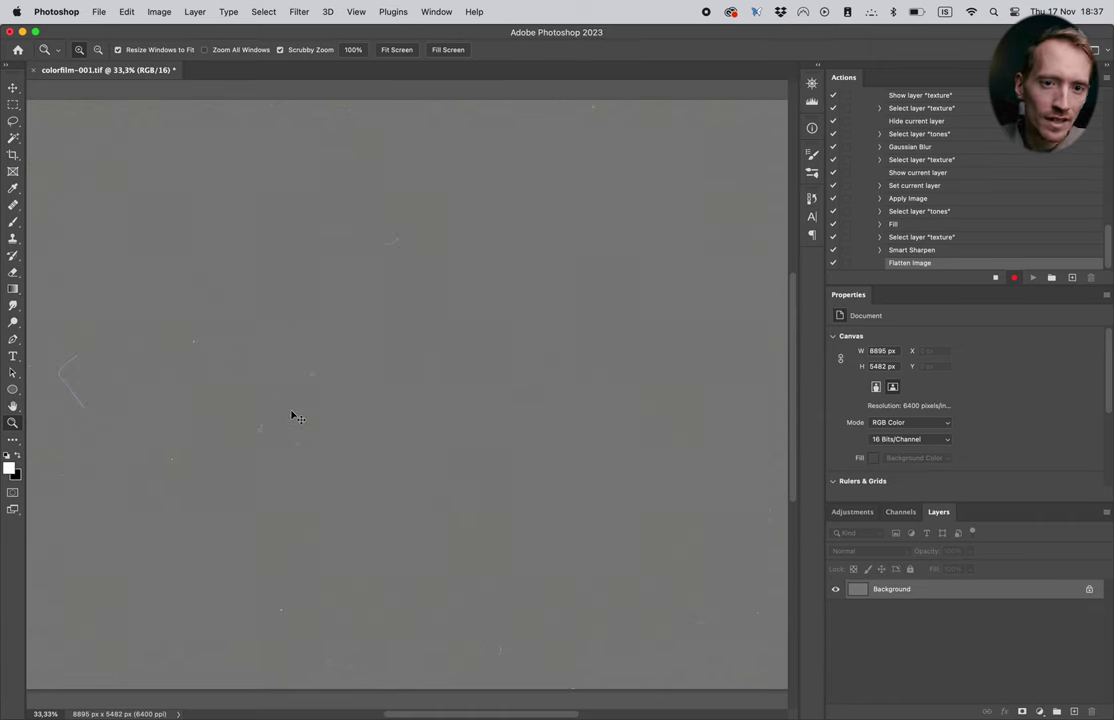
key("super+0")
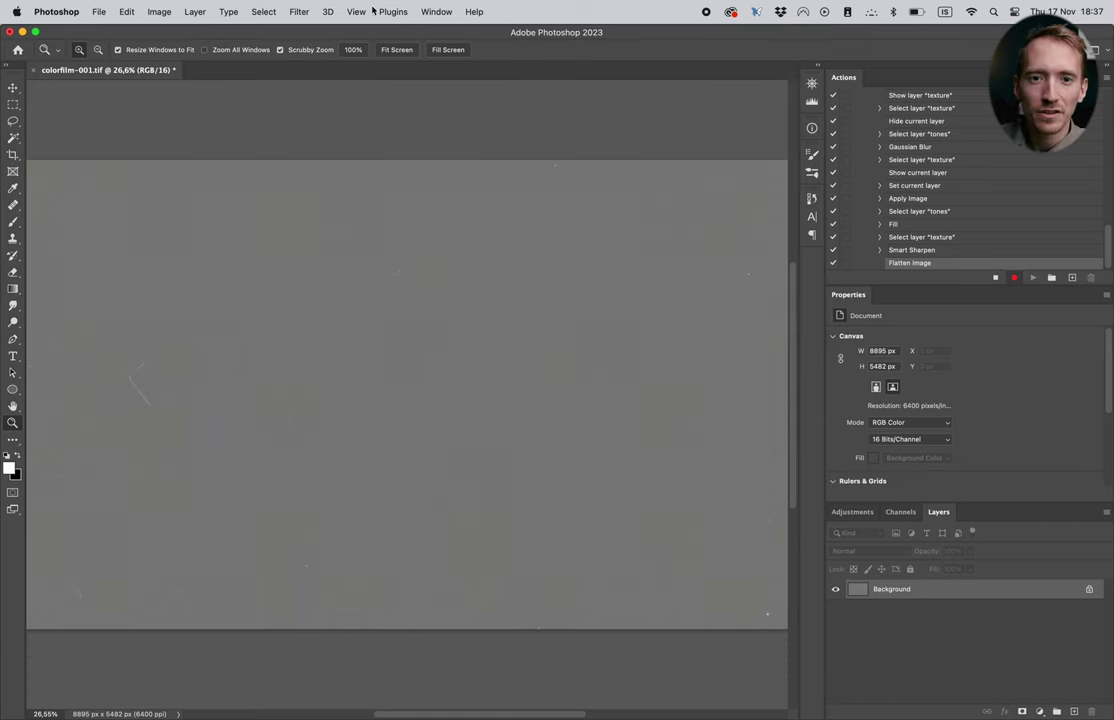
left_click(305, 12)
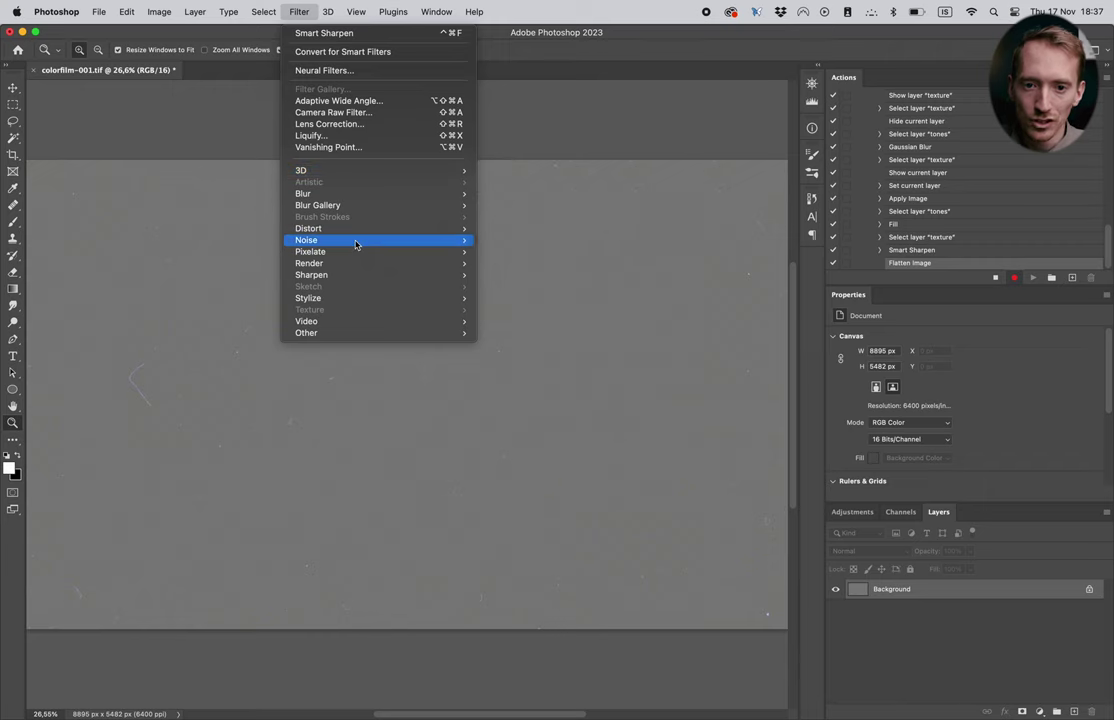
Apply Dust & Scratches with a 101-pixel radius and 13-level threshold, then fit the view.
mouse_move(356, 245)
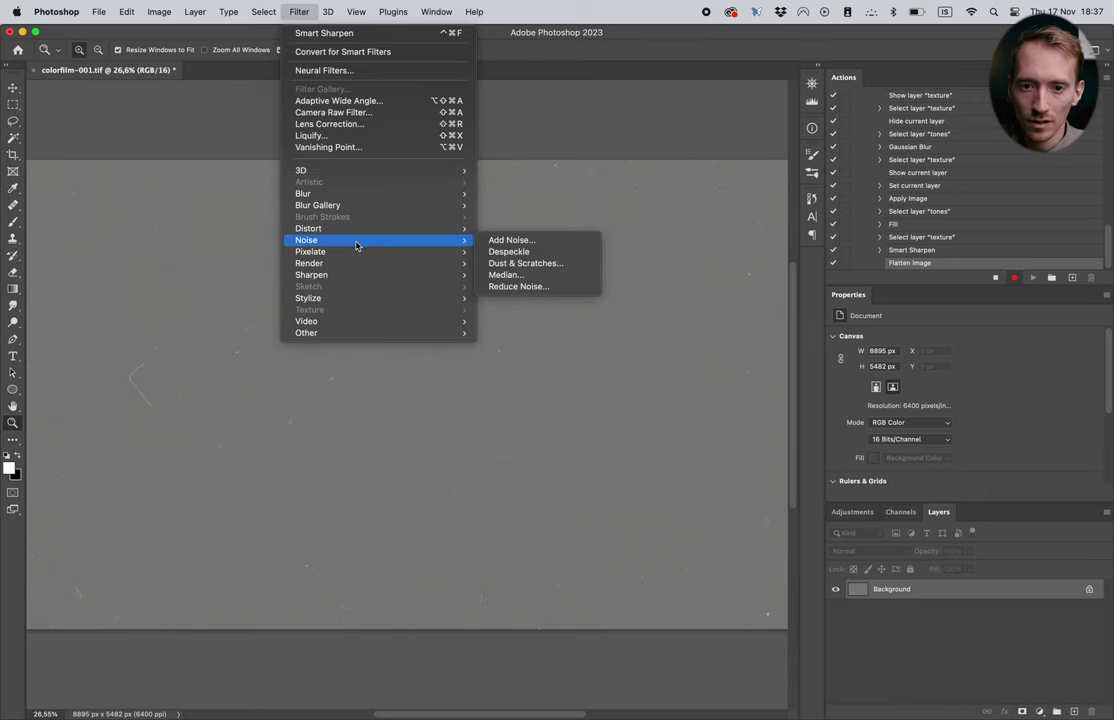
left_click(512, 264)
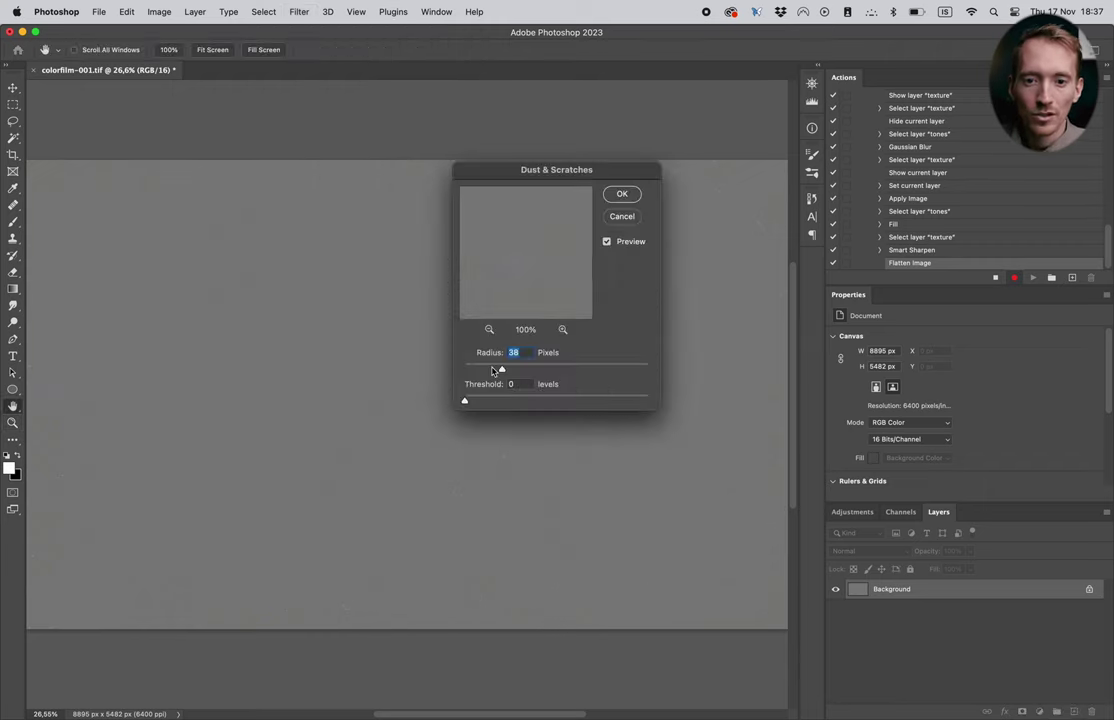
left_click_drag(492, 371, 566, 372)
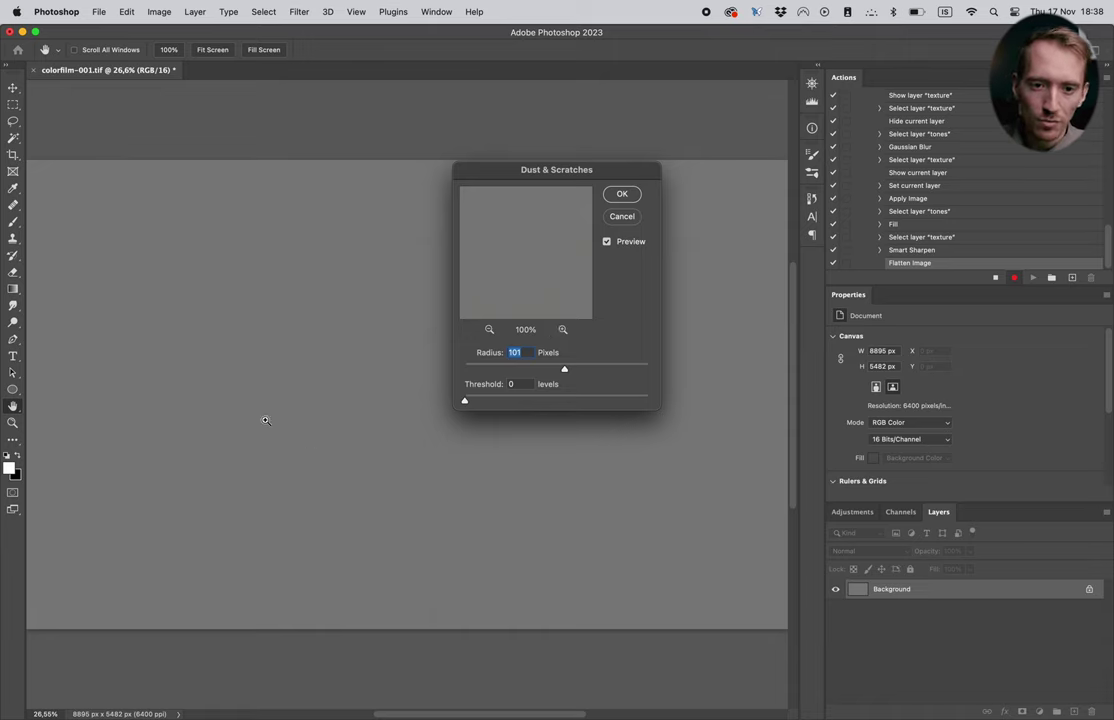
key("super+1")
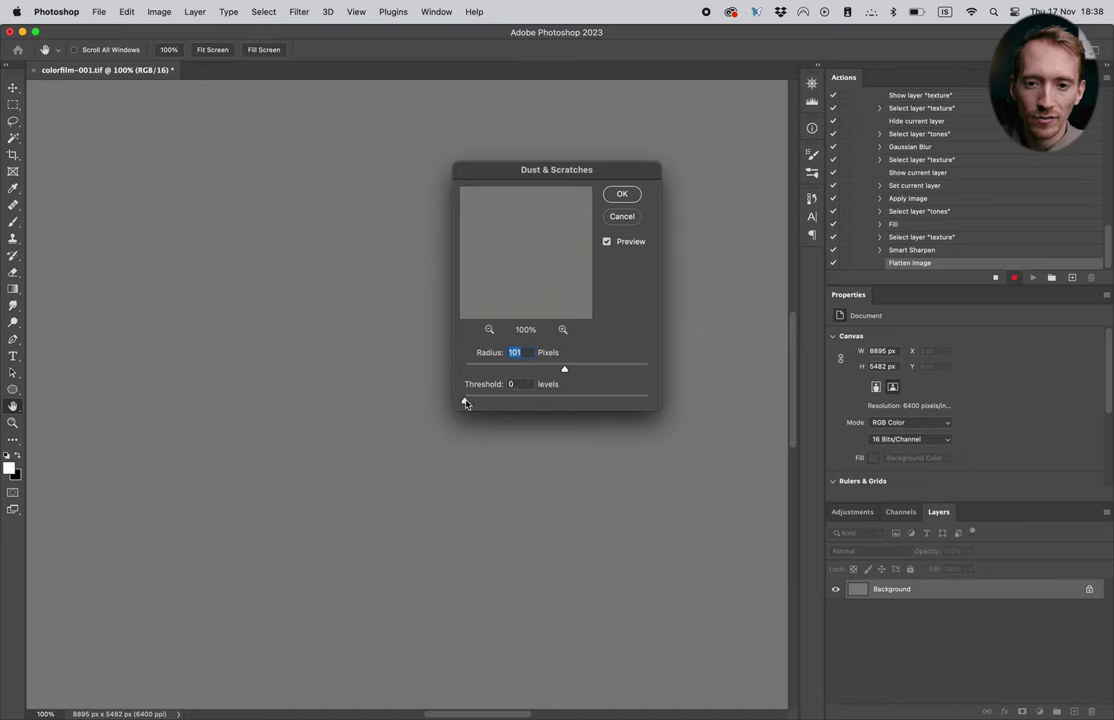
key("Tab")
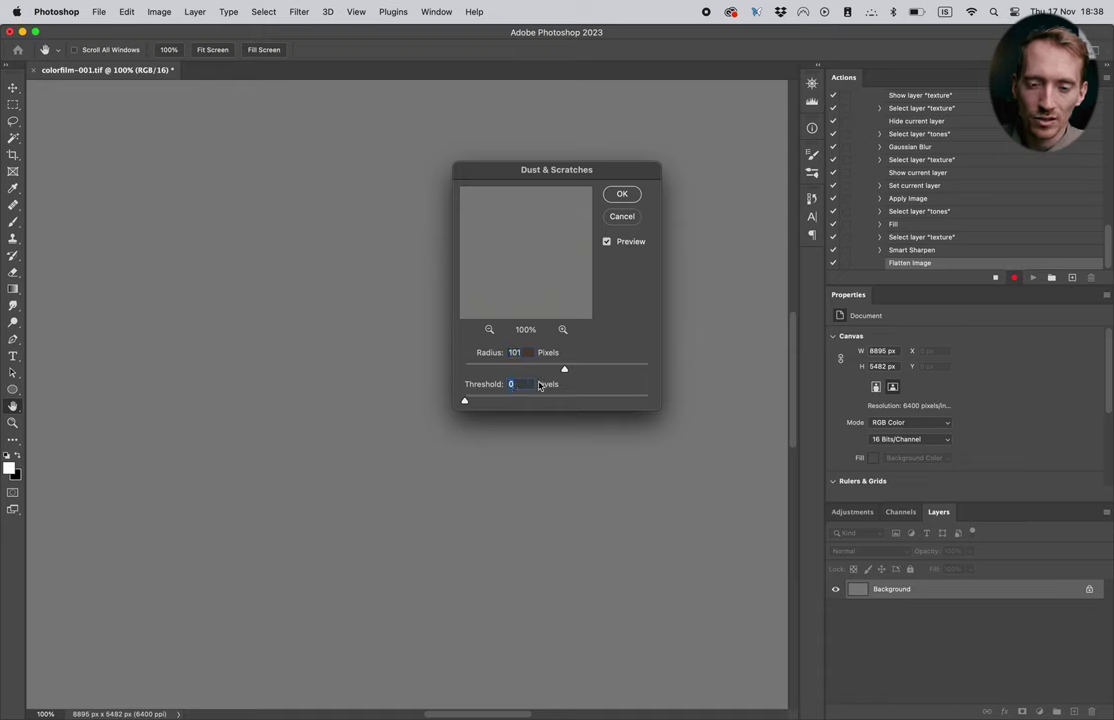
key("Up")
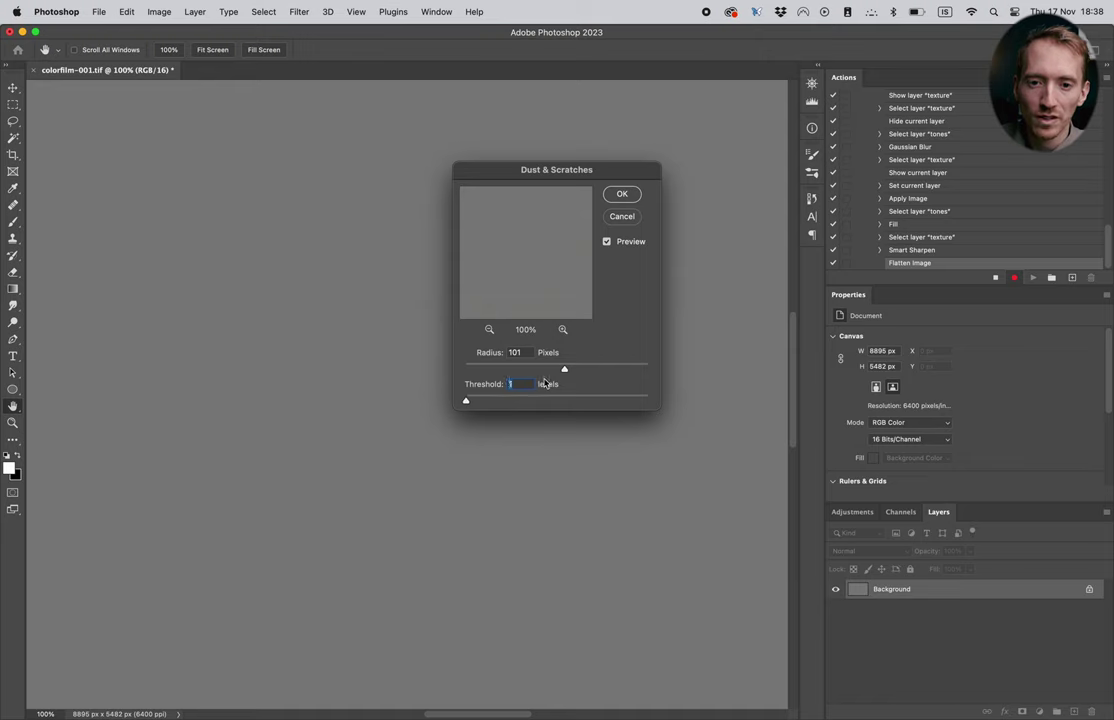
key("Up")
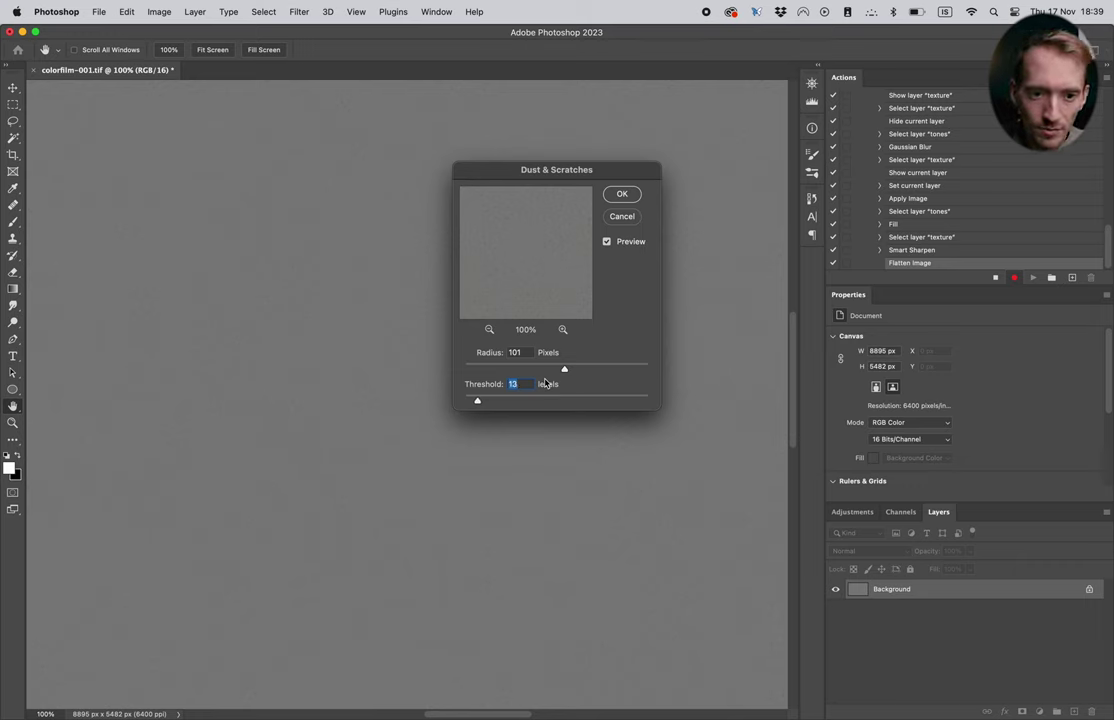
left_click(631, 196)
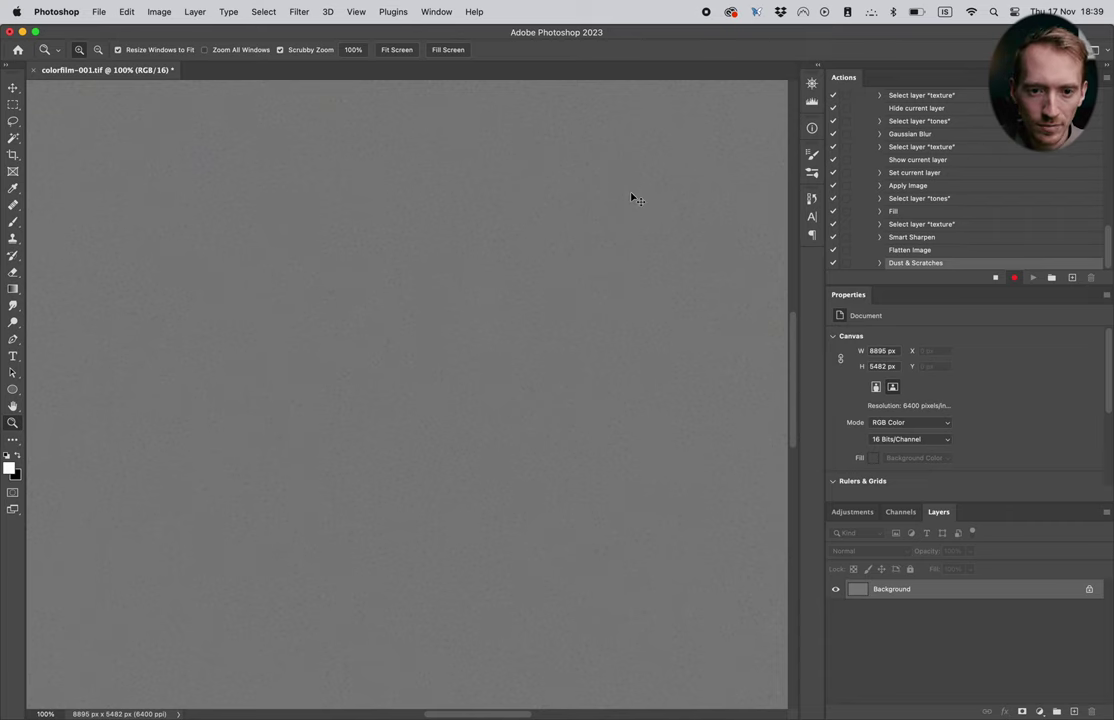
key("super+0")
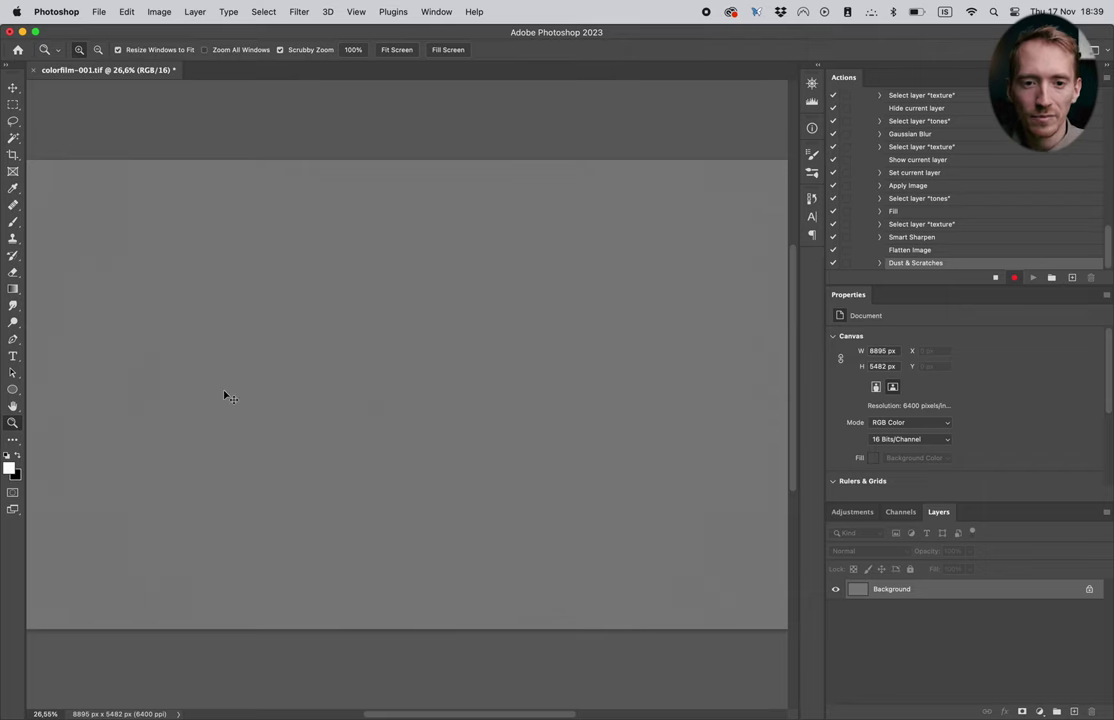
Pan around the grain at 100% zoom, fit the view, and stop recording the action.
key("super+1")
left_click_drag(224, 390, 497, 500)
left_click_drag(401, 429, 415, 564)
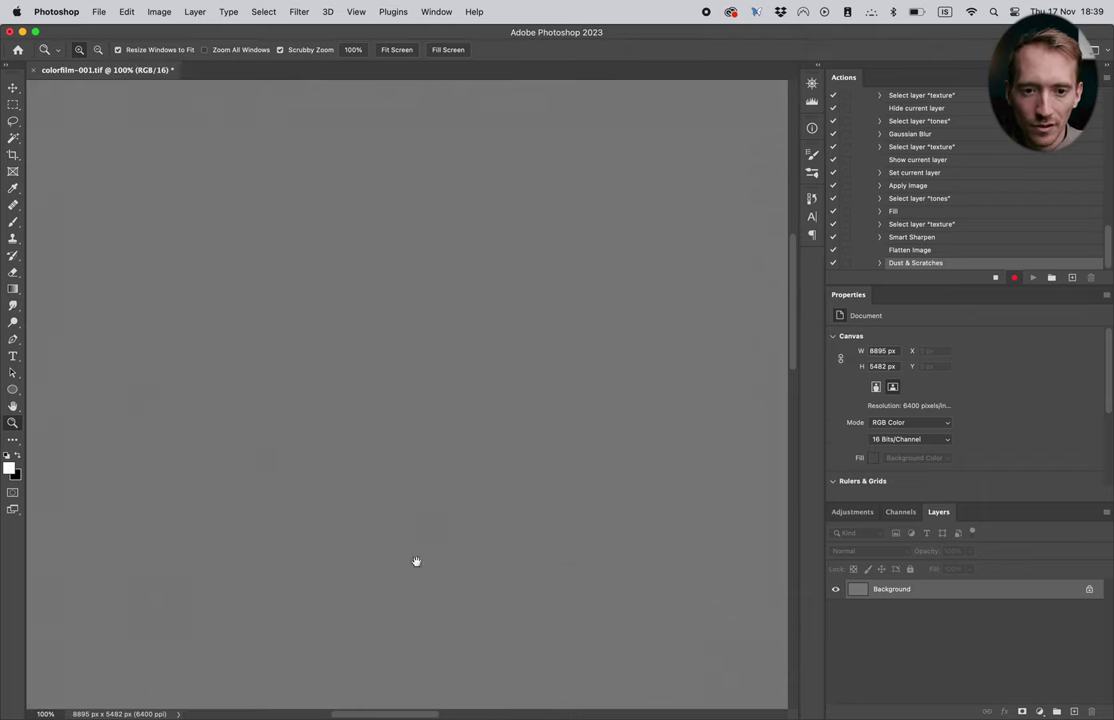
left_click_drag(234, 415, 849, 485)
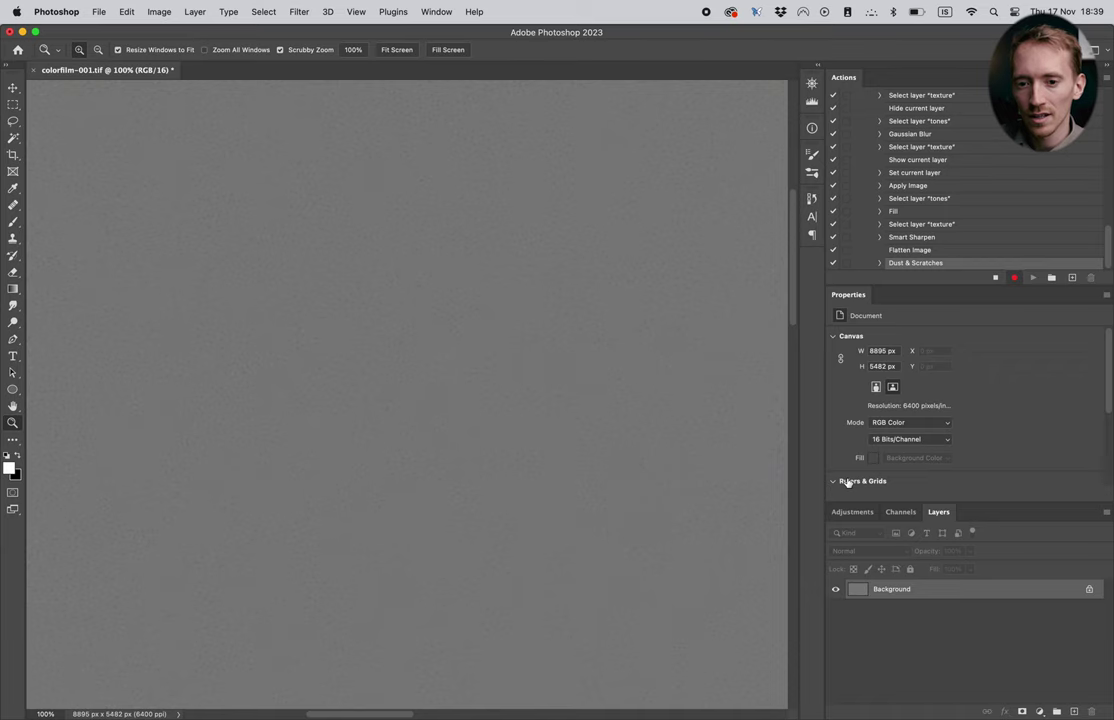
key("super+0")
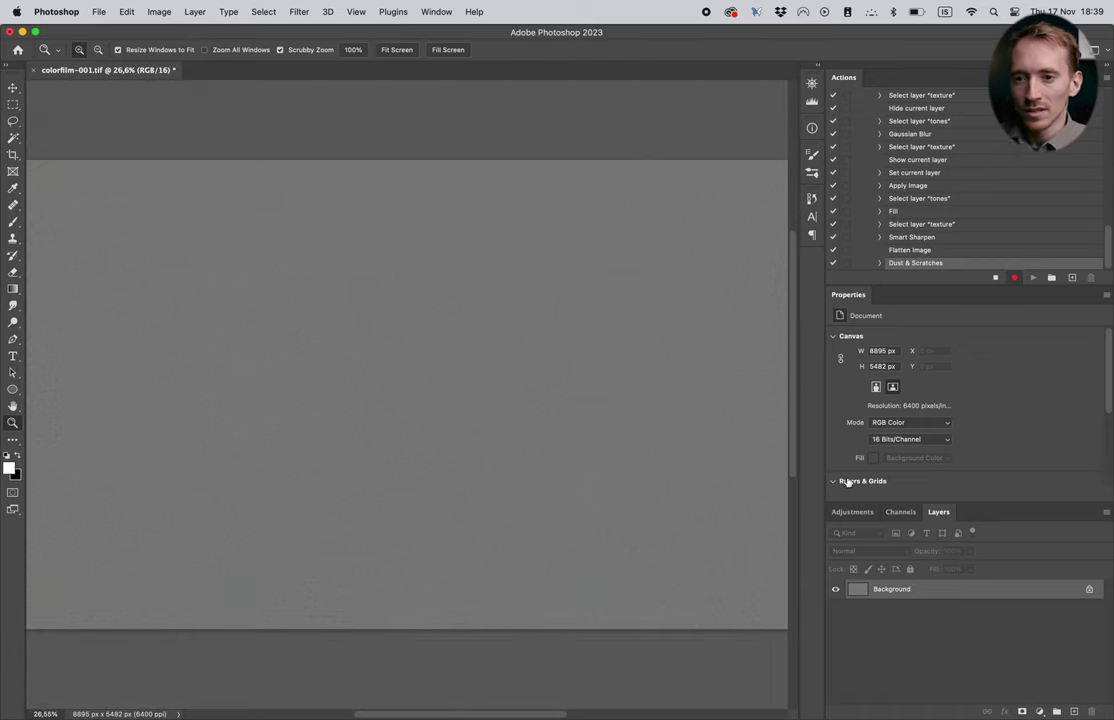
left_click(994, 279)
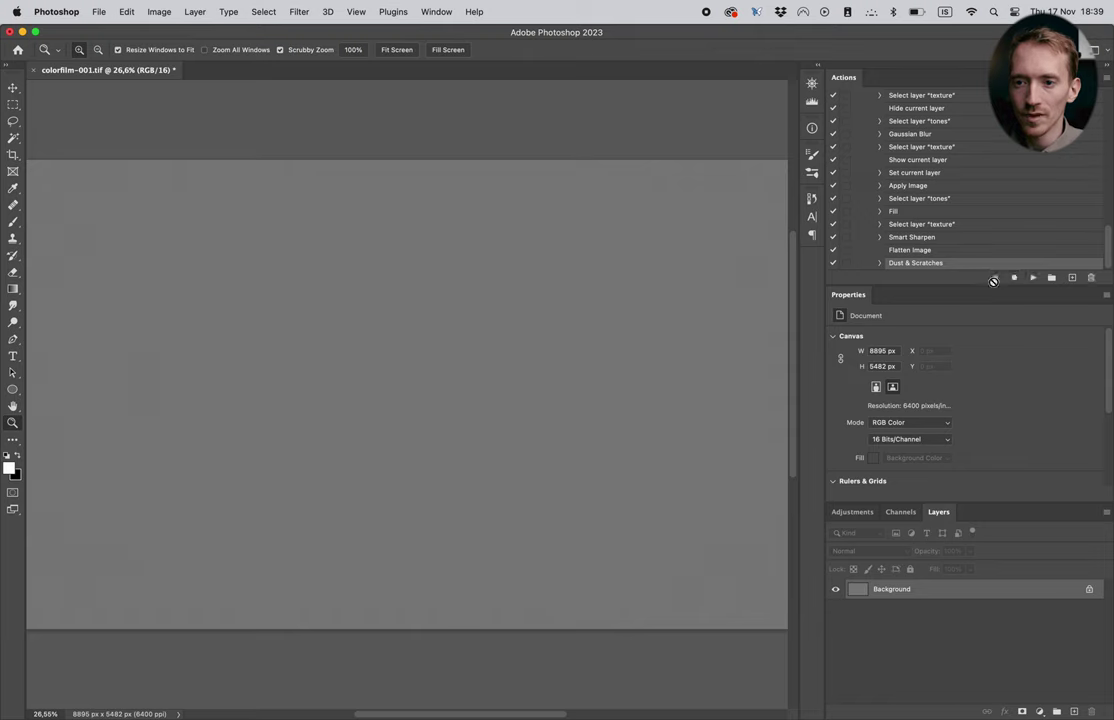
Revert to the top History snapshot and play the 'film grain overlay' action on the scan.
left_click(813, 198)
scroll(720, 240, "up", 10)
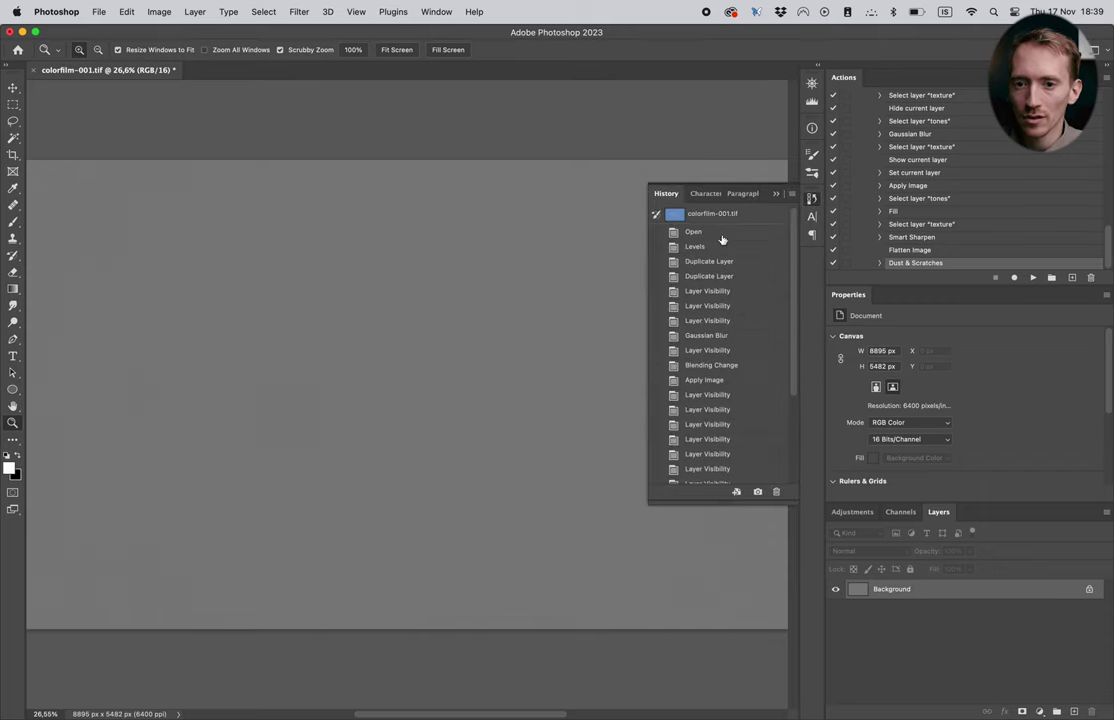
left_click(716, 215)
scroll(937, 193, "up", 8)
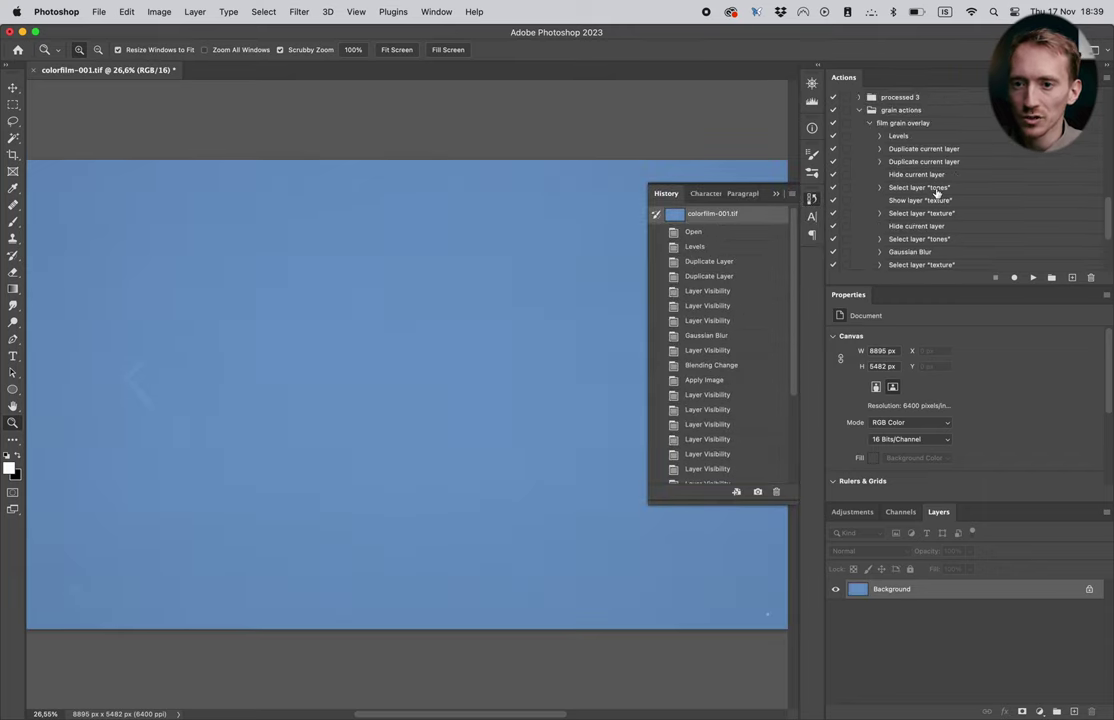
left_click(885, 122)
left_click(1033, 278)
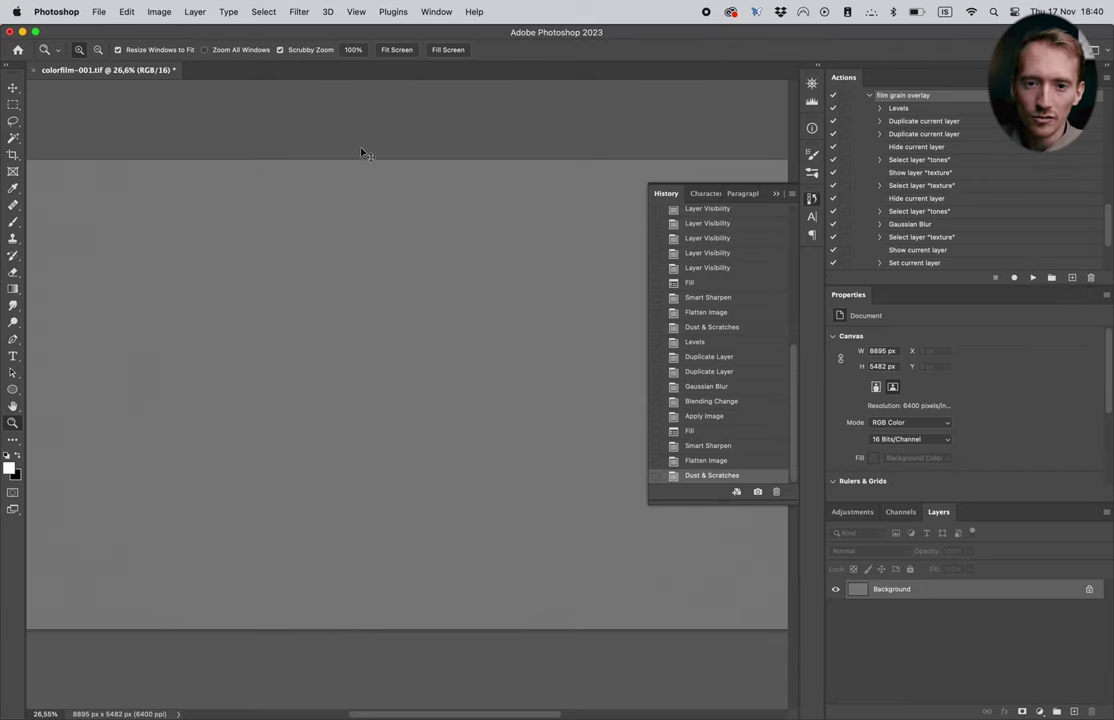
Close the document with Don't Save and launch File > Scripts > Image Processor.
key("super+w")
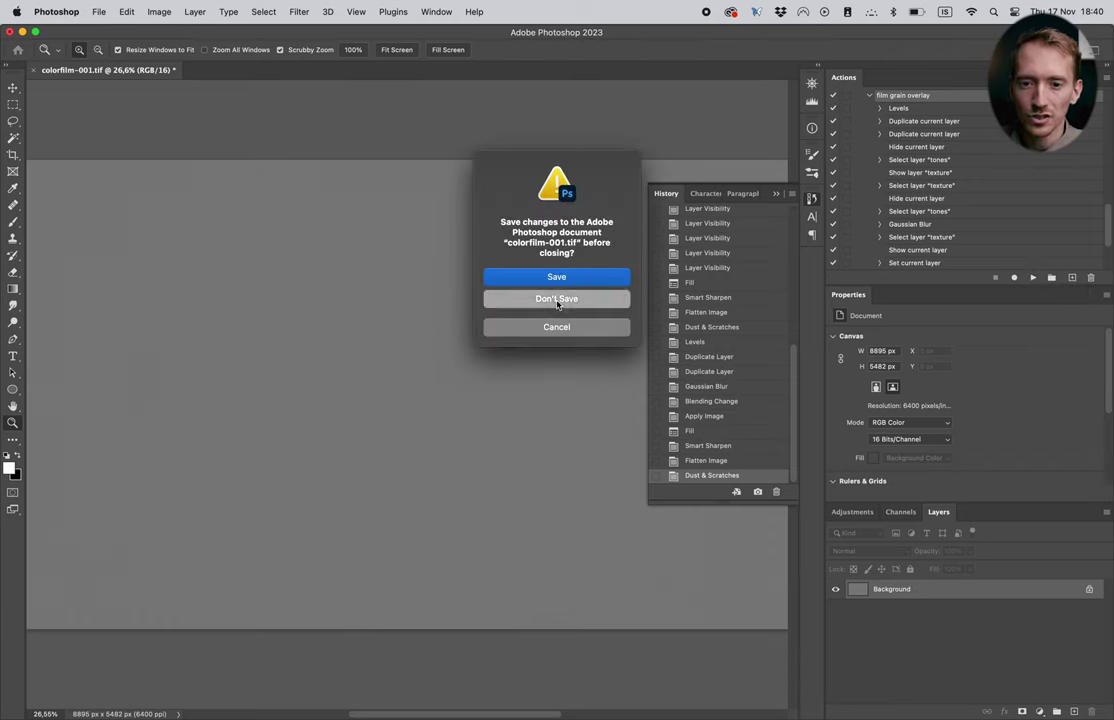
left_click(557, 300)
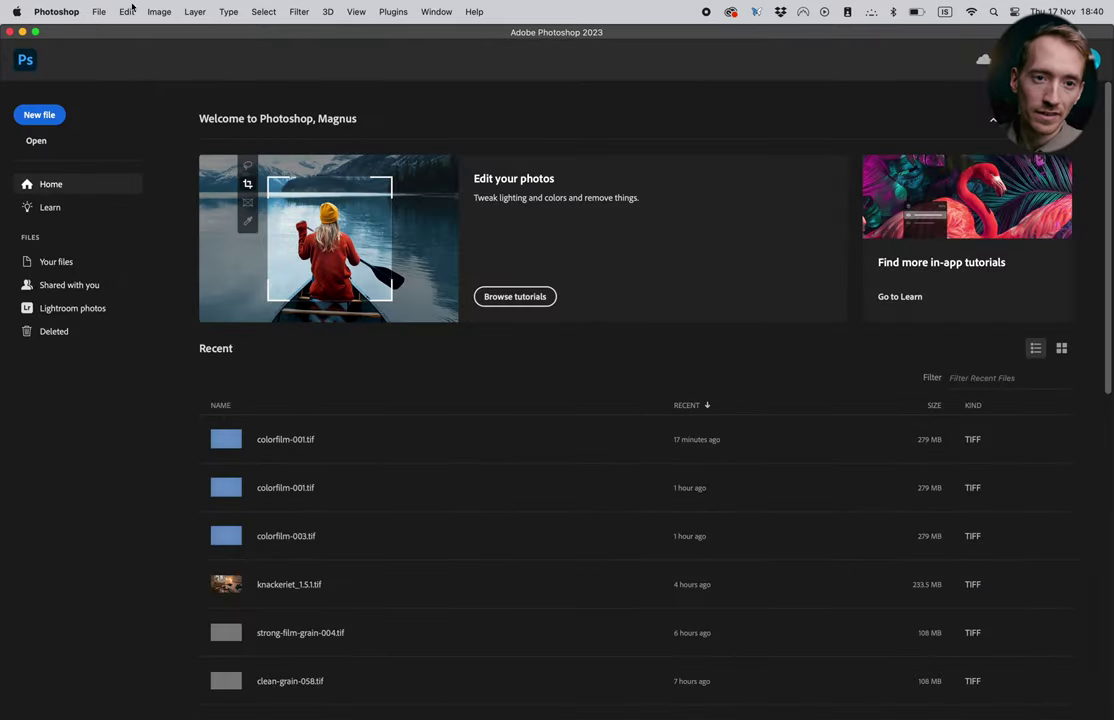
left_click(102, 12)
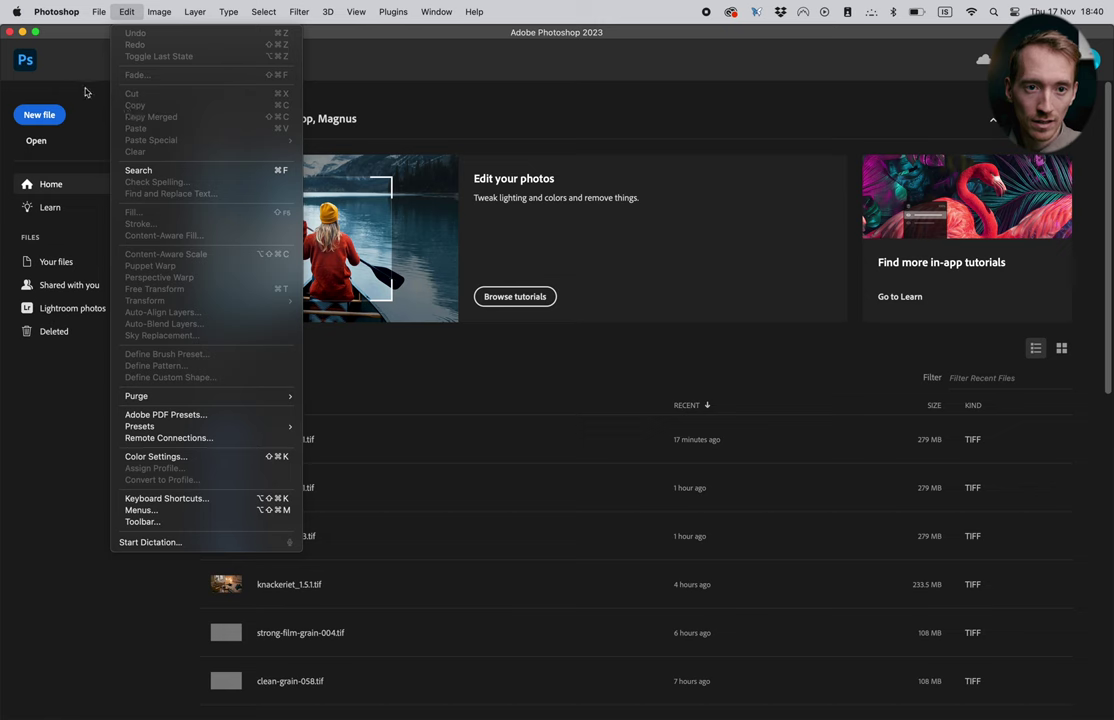
mouse_move(145, 318)
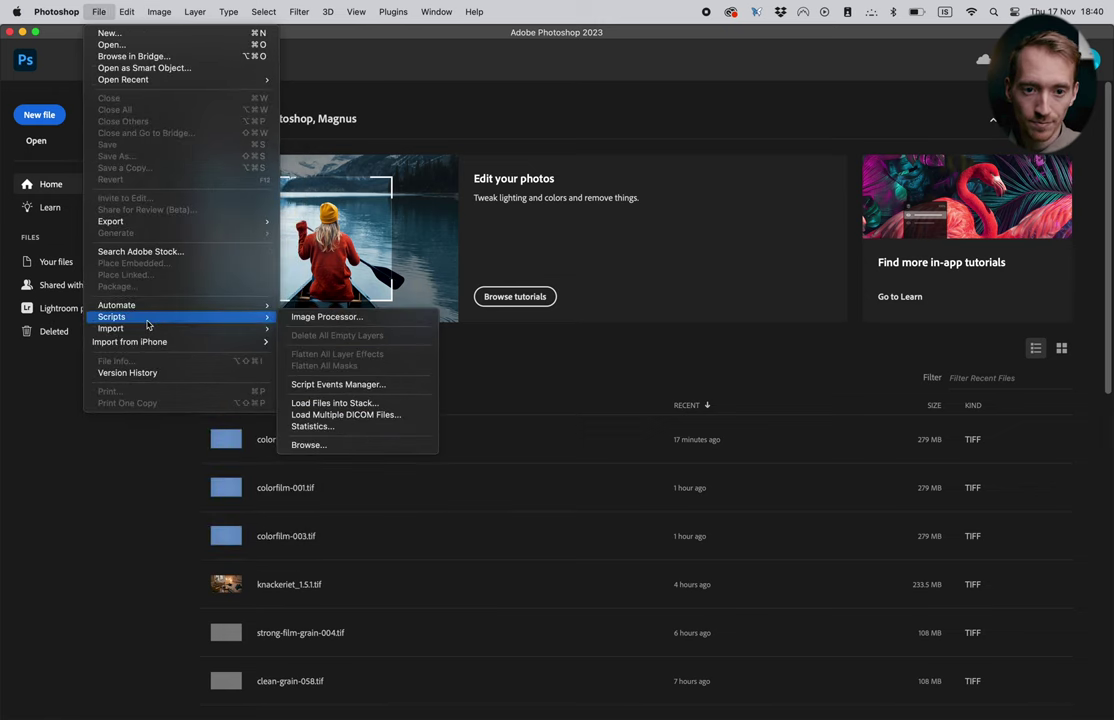
left_click(348, 318)
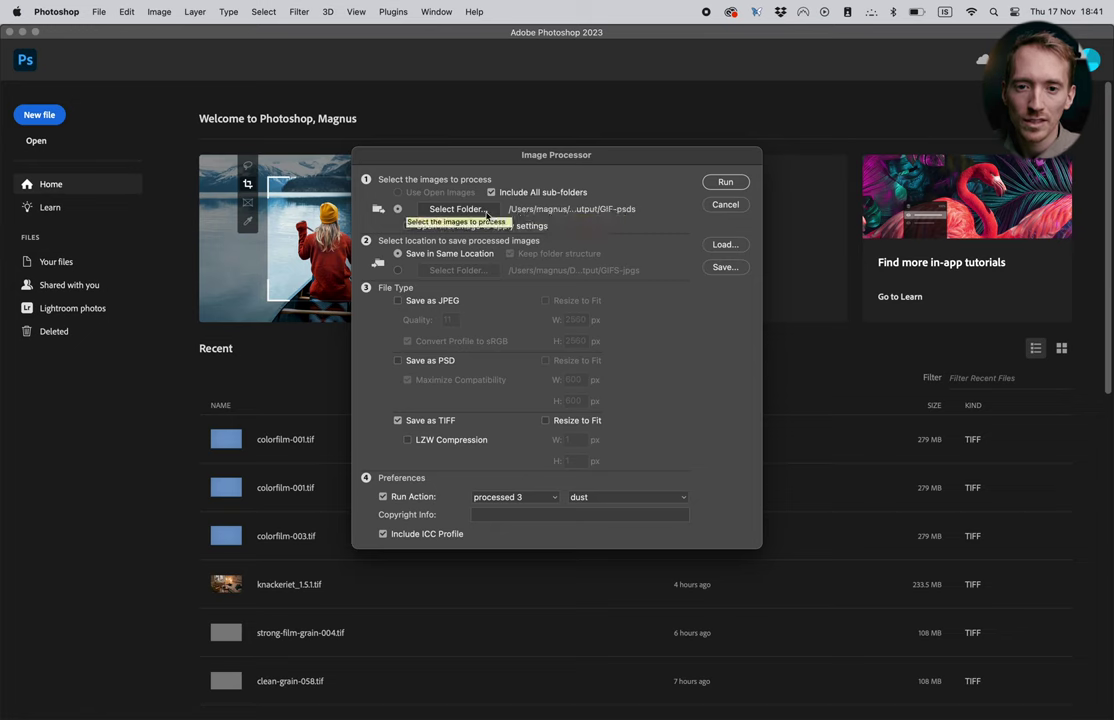
Set the Image Processor source folder to Desktop/filmscans/colorfilm.
left_click(487, 212)
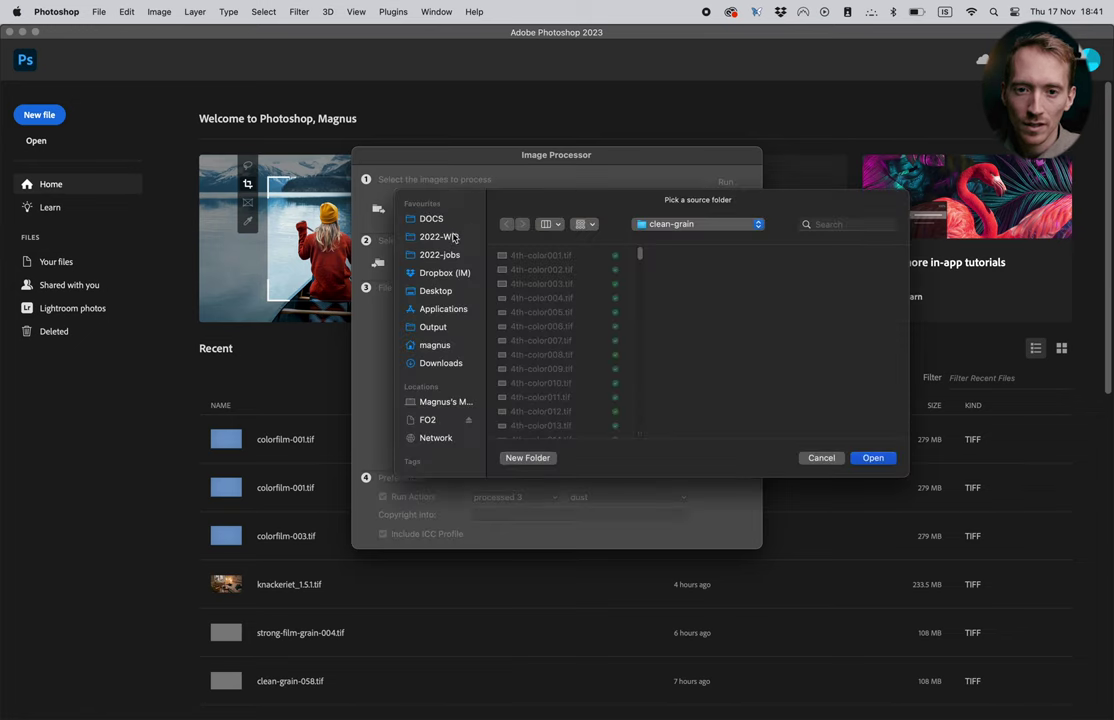
left_click(436, 290)
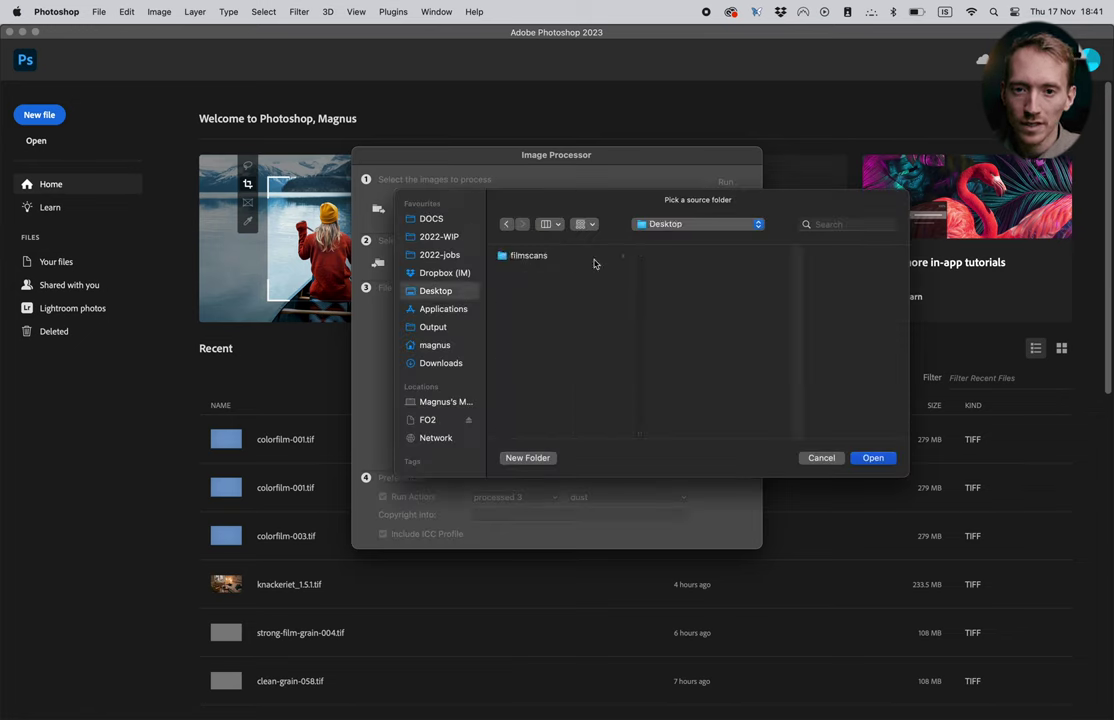
left_click(586, 256)
left_click(690, 258)
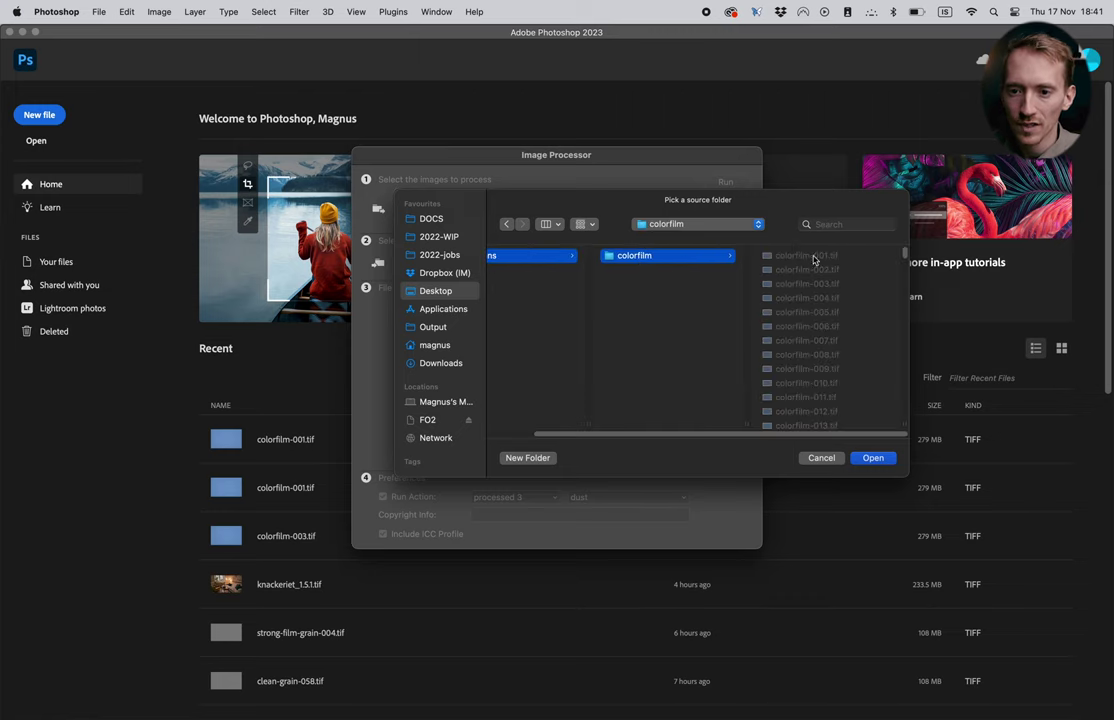
left_click(873, 459)
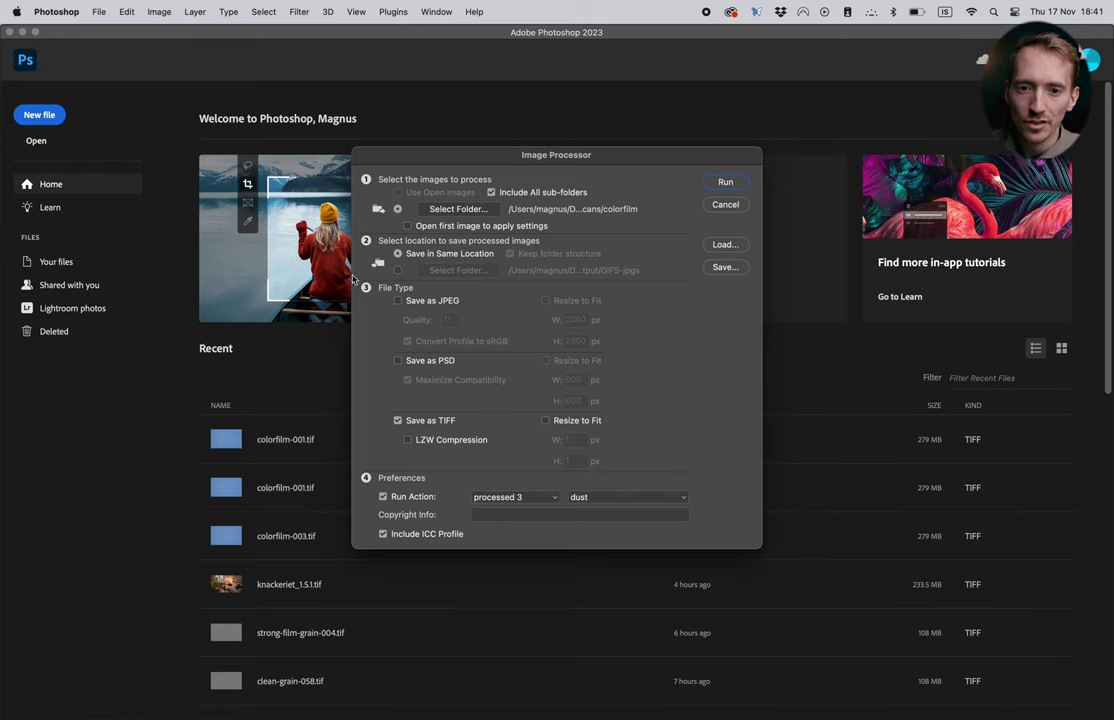
Set the destination to a new 'processed files' folder created inside filmscans.
left_click(398, 271)
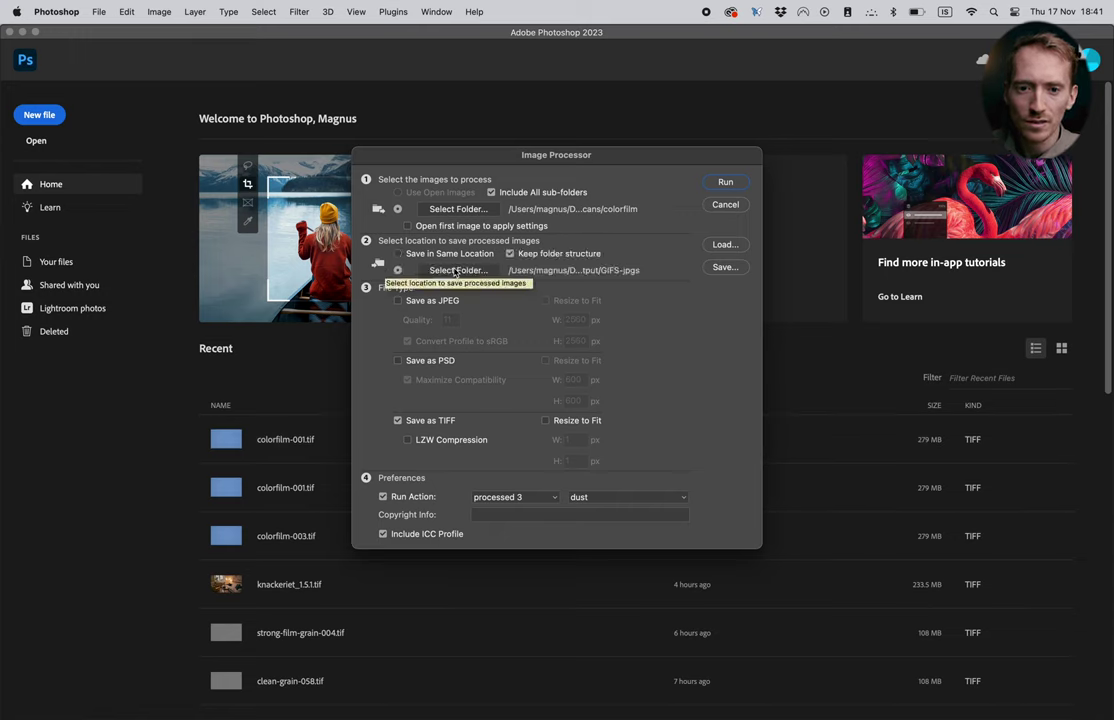
left_click(456, 270)
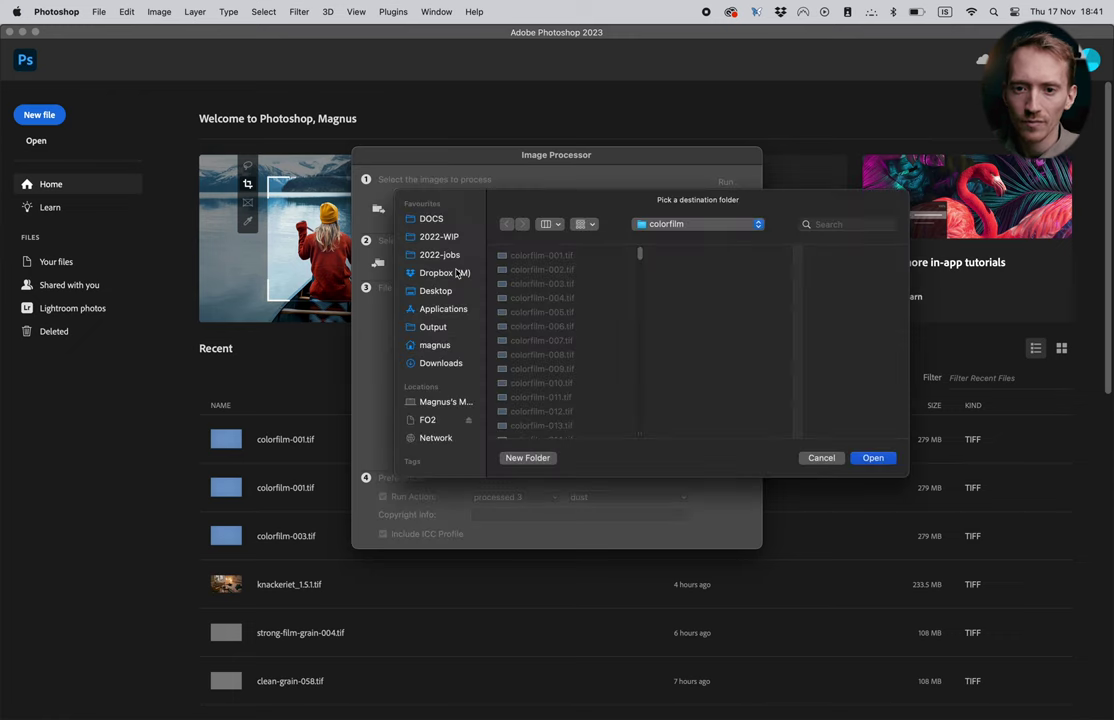
left_click(700, 227)
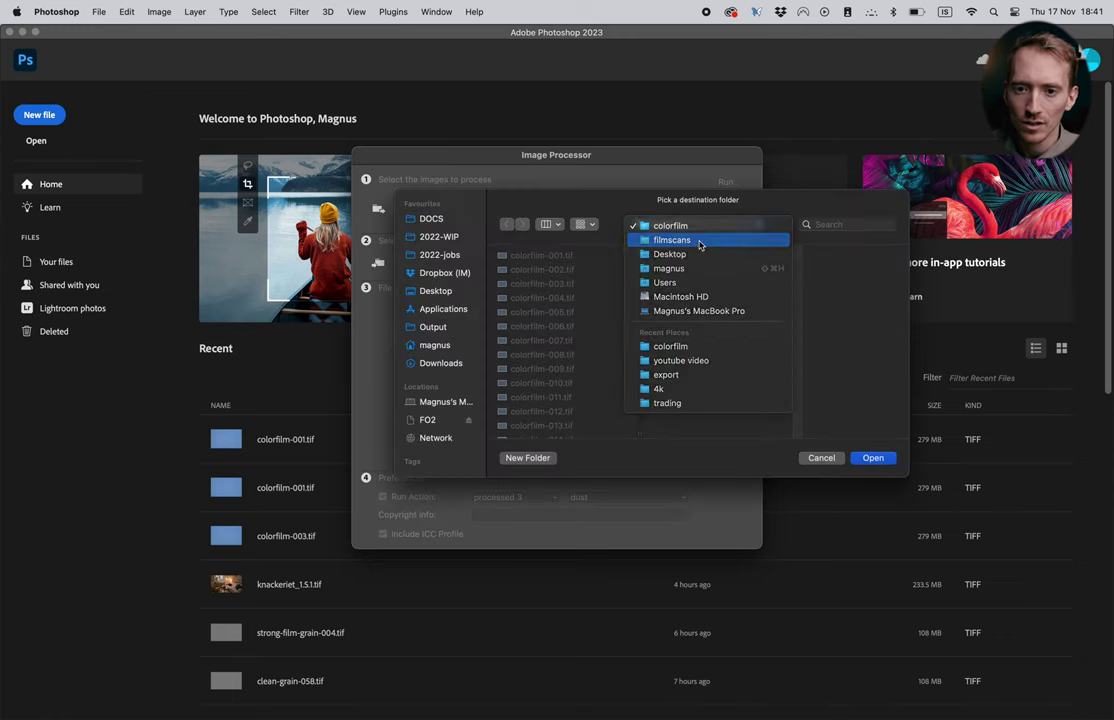
left_click(702, 241)
left_click(529, 458)
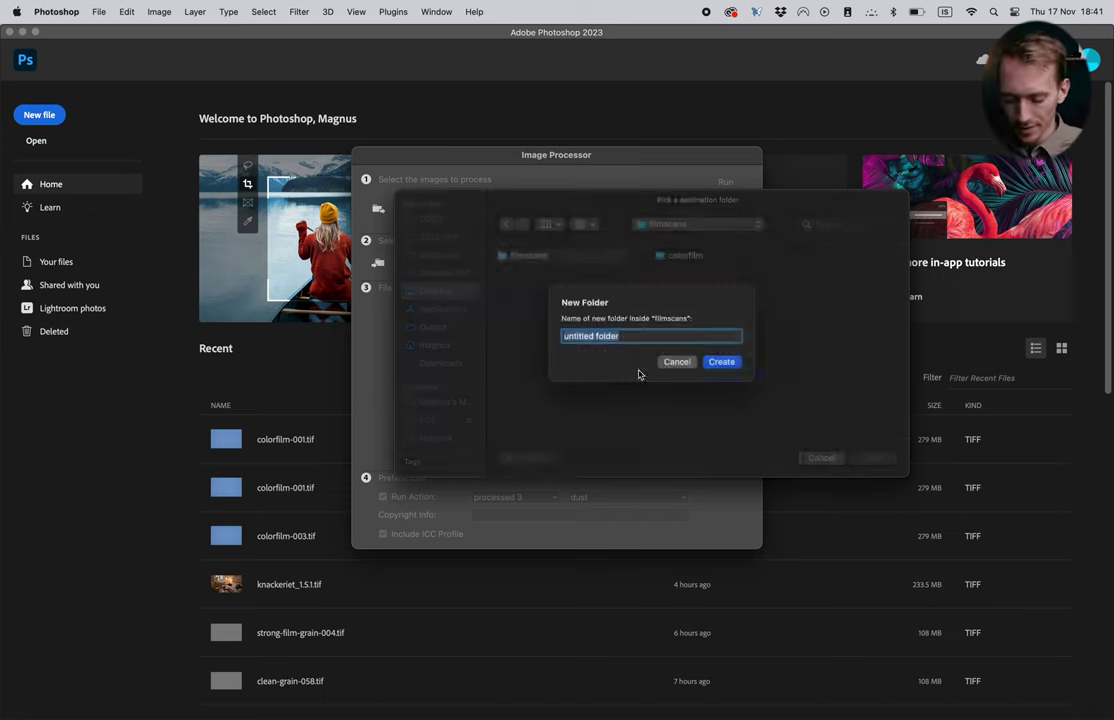
type("pro")
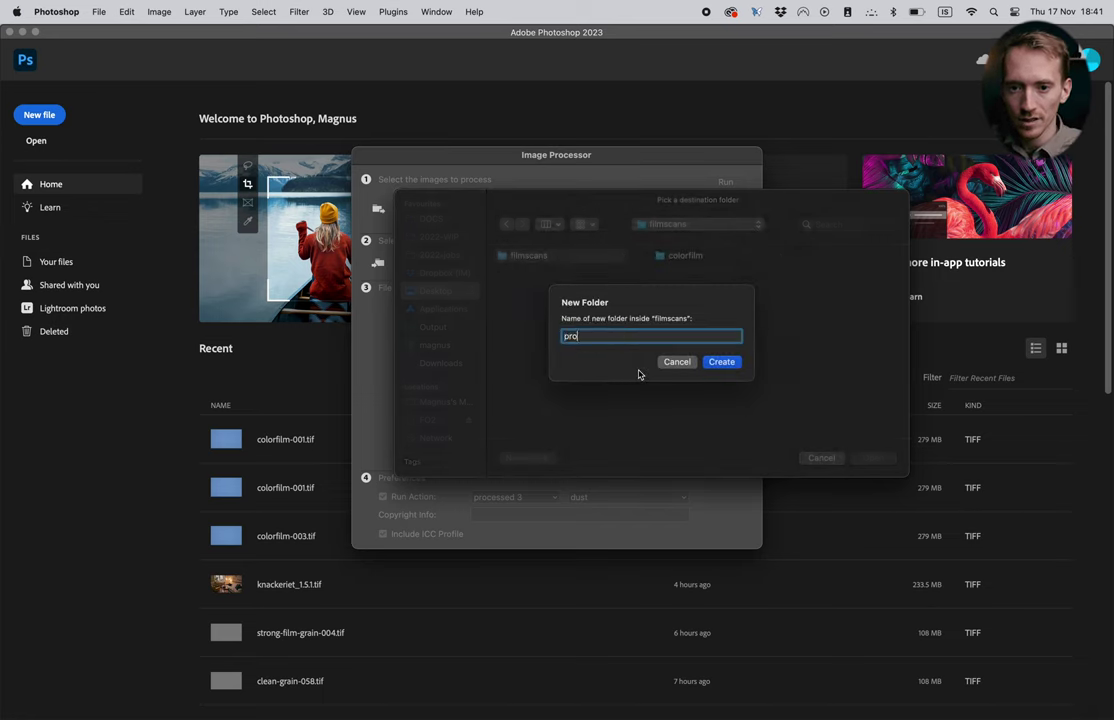
type("cessed files")
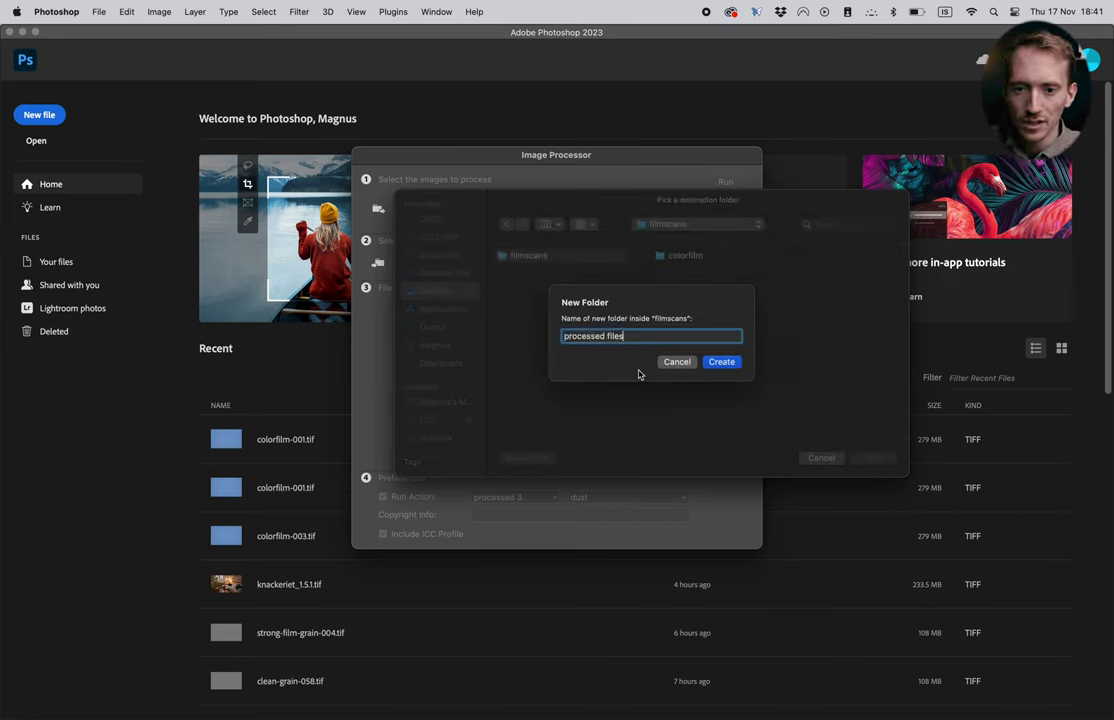
key("Return")
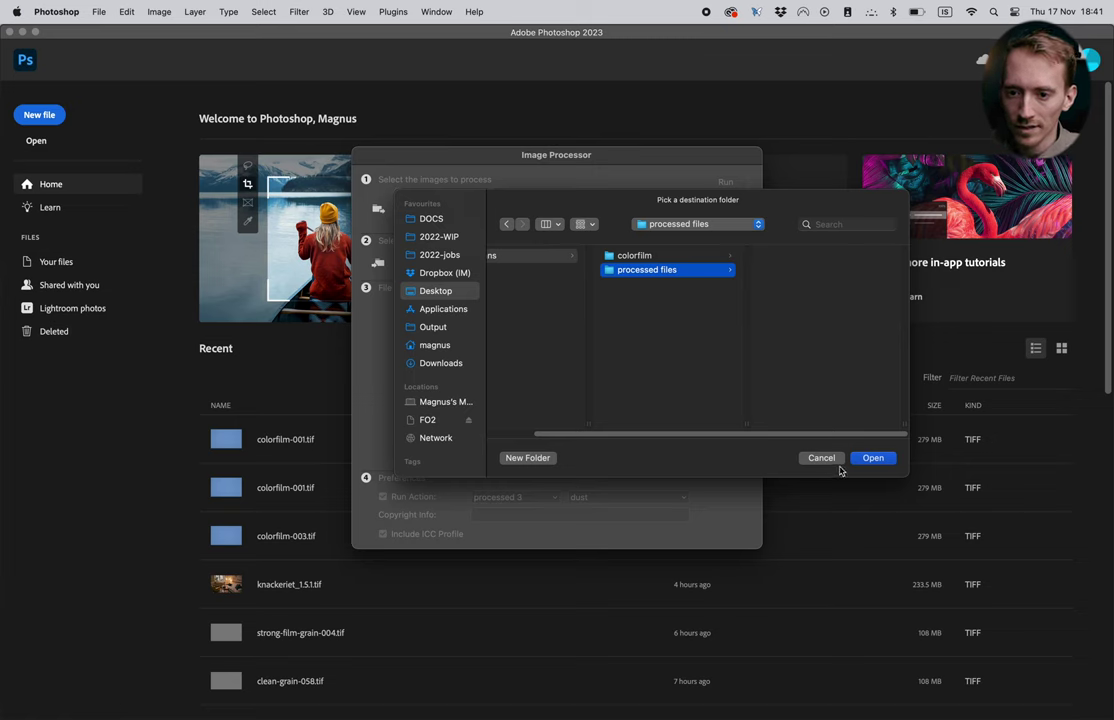
left_click(873, 457)
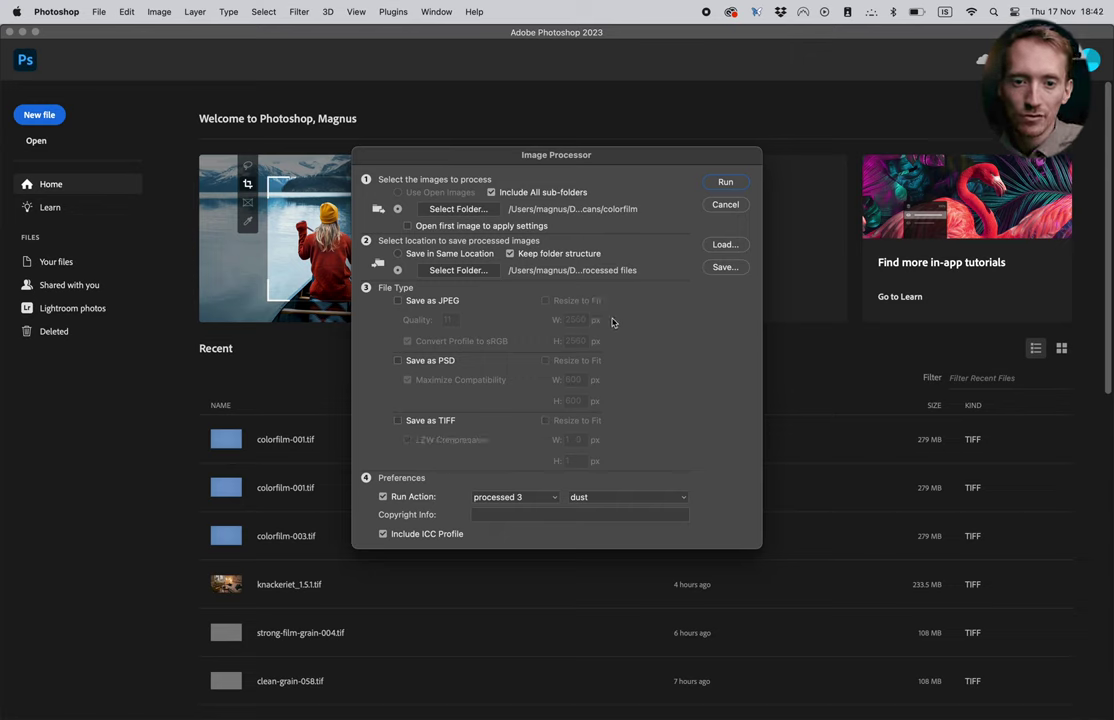
Keep Save as TIFF on, set Run Action to 'grain actions' / 'film grain overlay', and run.
left_click(399, 421)
left_click(398, 421)
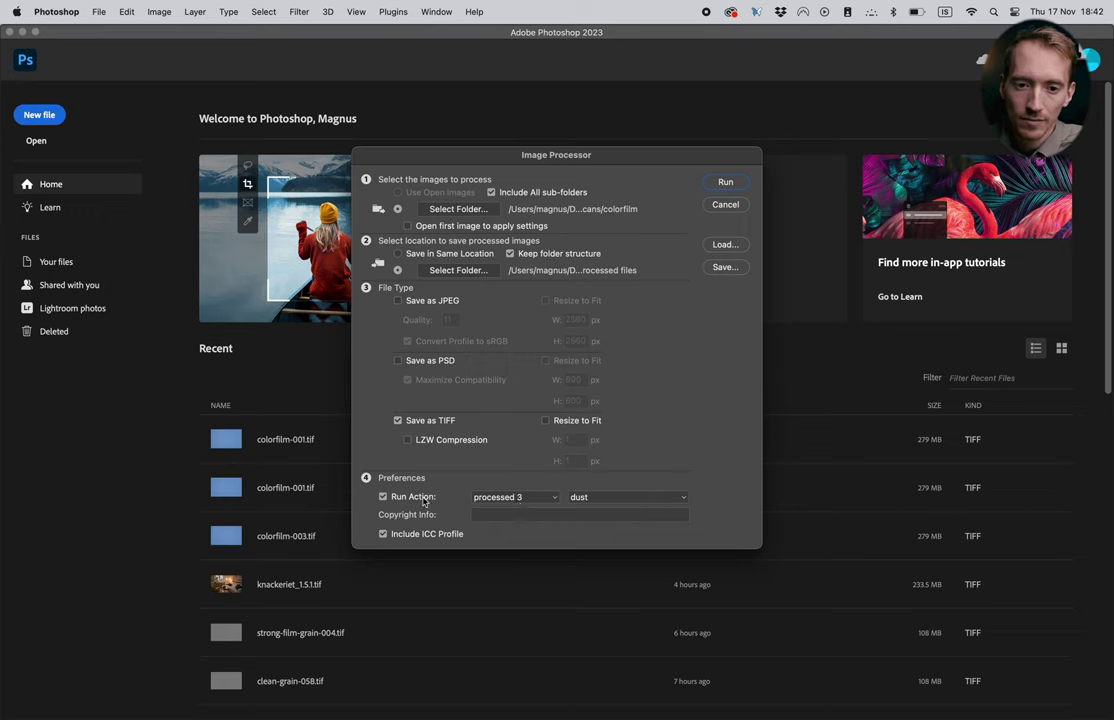
left_click(528, 498)
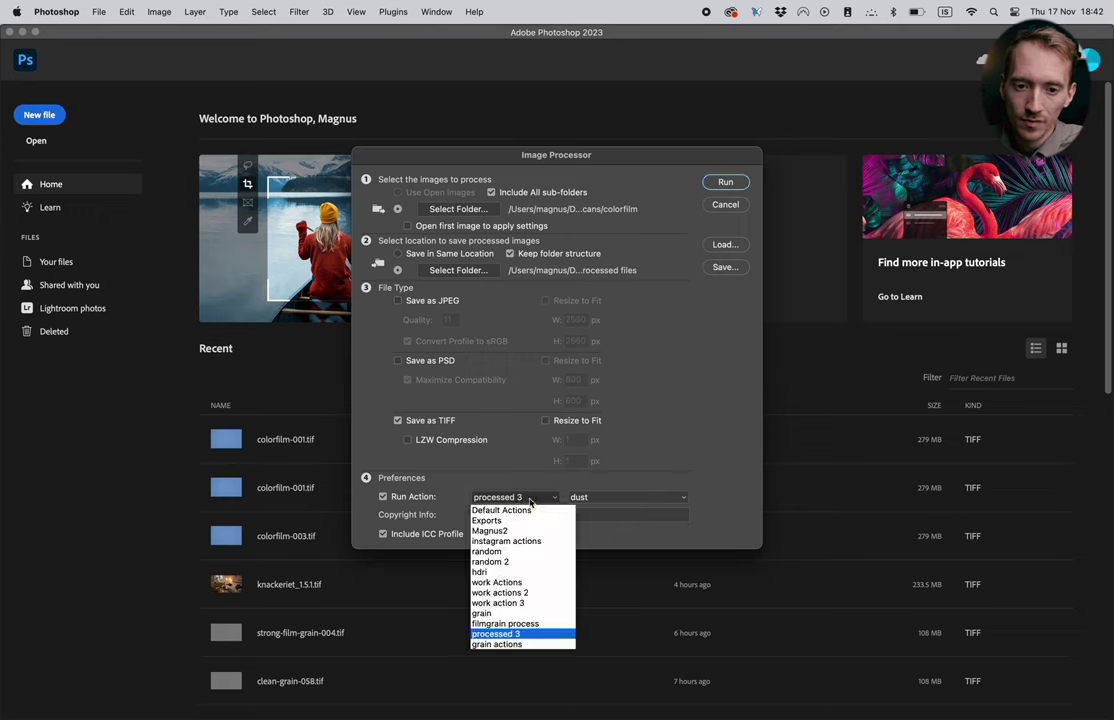
left_click(497, 644)
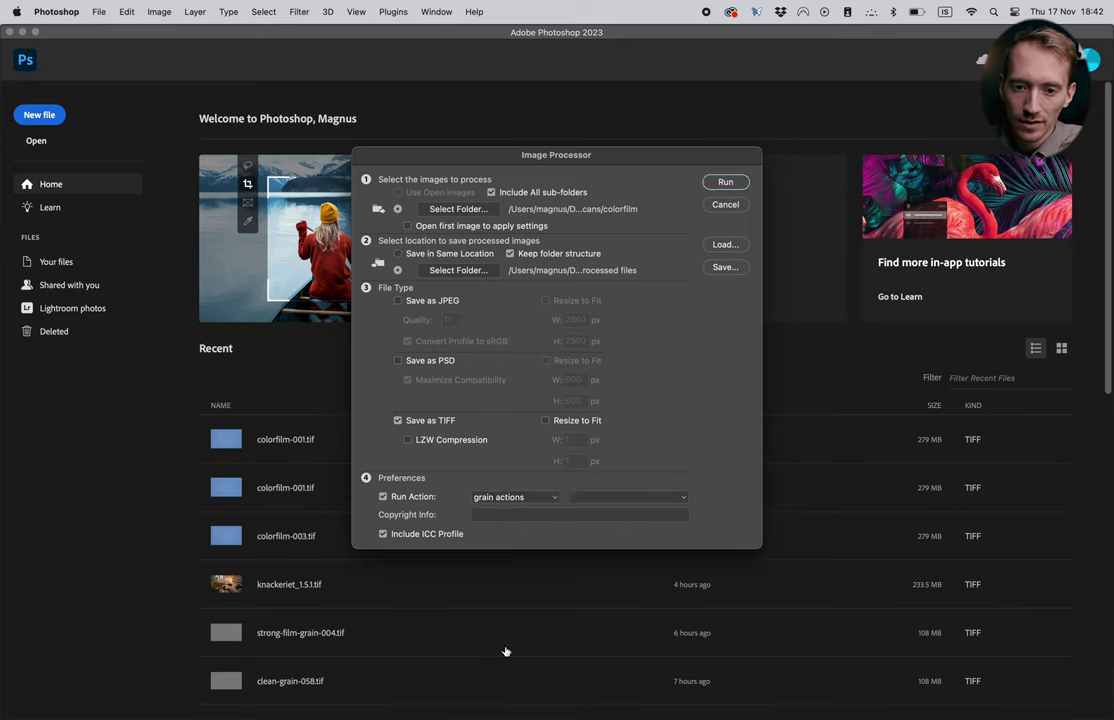
left_click(621, 511)
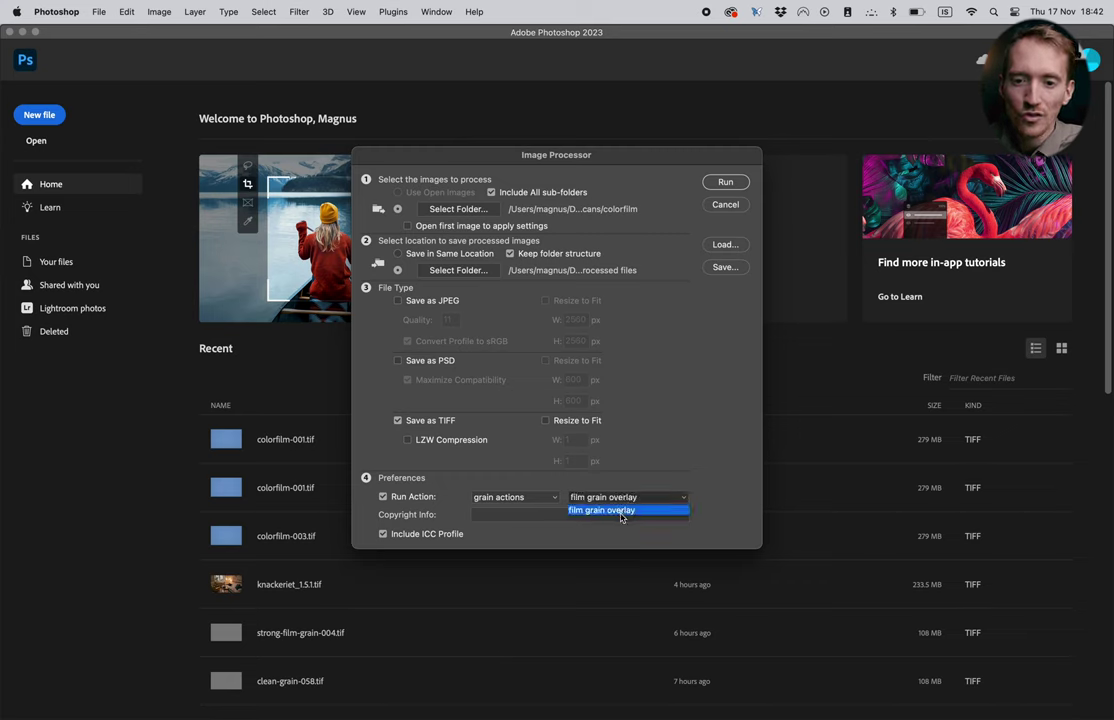
left_click(621, 513)
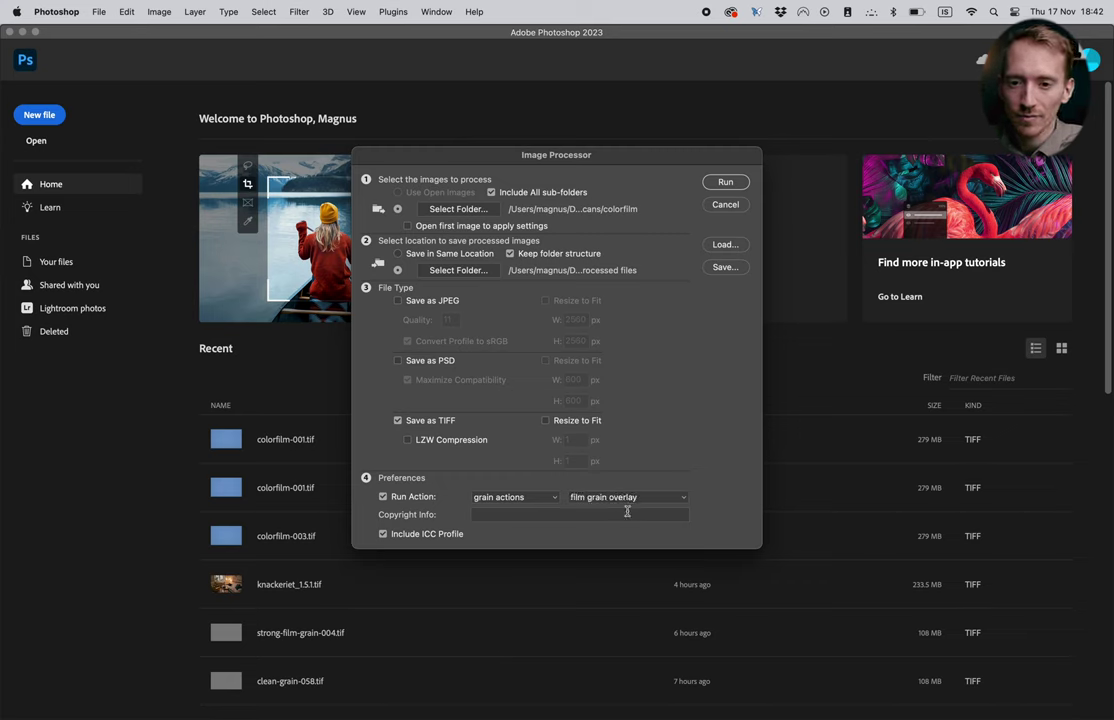
left_click(737, 184)
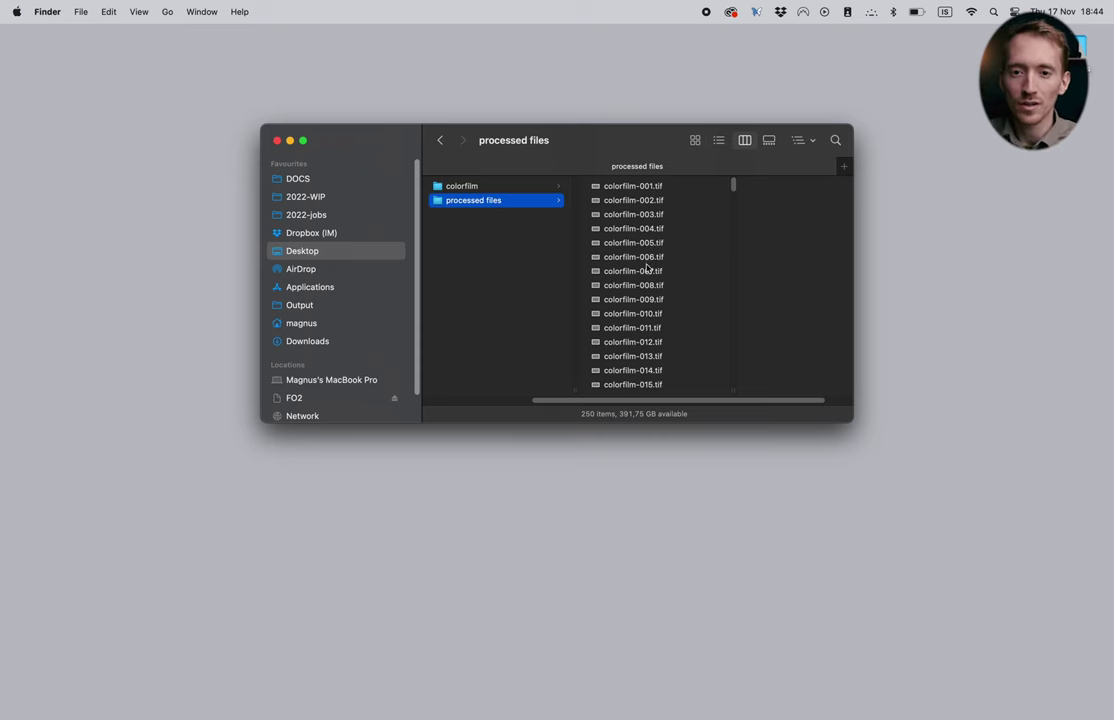
Quick Look colorfilm-021.tif and the two frames before it, then launch Premiere Pro.
scroll(644, 267, "down", 5)
left_click(641, 265)
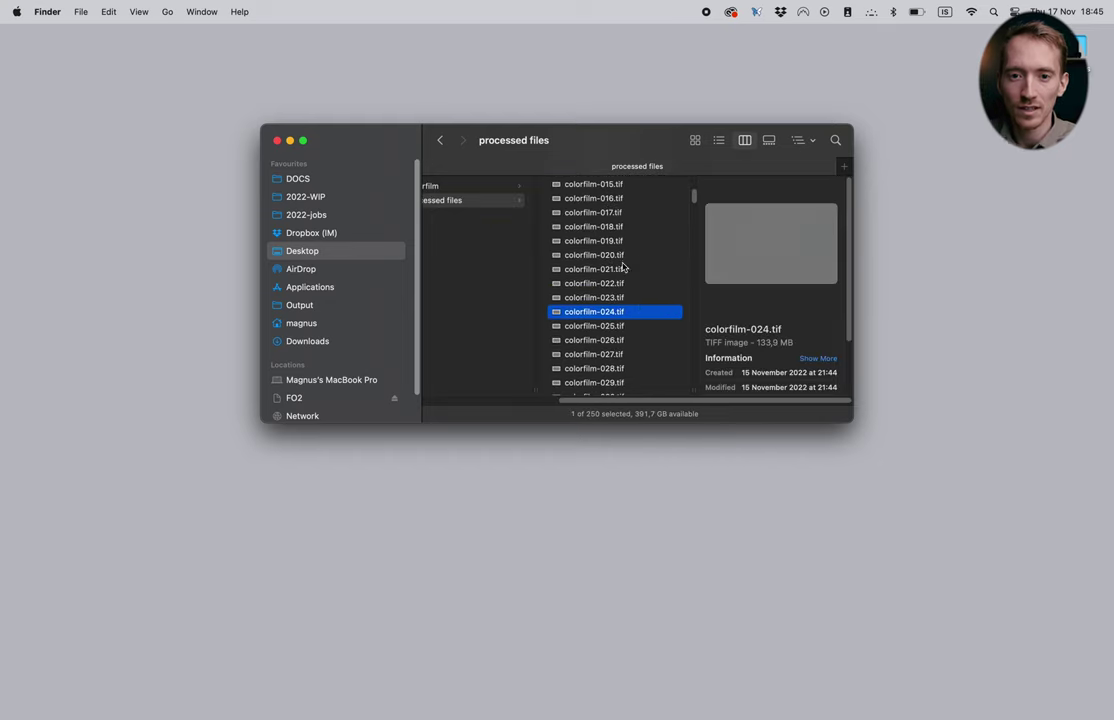
left_click(612, 269)
key("space")
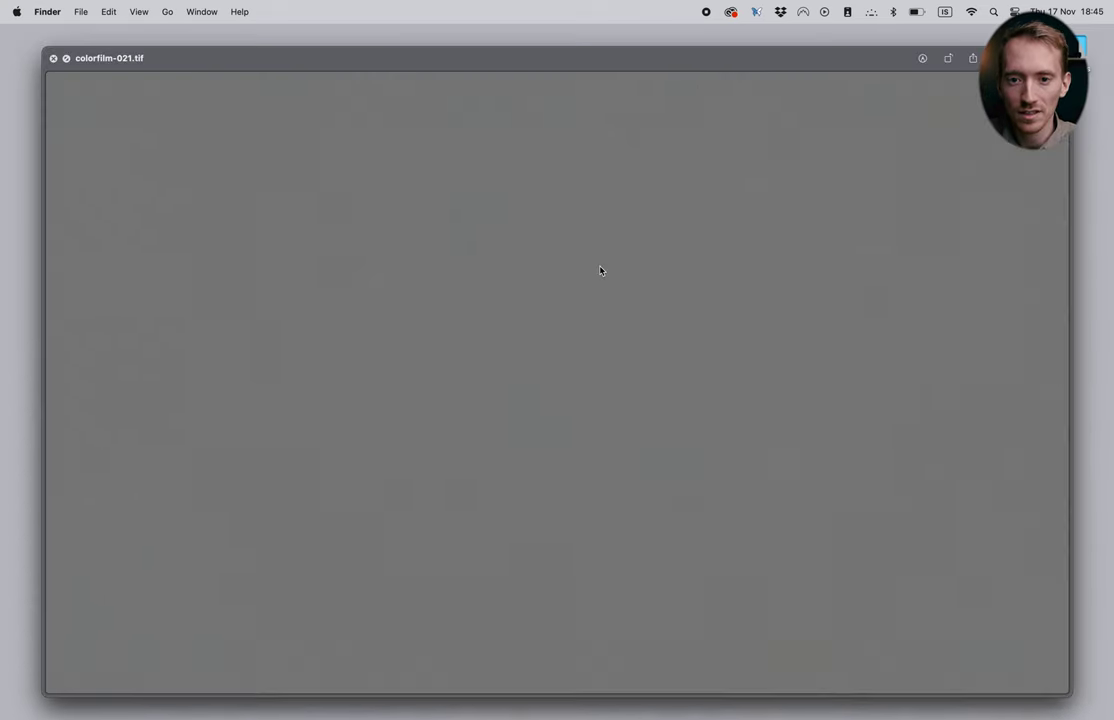
key("Up")
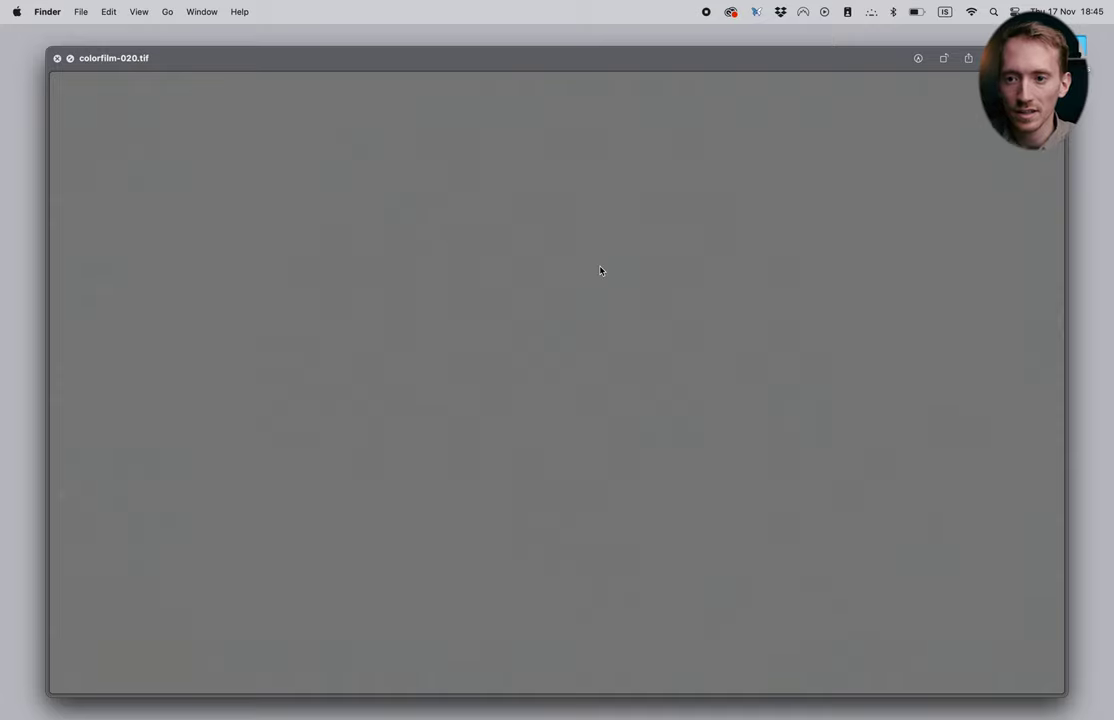
key("Up")
key("space")
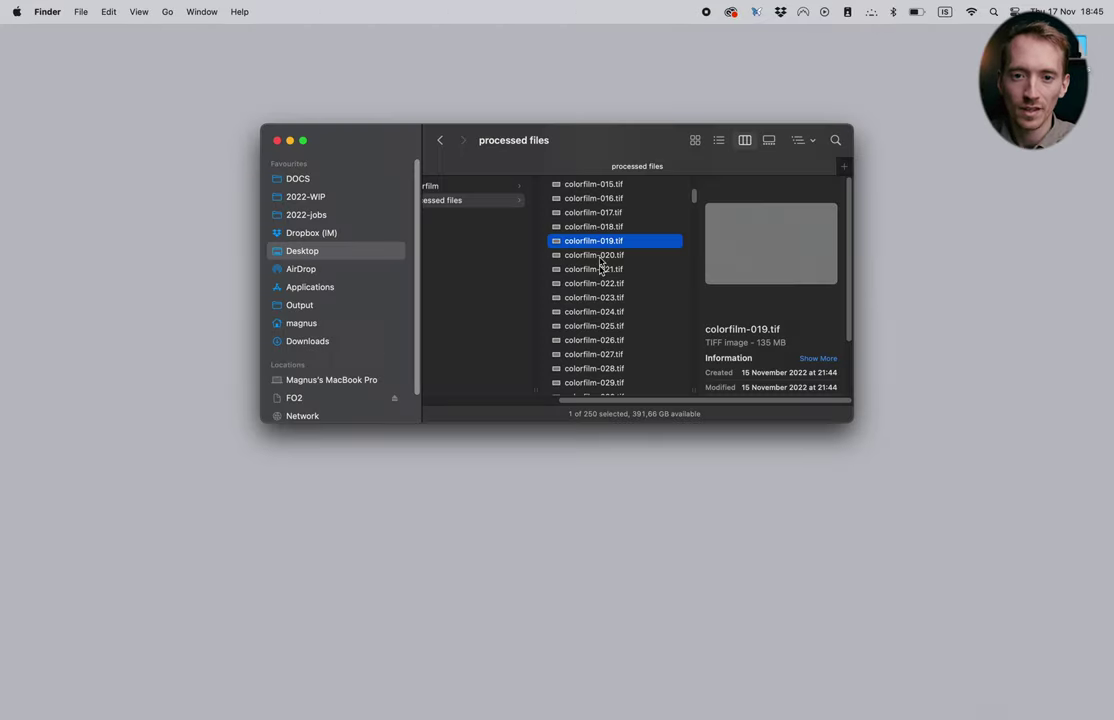
left_click(398, 685)
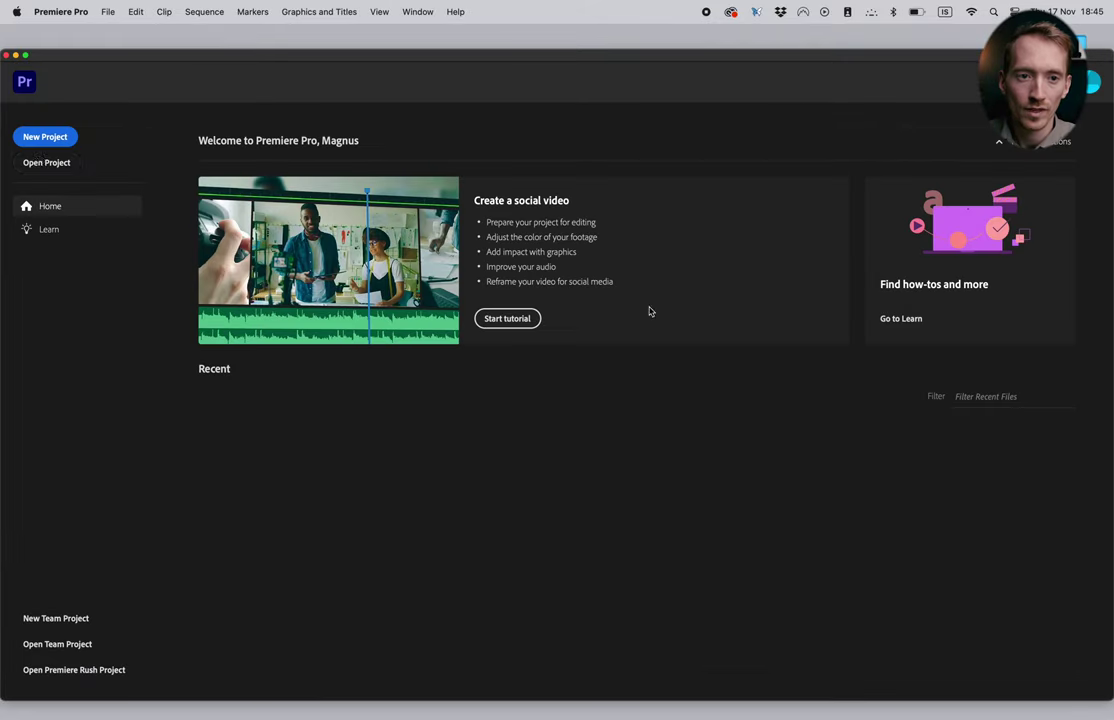
Create a new Premiere Pro project named 'grainscans' located in Desktop/filmscans.
left_click(45, 136)
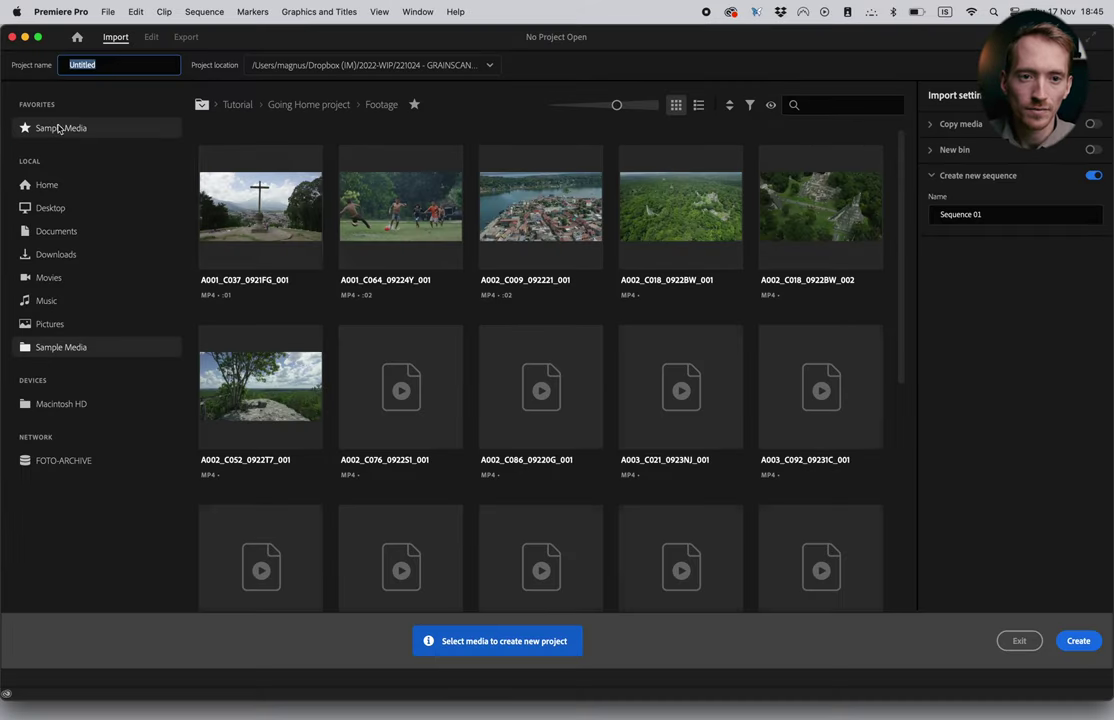
left_click(59, 128)
double_click(112, 70)
type("grainscans")
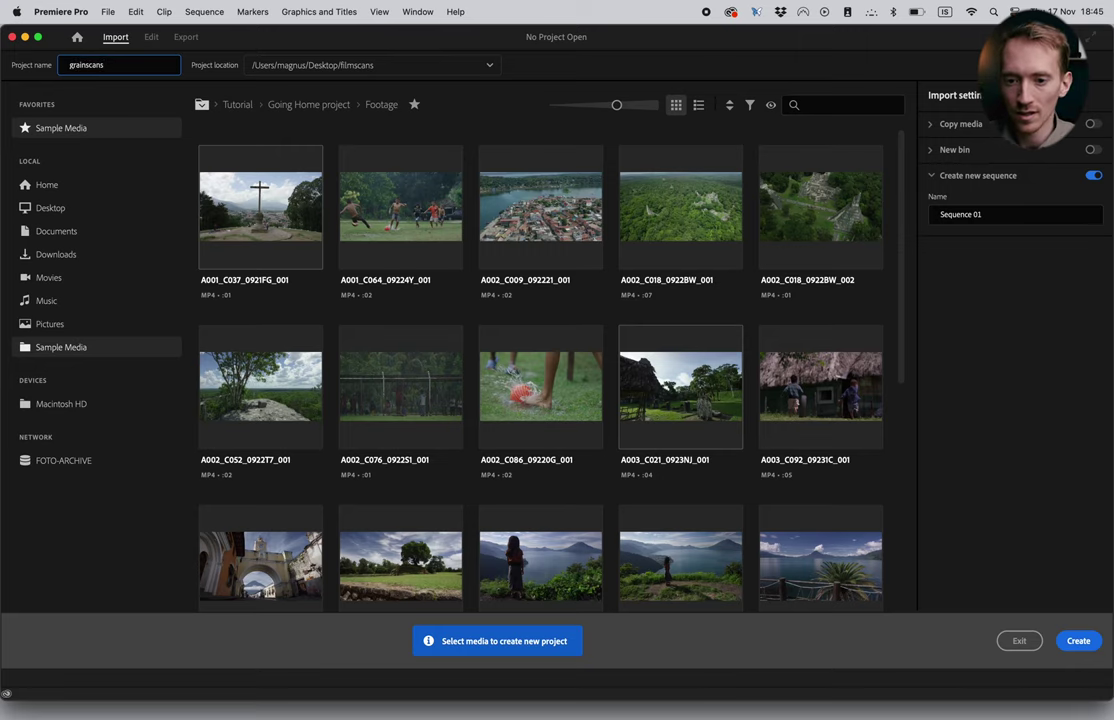
left_click(1088, 646)
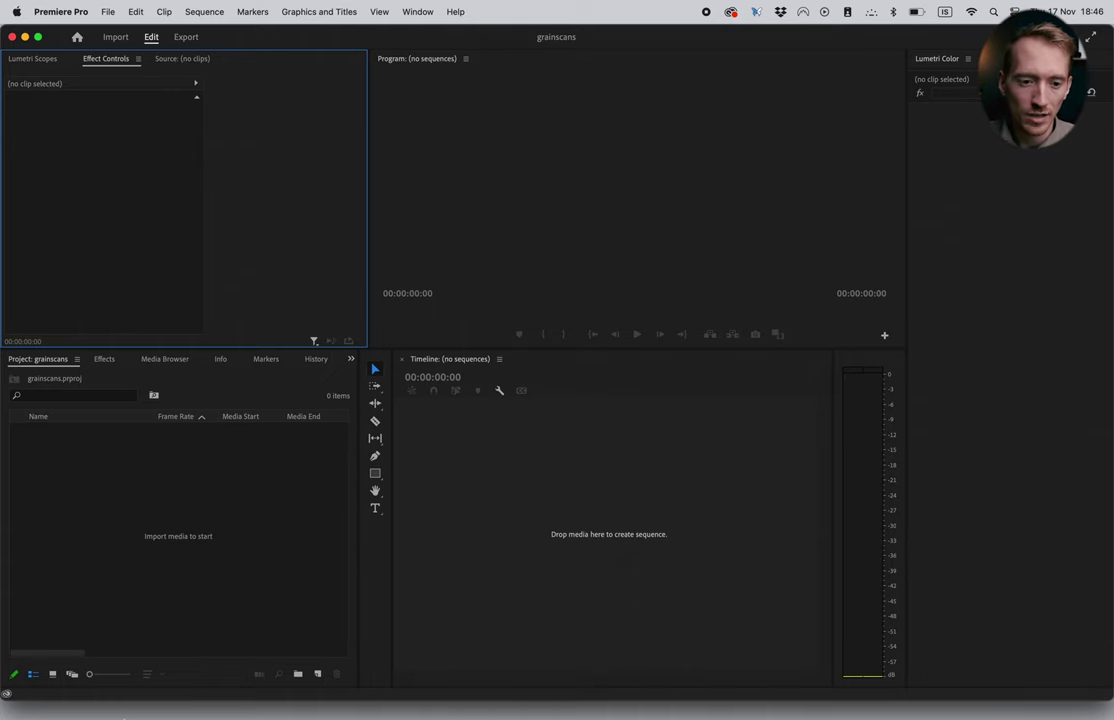
Drag the processed files folder from Finder into Premiere Pro's Project panel.
left_click(117, 686)
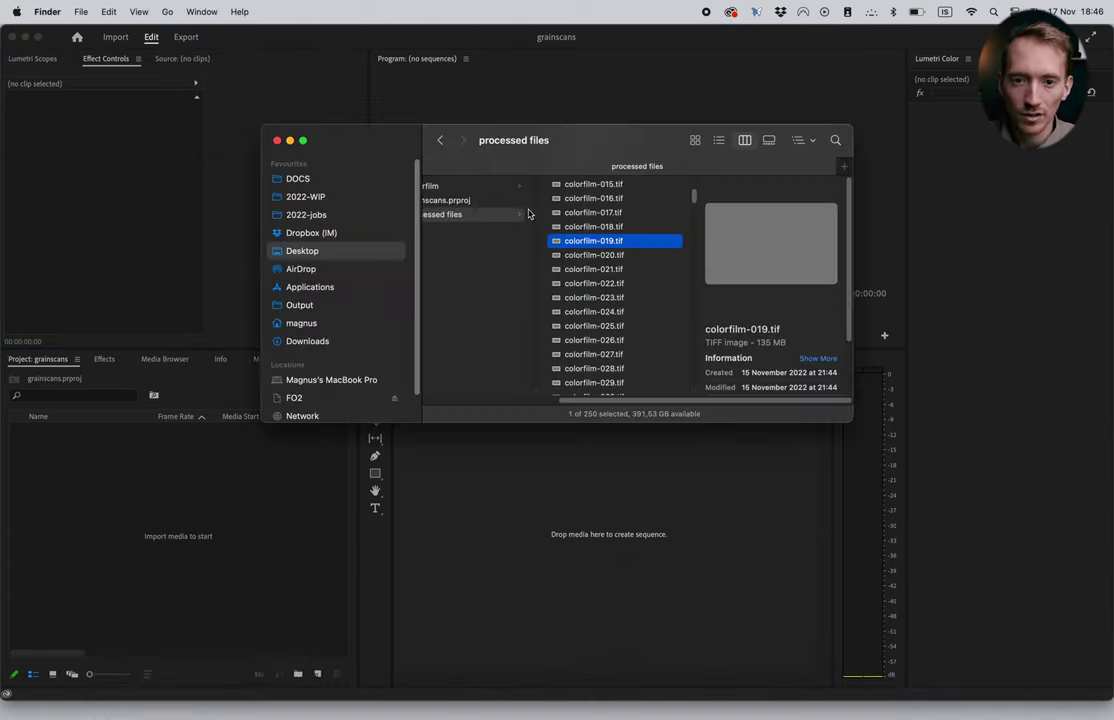
left_click(517, 228)
left_click(642, 219)
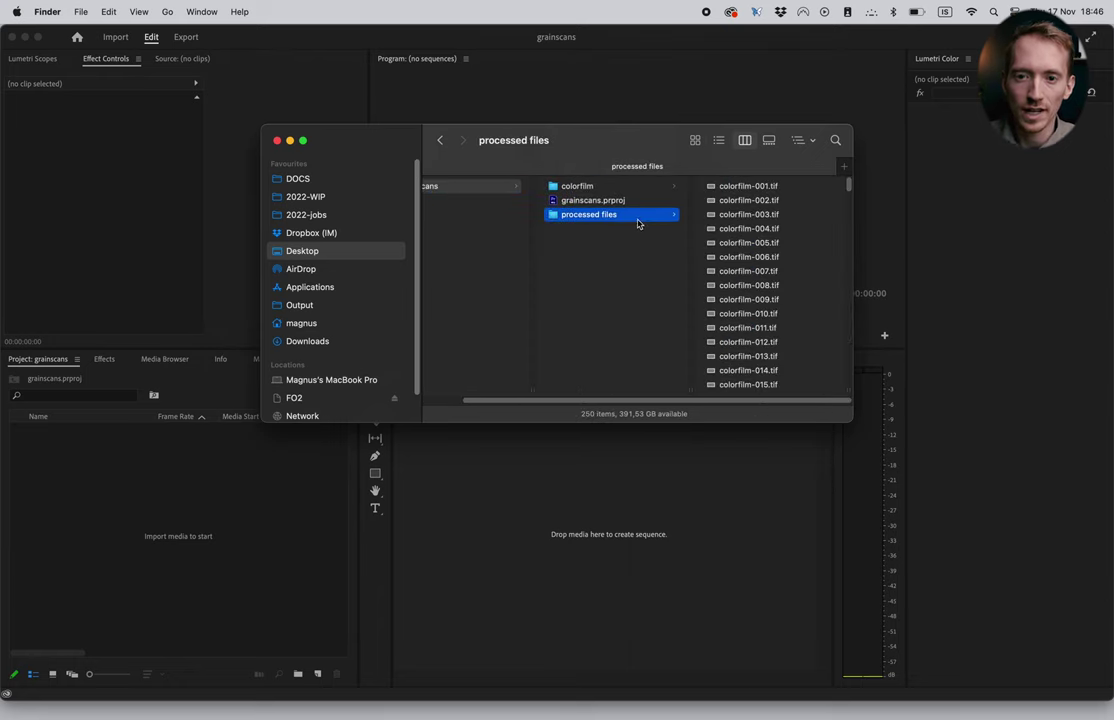
left_click_drag(585, 219, 197, 497)
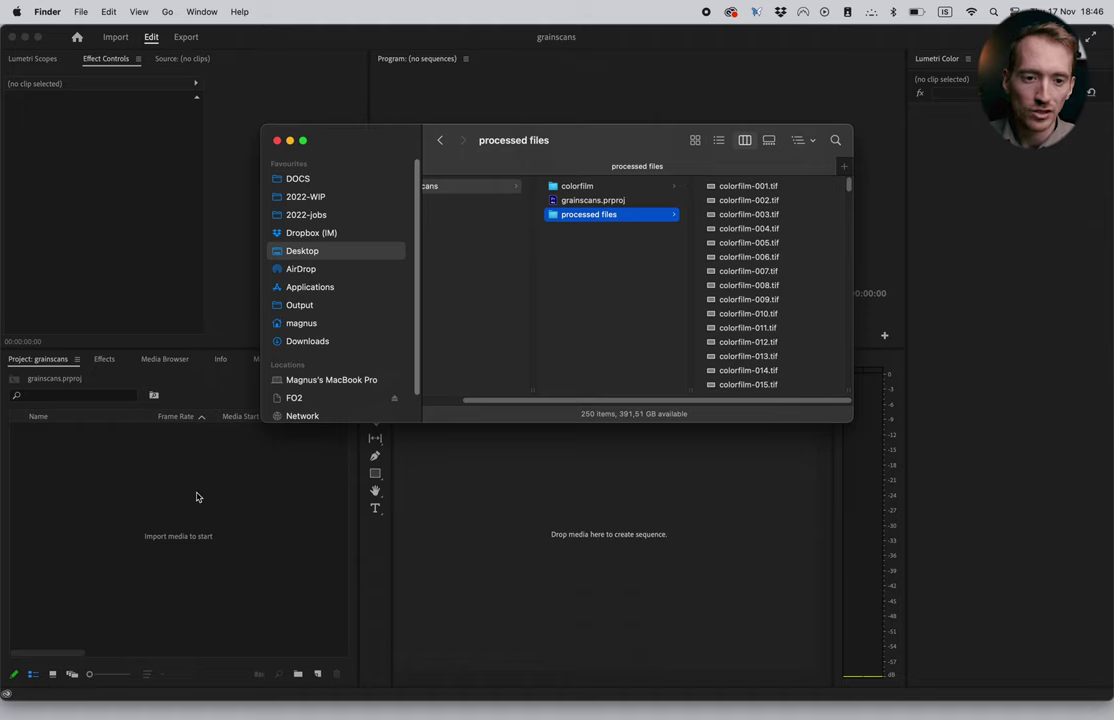
Expand the processed files bin, select all 250 colorfilm frames and open their context menu.
left_click(62, 430)
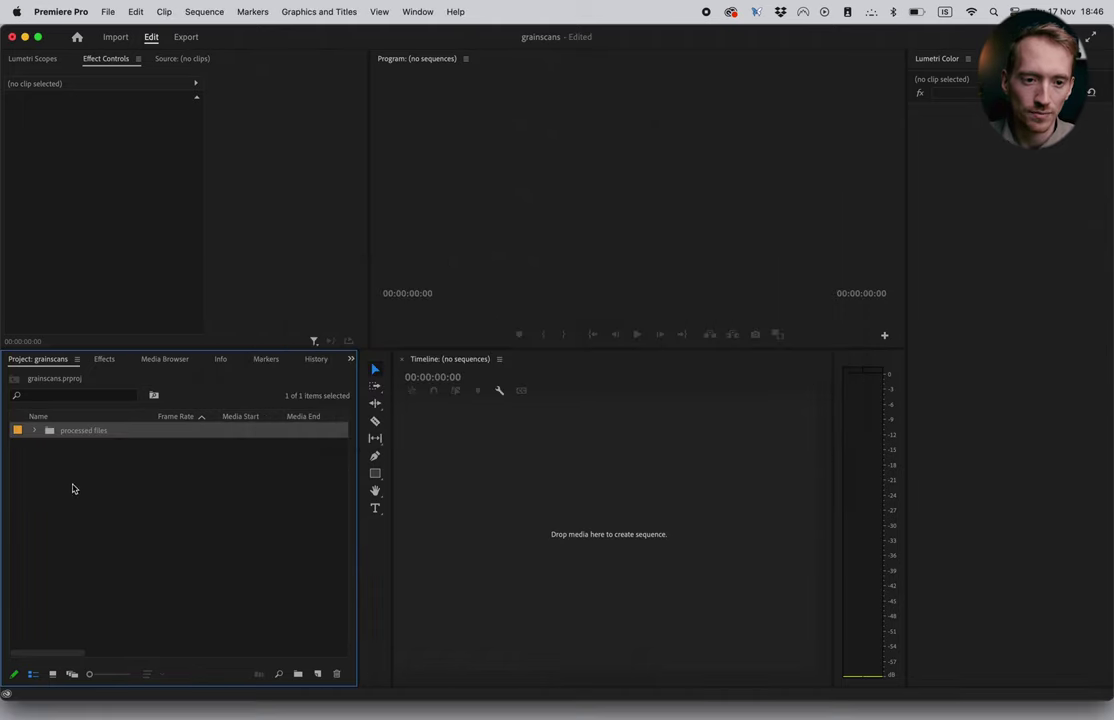
left_click(36, 432)
scroll(157, 537, "down", 20)
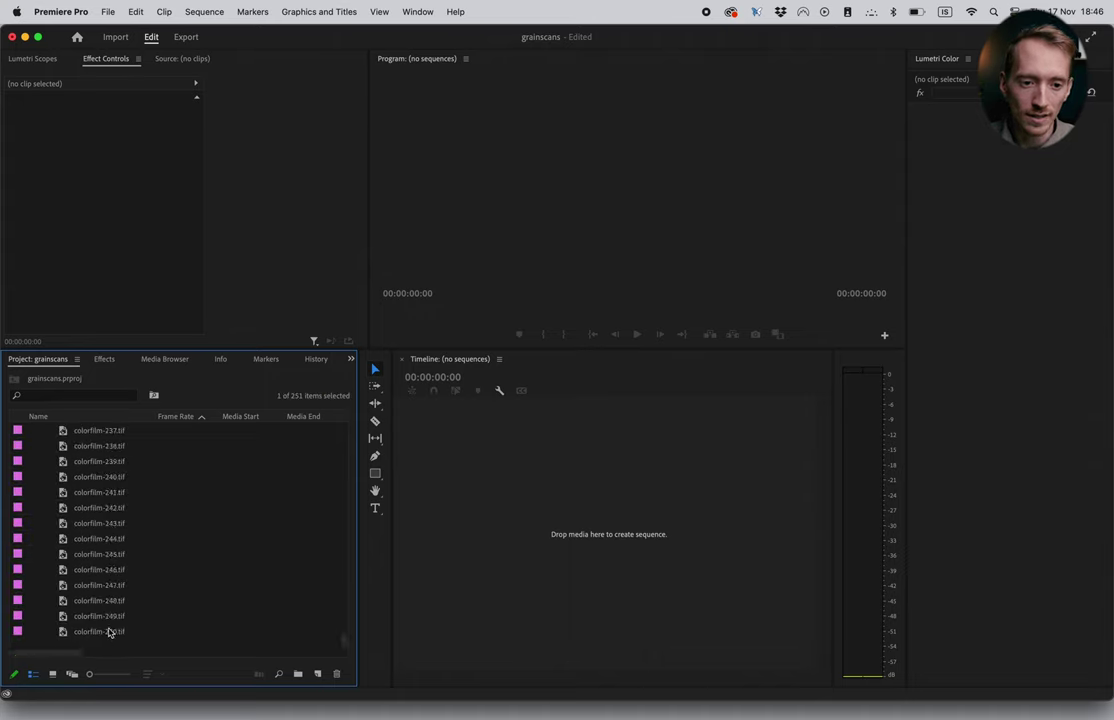
key("super+a")
right_click(88, 463)
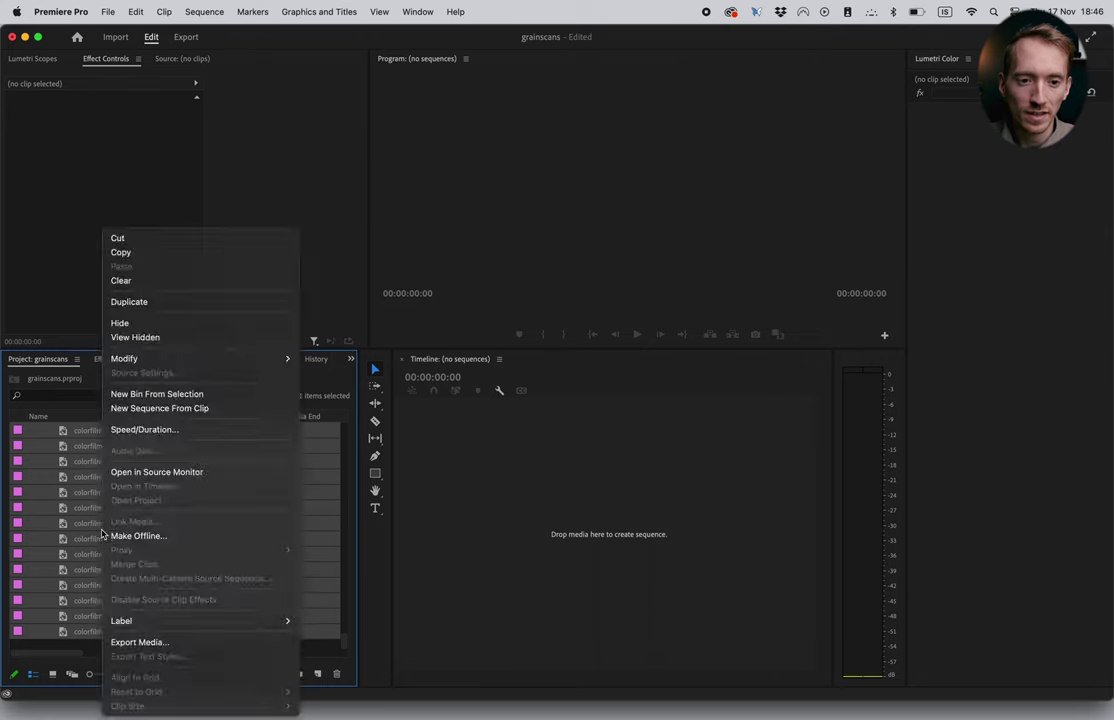
Set the Clip Speed/Duration of all selected colorfilm stills to 00:00:00:01.
left_click(158, 433)
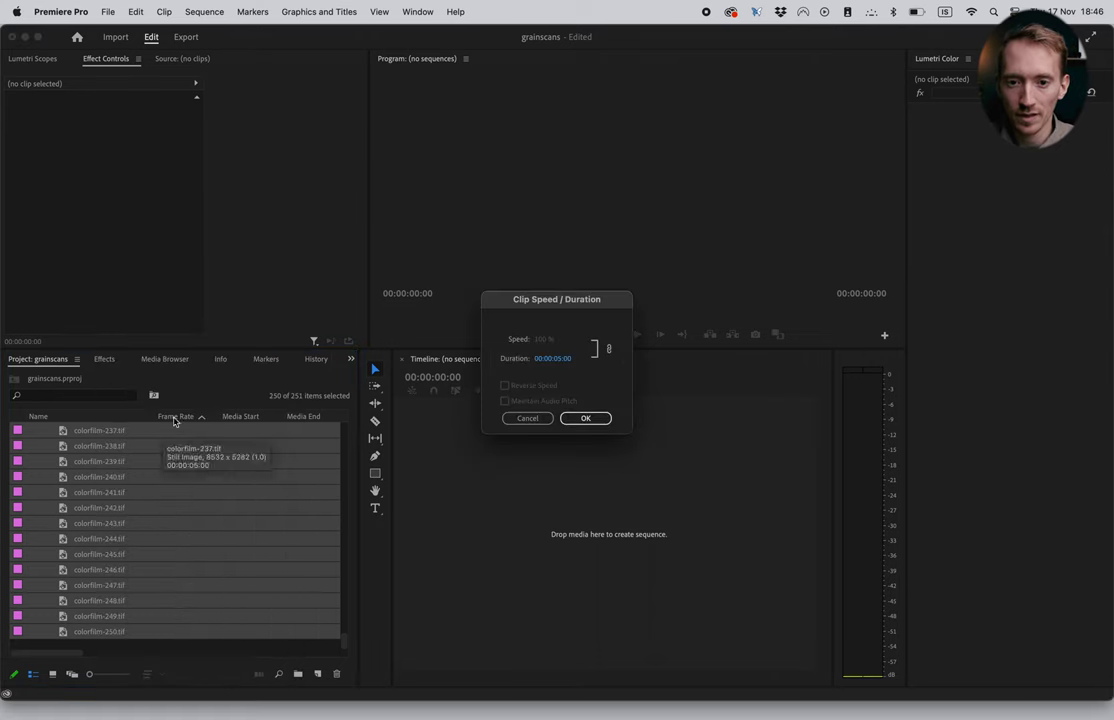
left_click(563, 358)
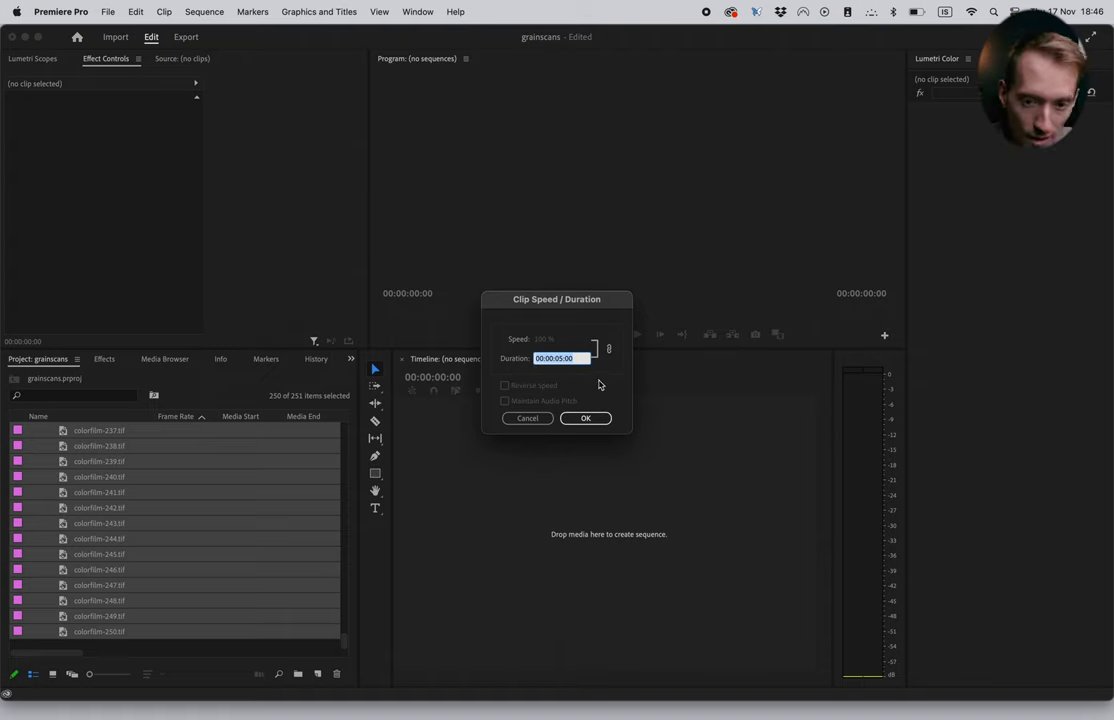
type("1")
key("Tab")
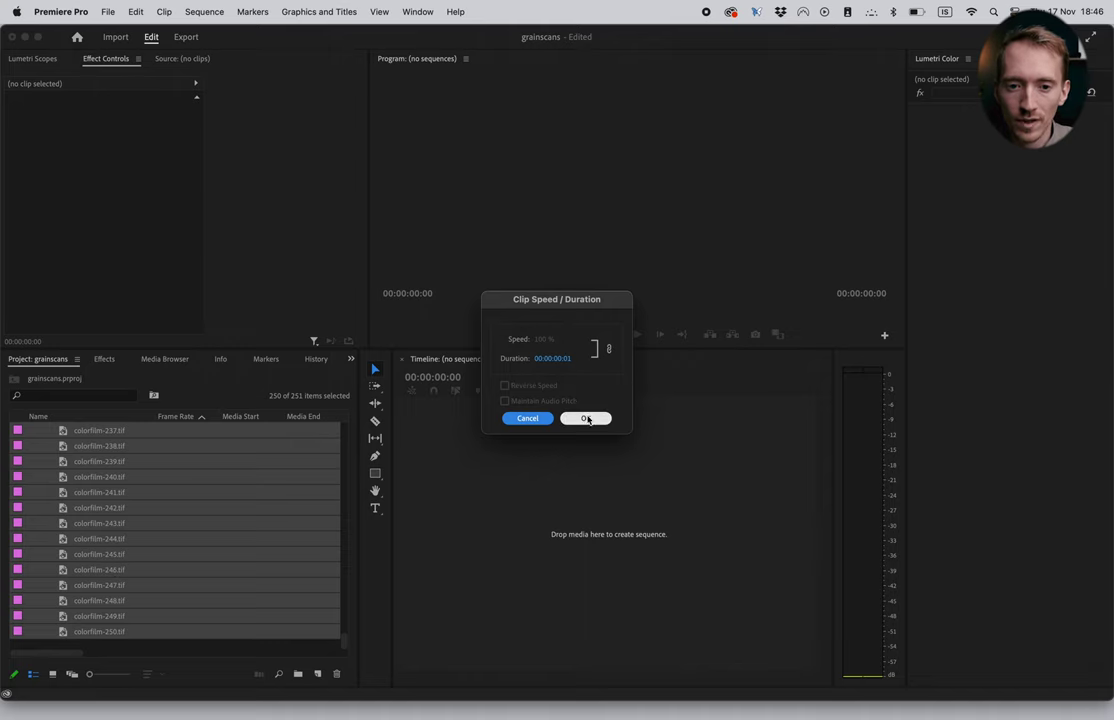
left_click(587, 418)
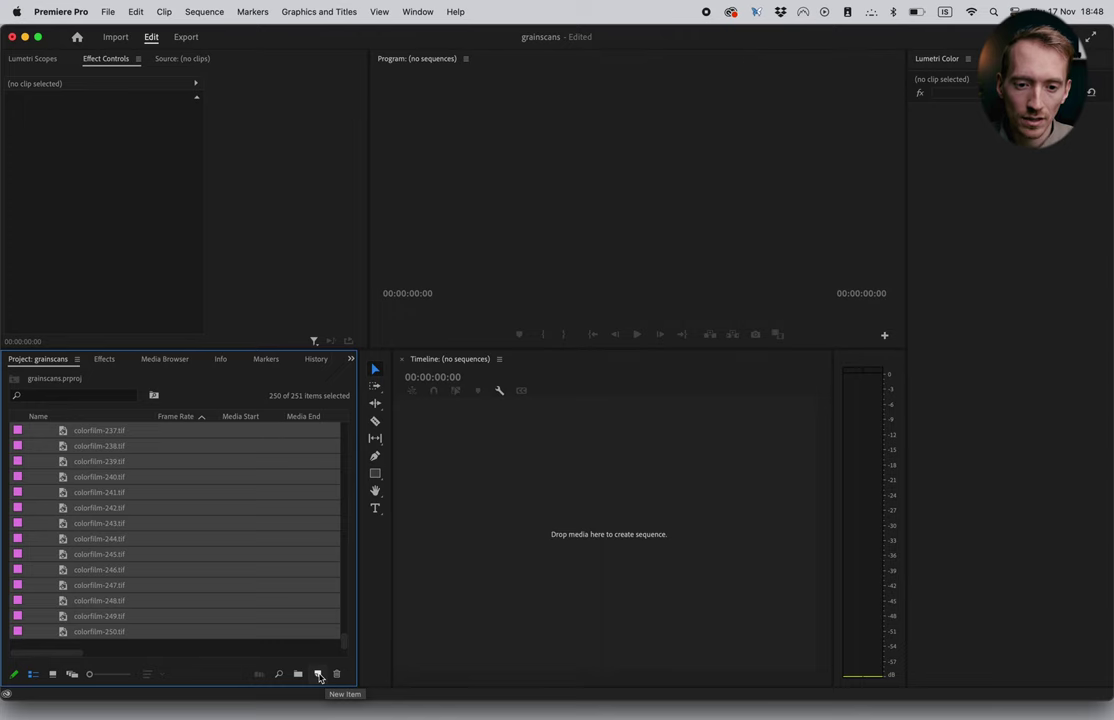
Start a new sequence and set its timebase to 25 fps.
left_click(319, 677)
left_click(351, 548)
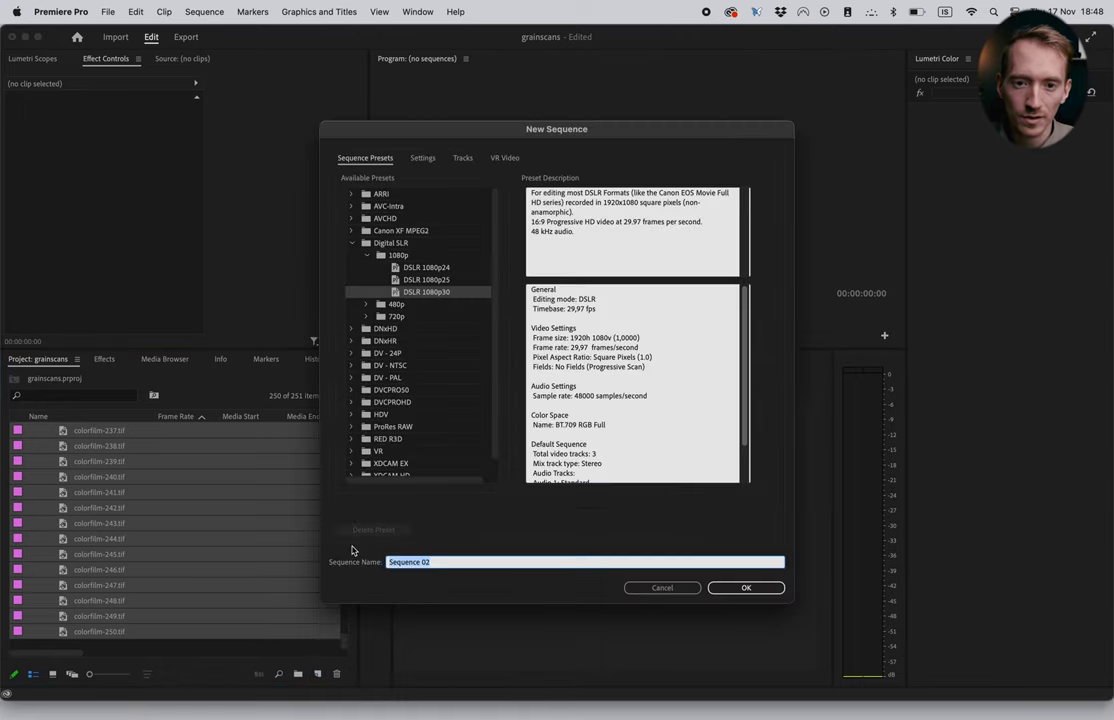
left_click(424, 158)
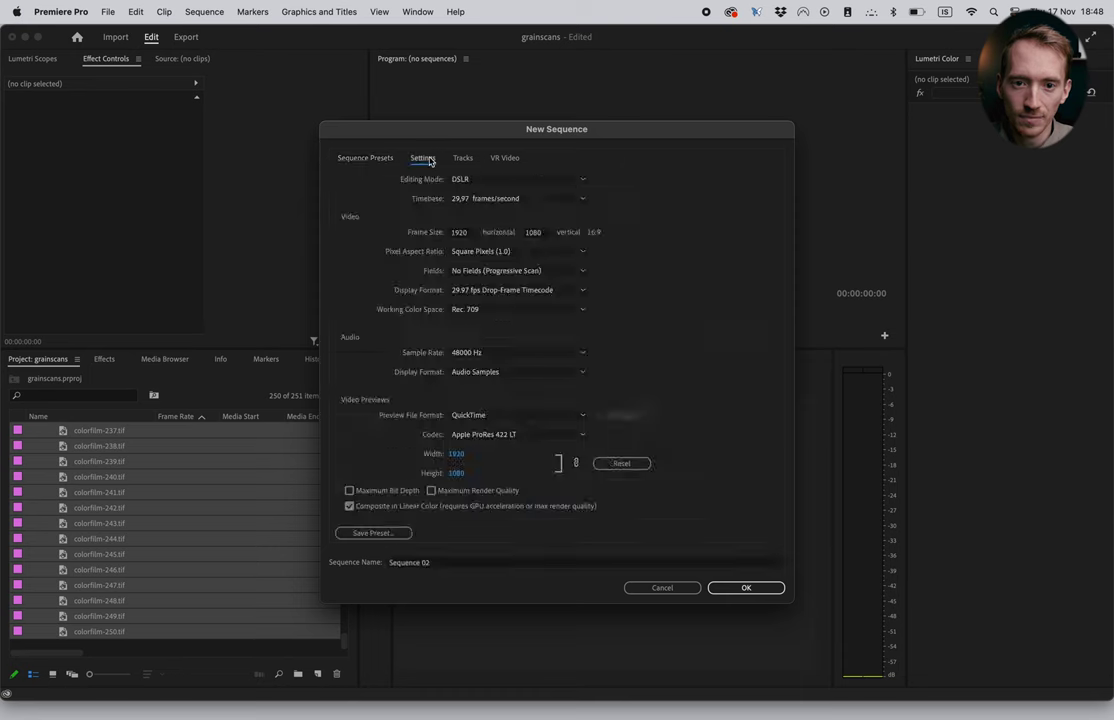
left_click(466, 198)
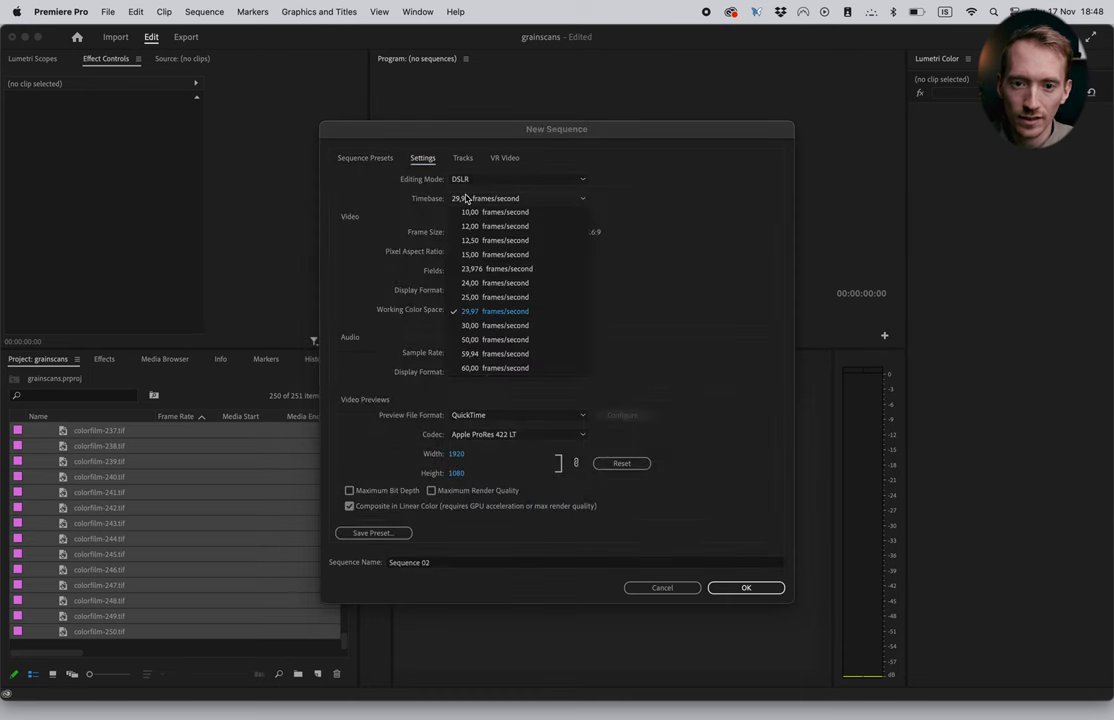
left_click(491, 298)
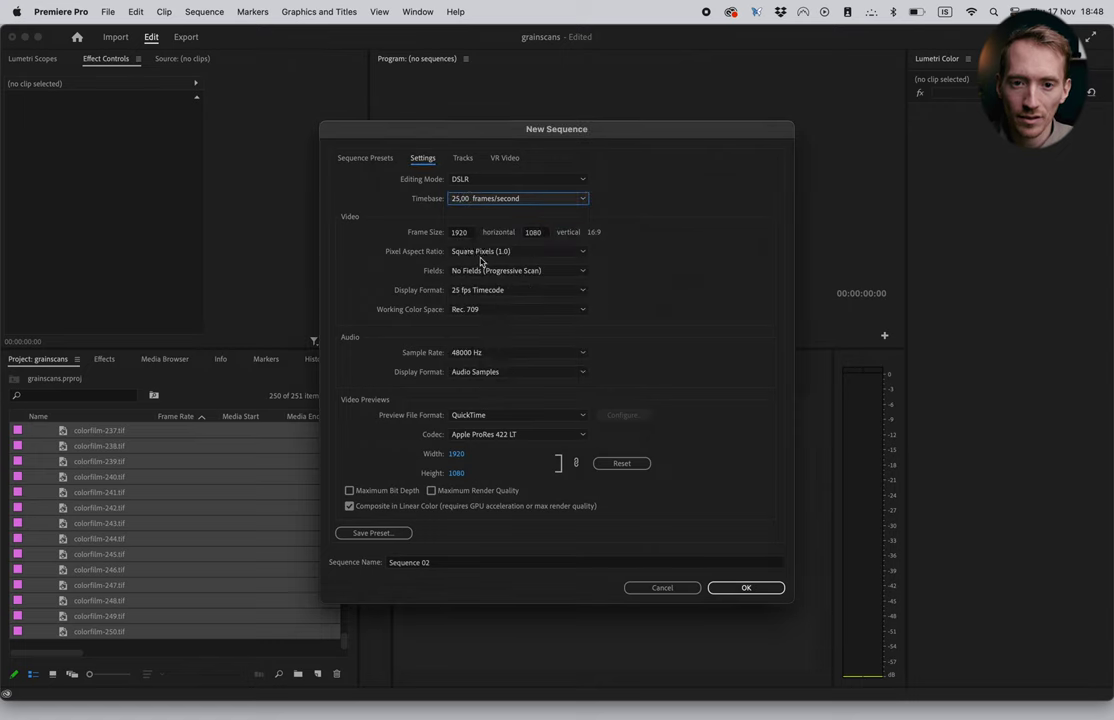
Set the sequence frame size to 3840 × 2160.
left_click(460, 233)
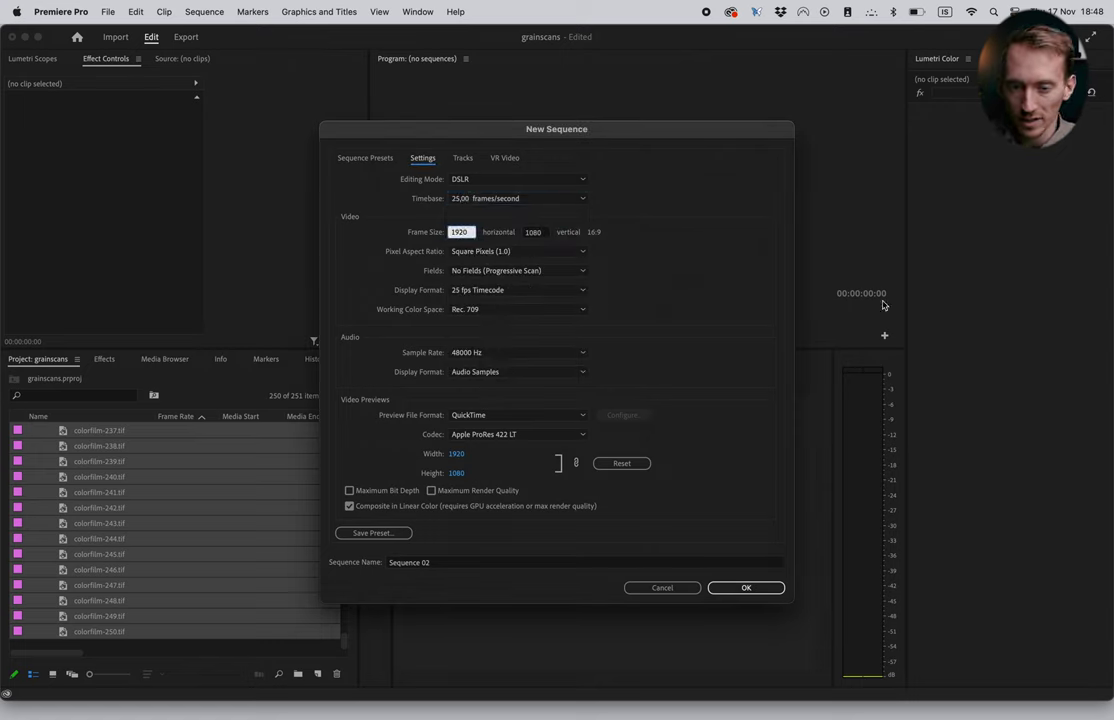
type("38")
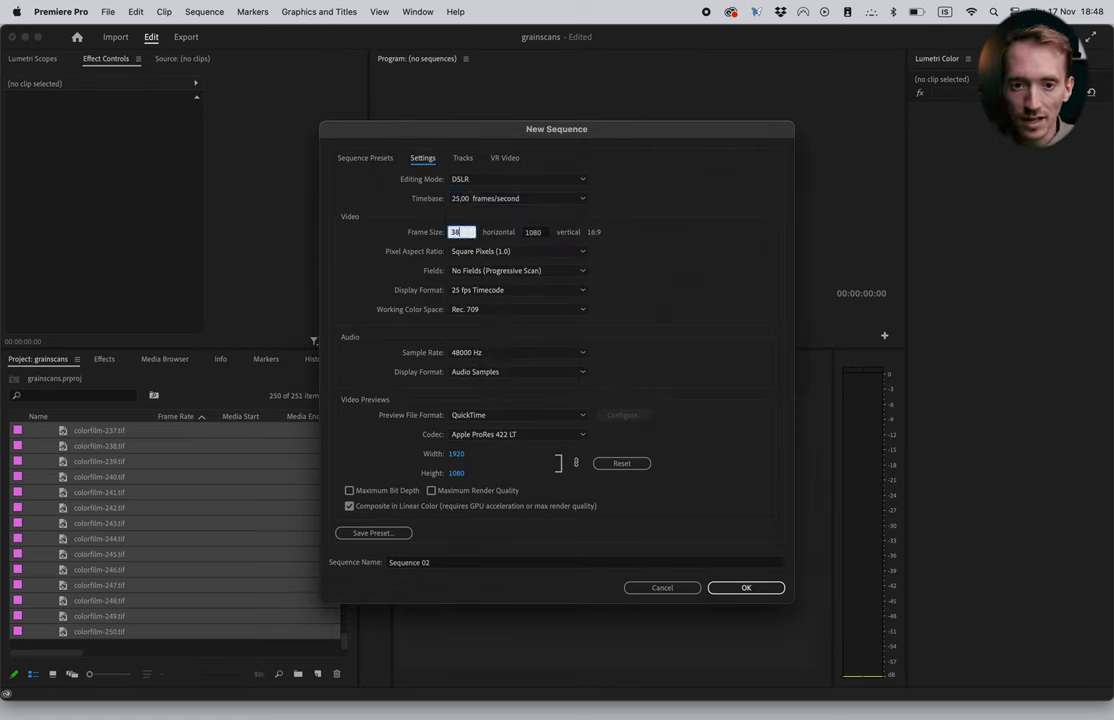
type("40")
key("Tab")
type("2")
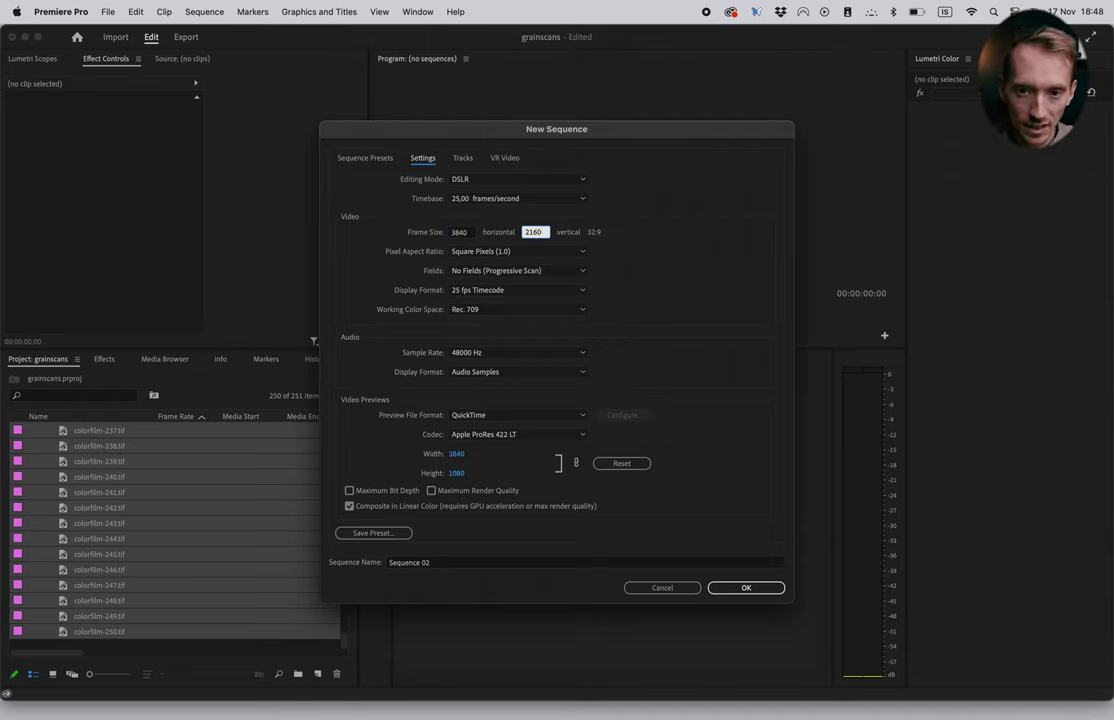
key("Tab")
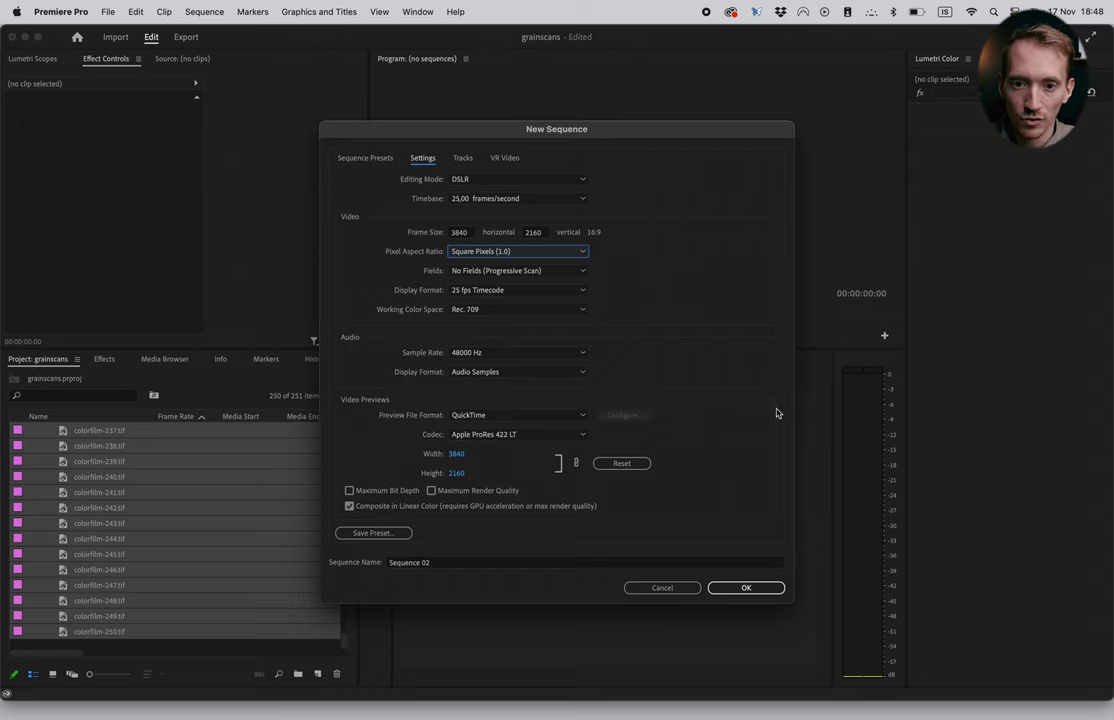
left_click(750, 588)
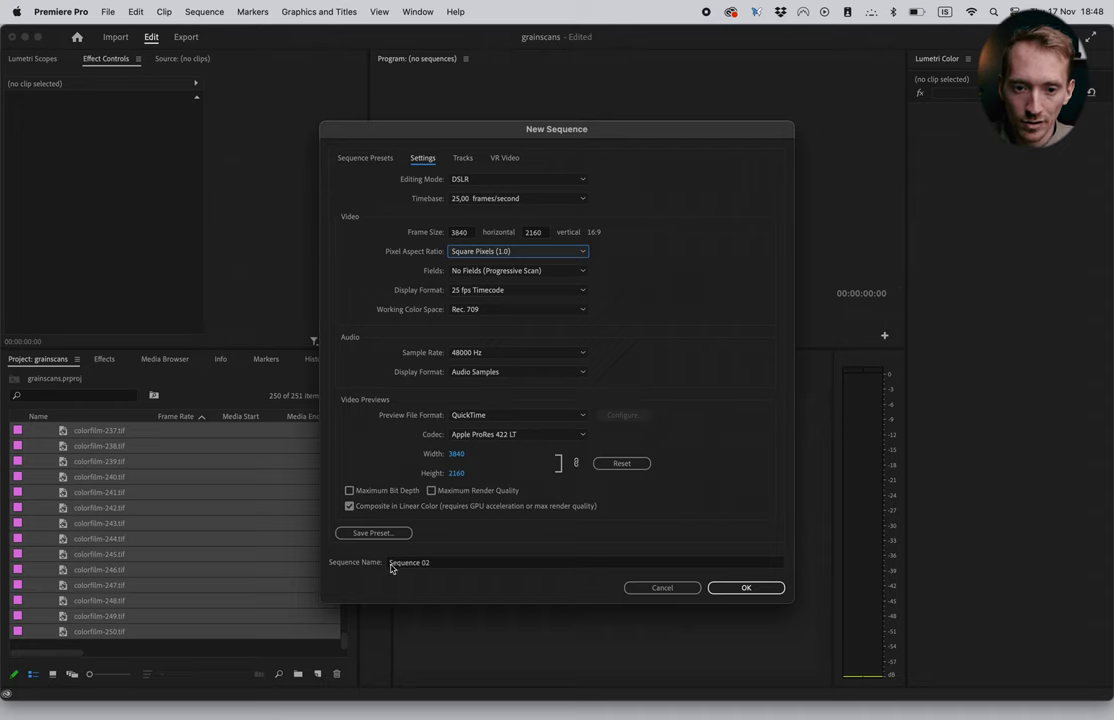
Name the sequence 4k-clean-grain and create it.
left_click(427, 566)
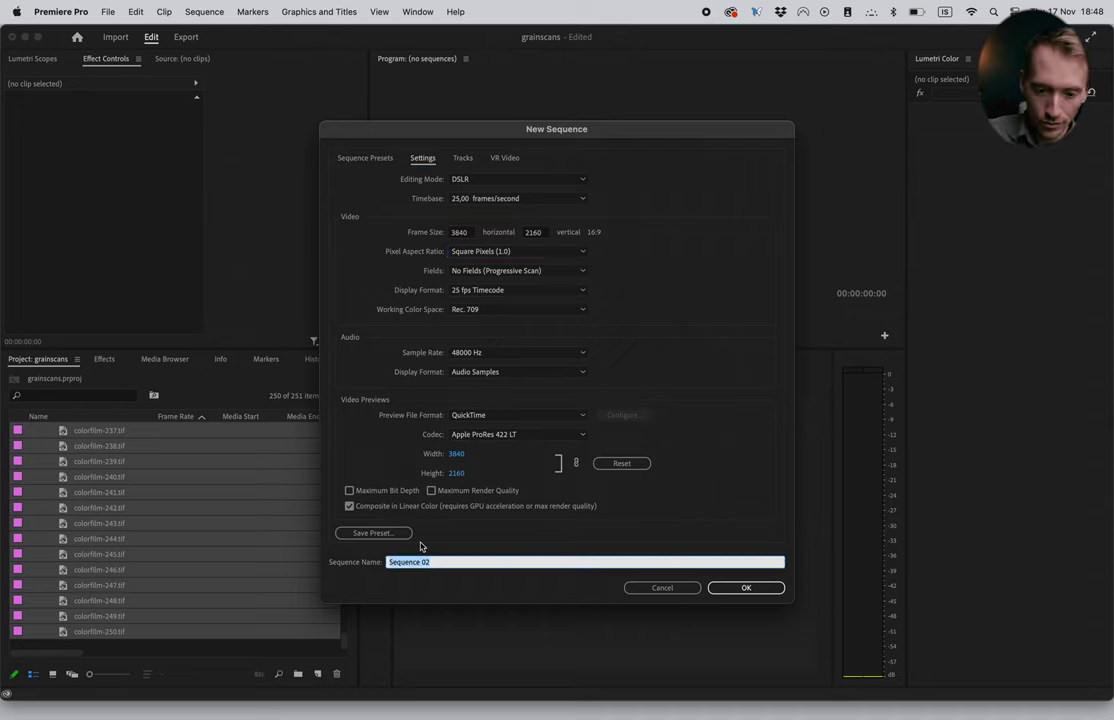
type("4k-clea")
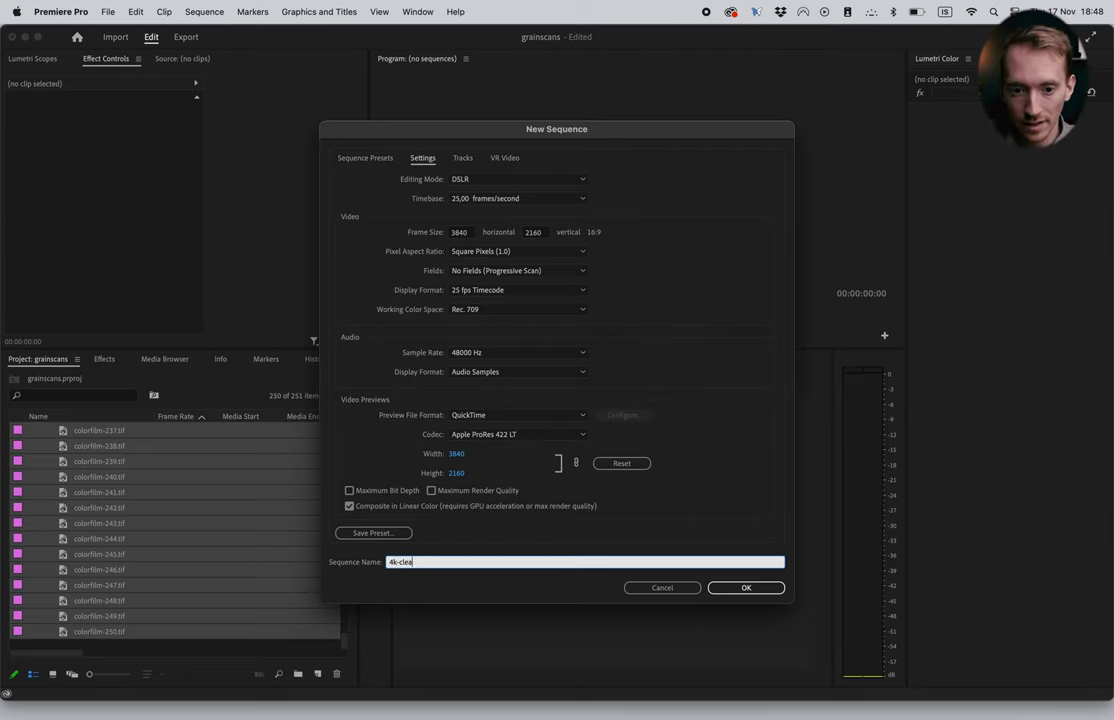
type("n-gra")
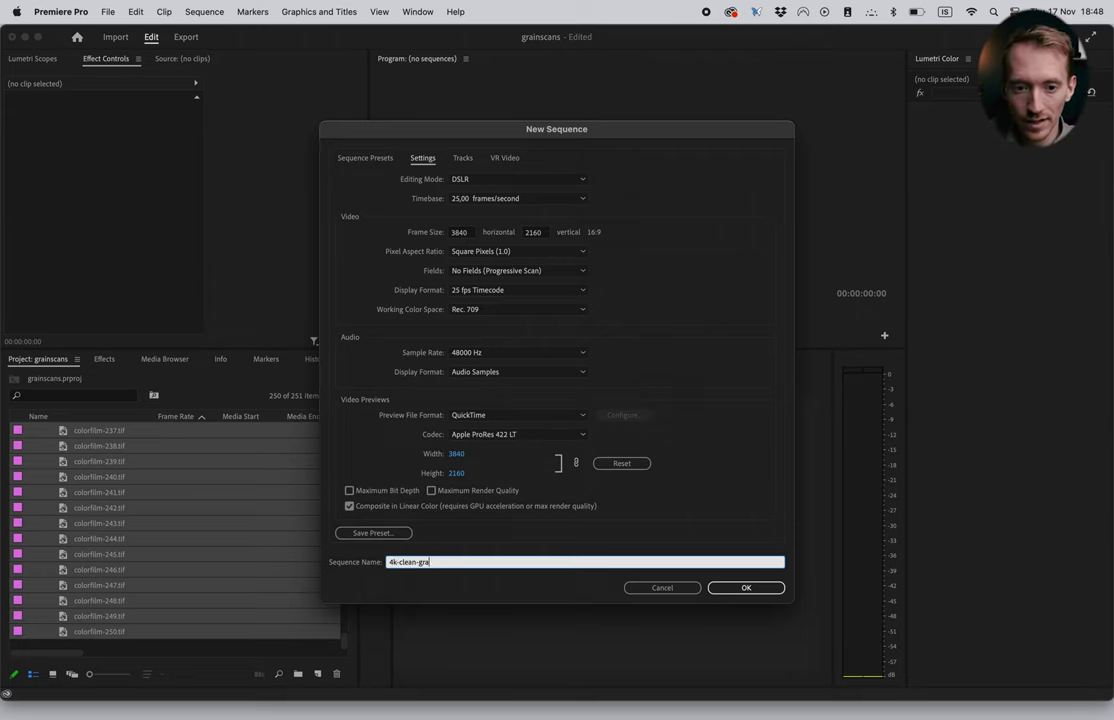
type("in")
key("Return")
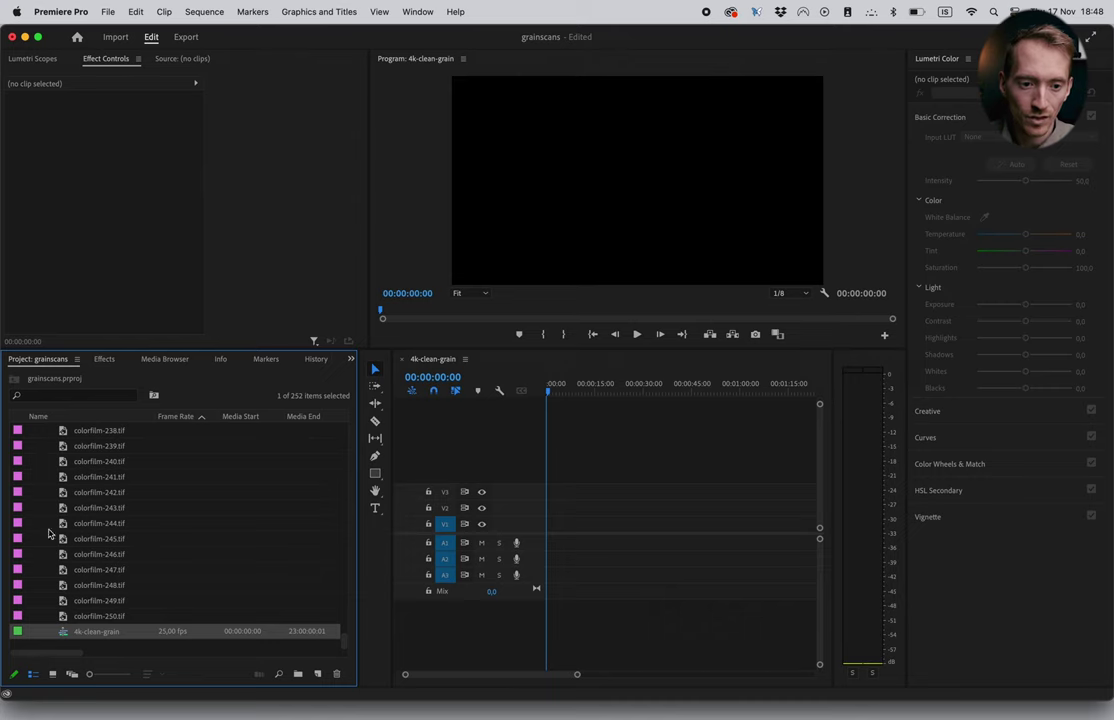
Select colorfilm-001 through colorfilm-250 and drag them onto the V1 track.
scroll(57, 480, "up", 20)
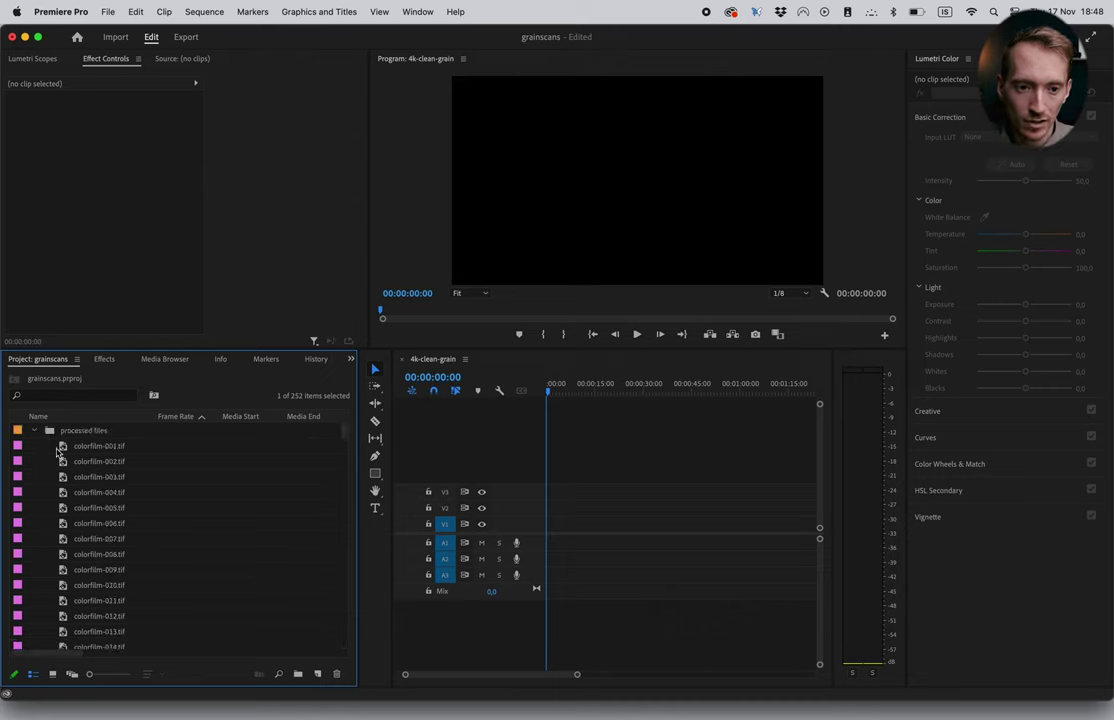
left_click(70, 447)
scroll(133, 551, "down", 15)
scroll(133, 551, "down", 8)
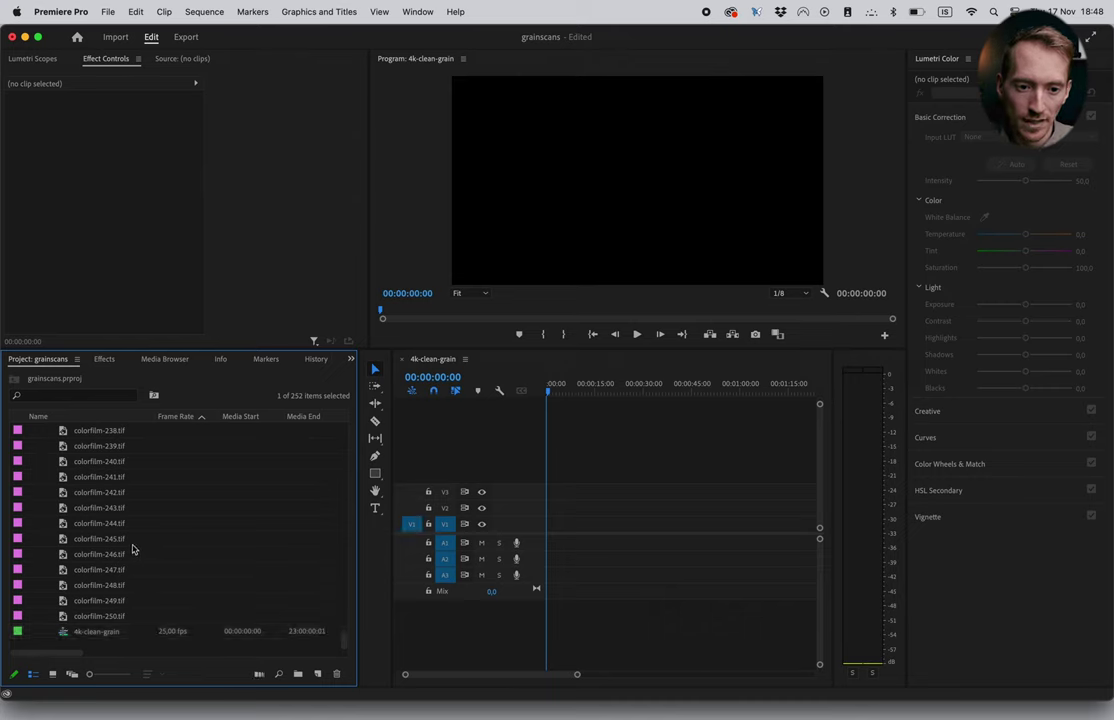
left_click(75, 616, "shift")
left_click_drag(62, 605, 525, 524)
Play the sequence, set the Program monitor to 200% and step back to the first frame.
key("space")
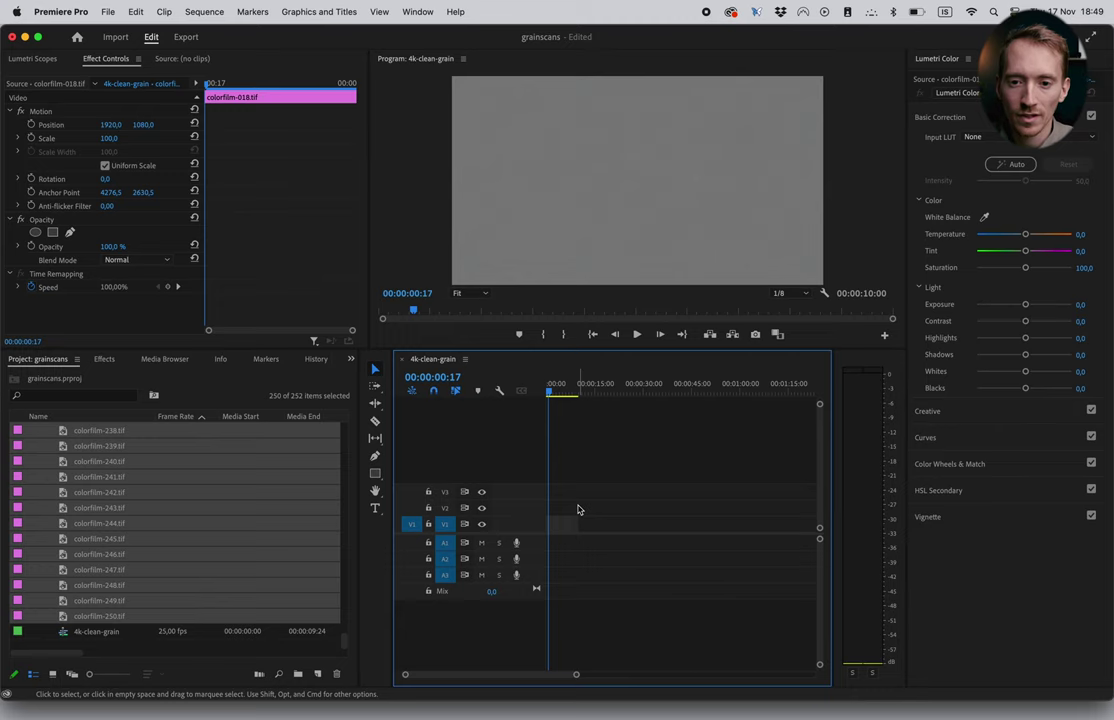
left_click_drag(576, 674, 497, 676)
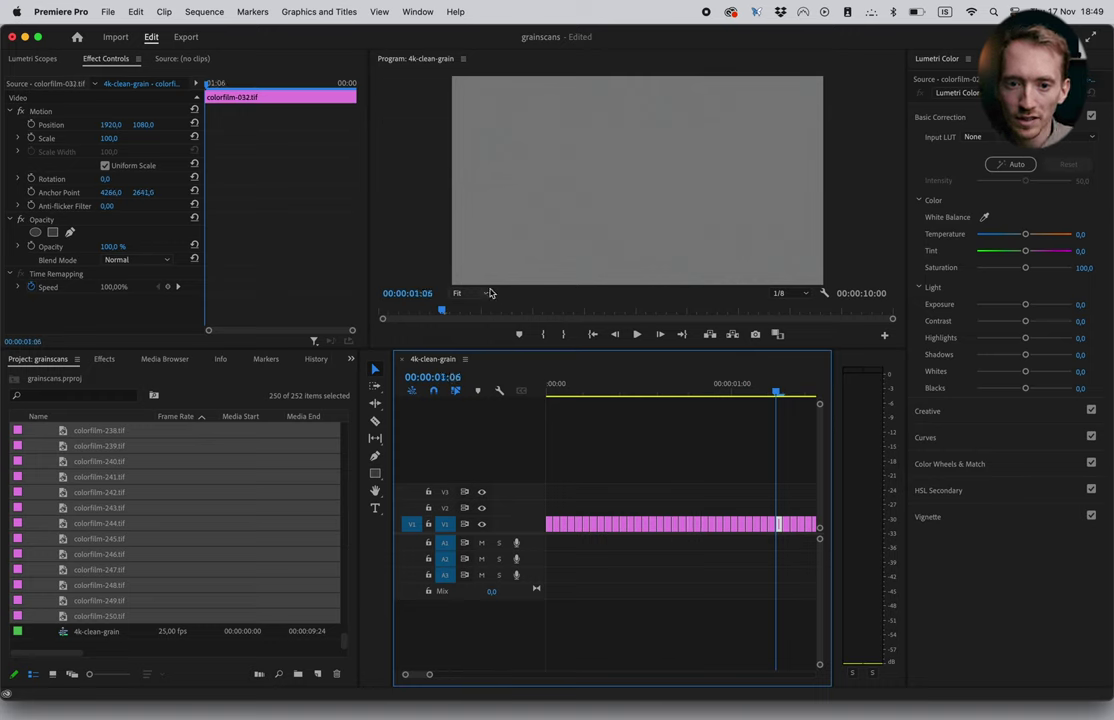
left_click(485, 295)
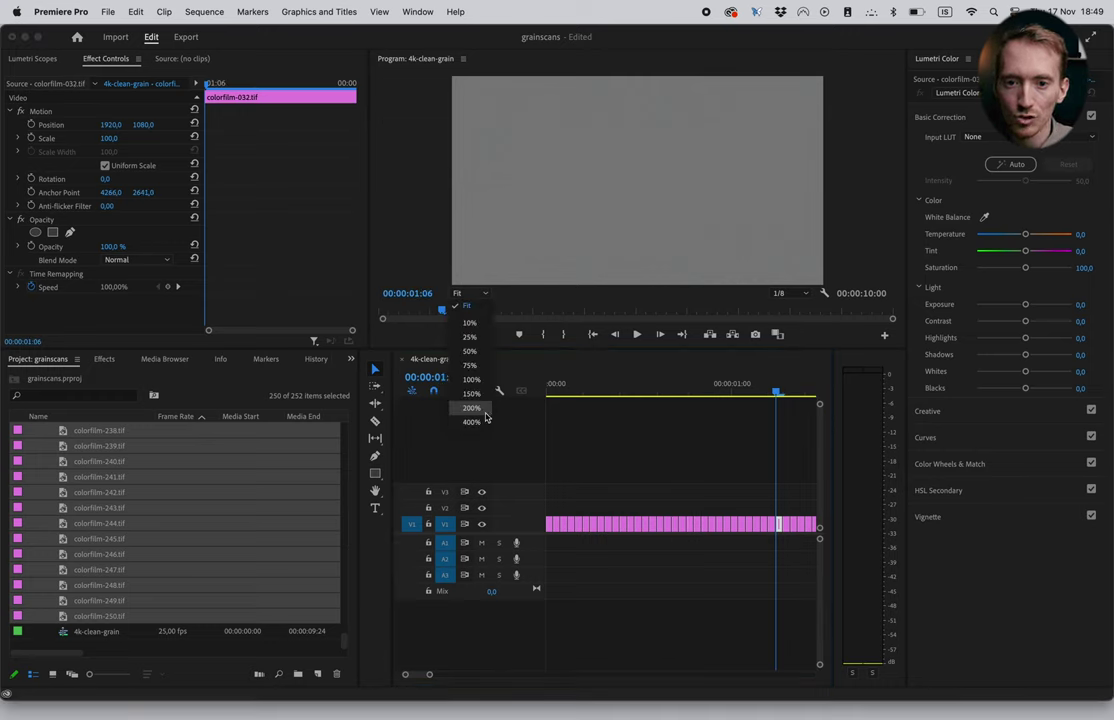
left_click(471, 408)
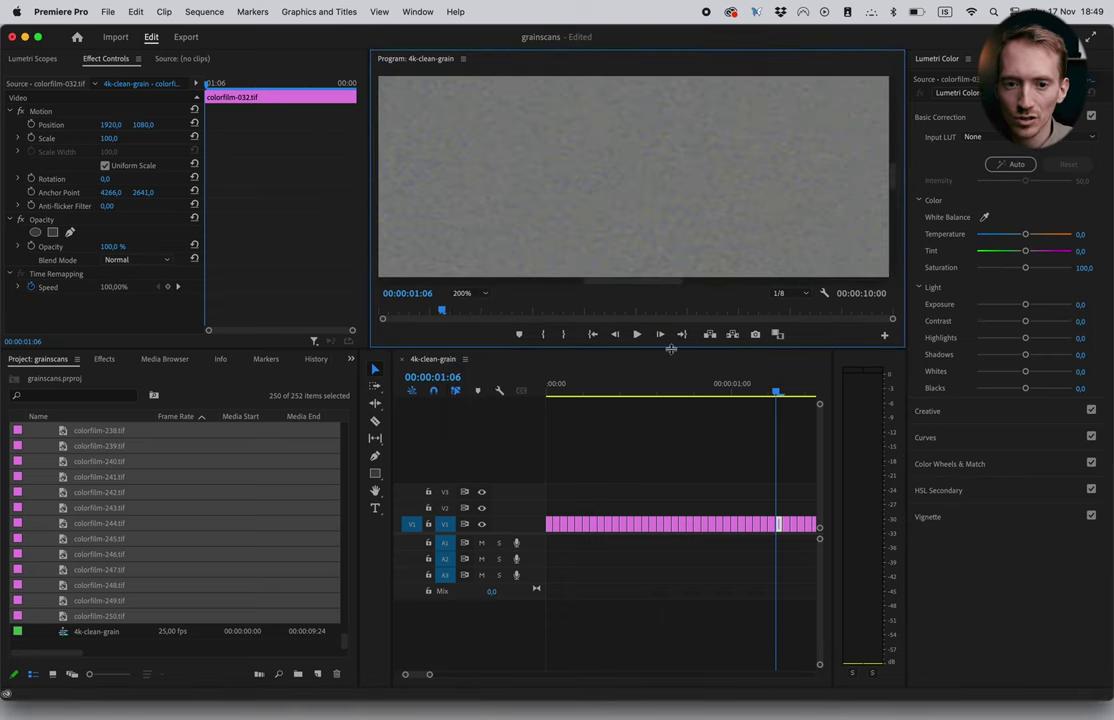
left_click_drag(671, 349, 676, 485)
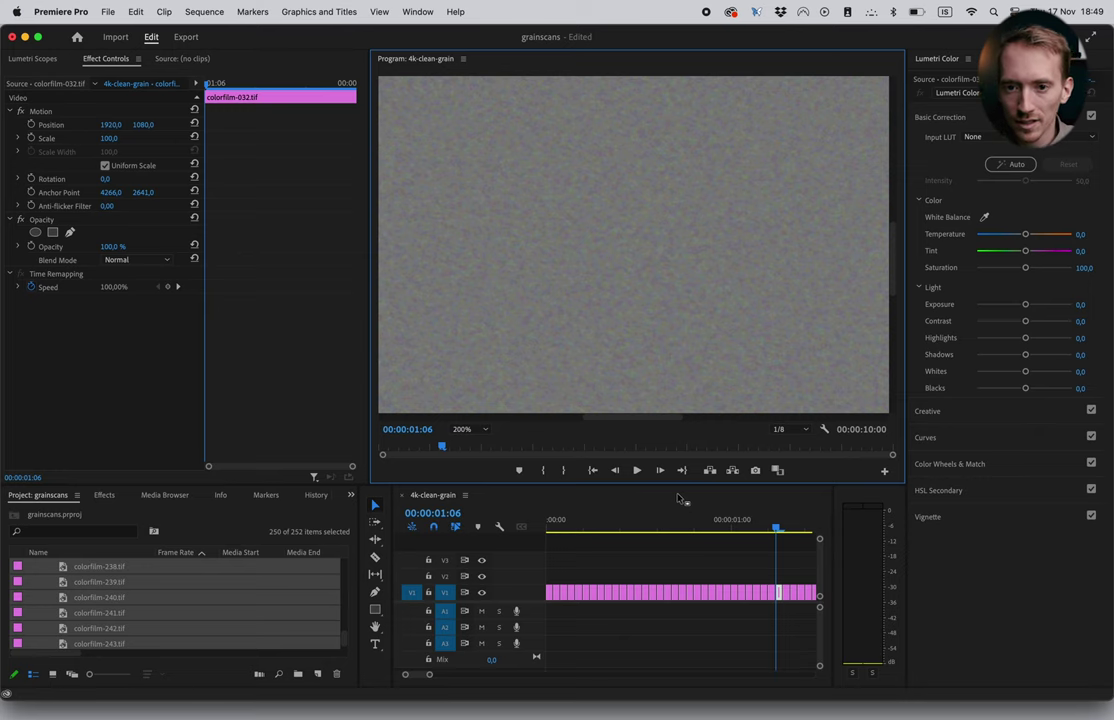
key("Left")
key("Left")
key("Left")
key("Left")
key("Left")
key("Left")
key("Left")
key("Left")
key("Left")
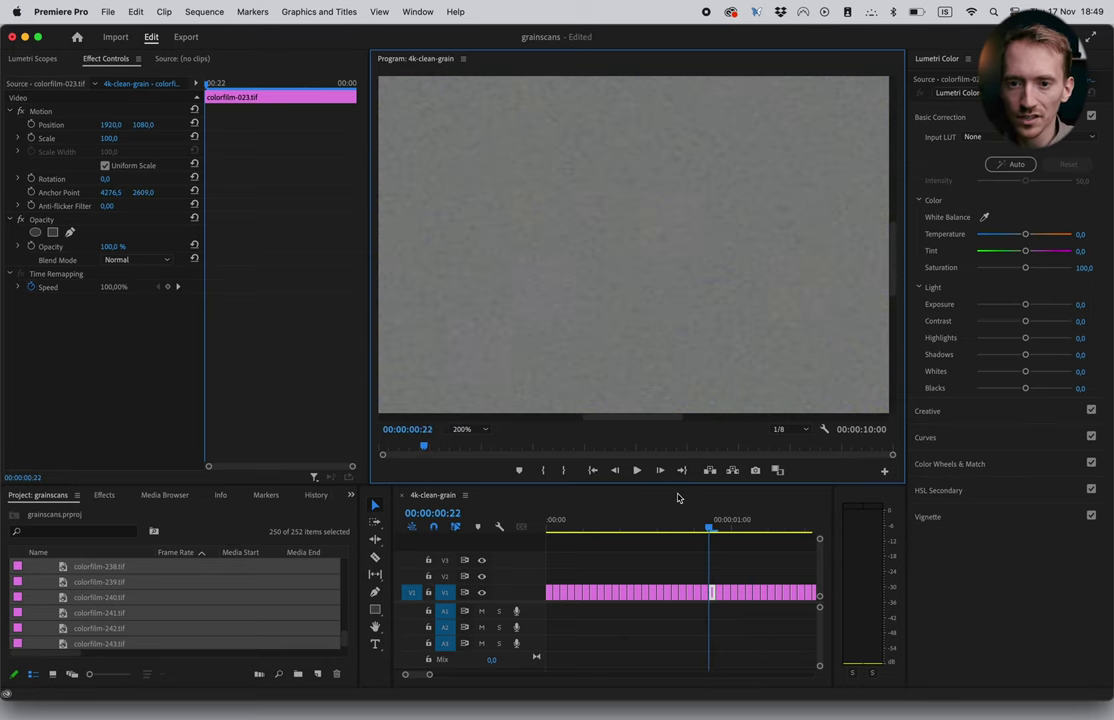
key("Left")
key("Left")
key("Left")
key("Left")
key("Left")
key("Left")
key("Left")
key("Left")
key("Left")
key("Left")
key("Left")
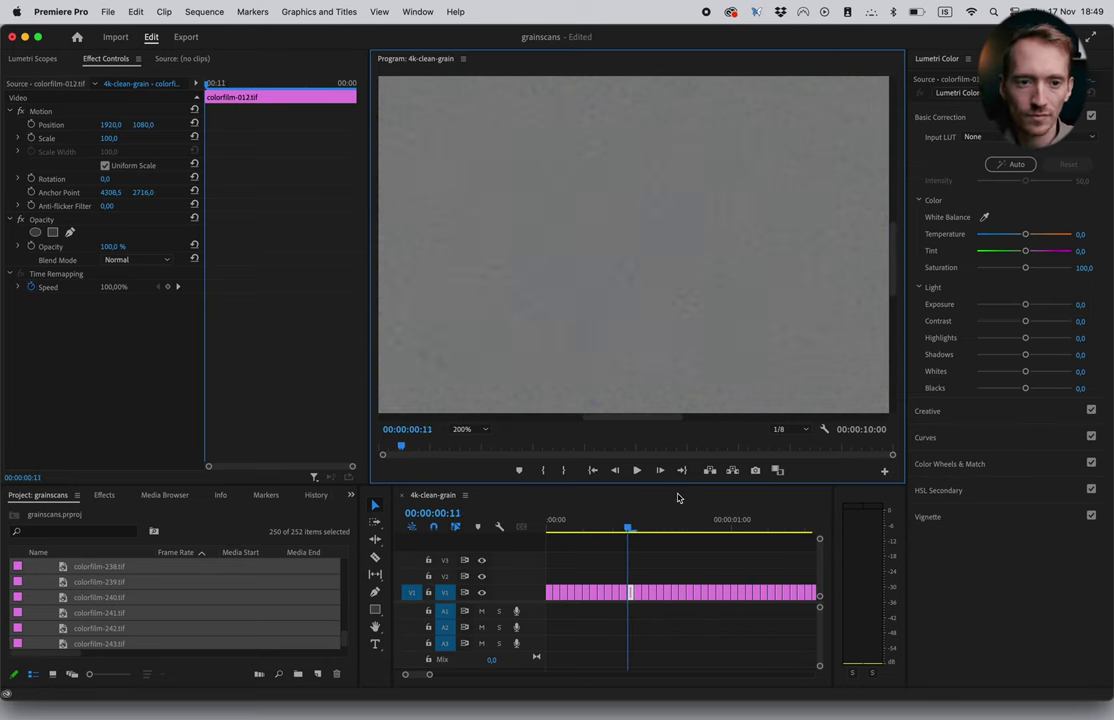
key("Left")
key("Left")
key("Left")
key("Left")
key("Left")
key("Left")
key("Left")
key("Left")
key("Left")
key("Left")
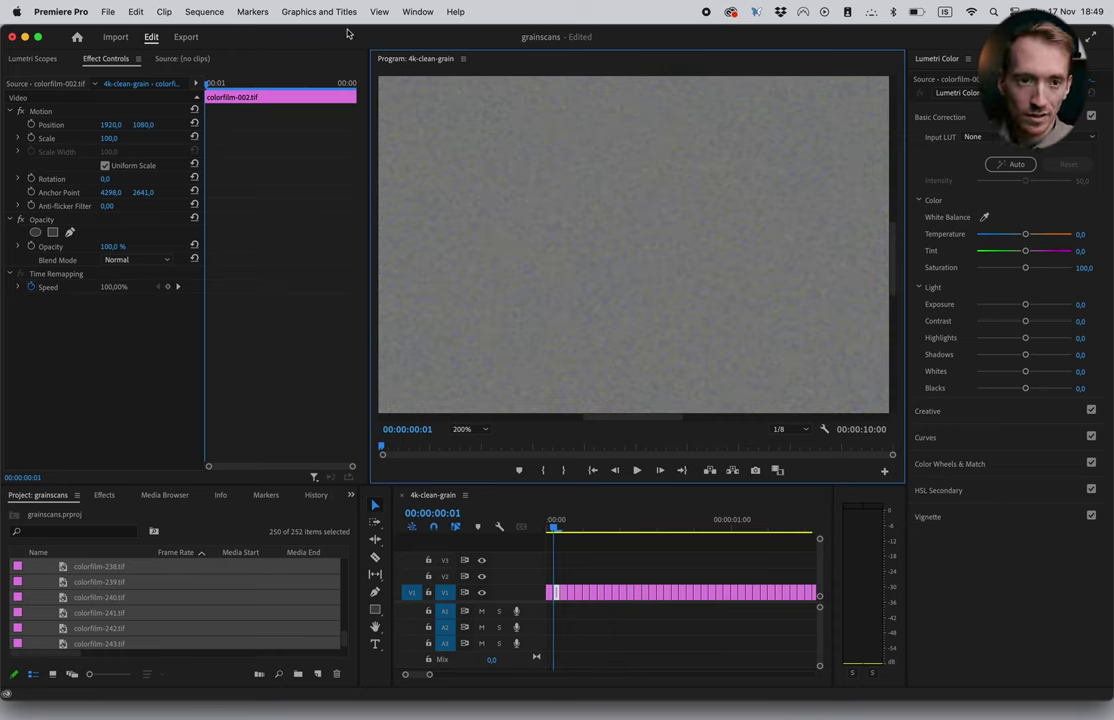
Open File > Export > Media, match video settings to source and turn off audio.
left_click(137, 11)
mouse_move(107, 11)
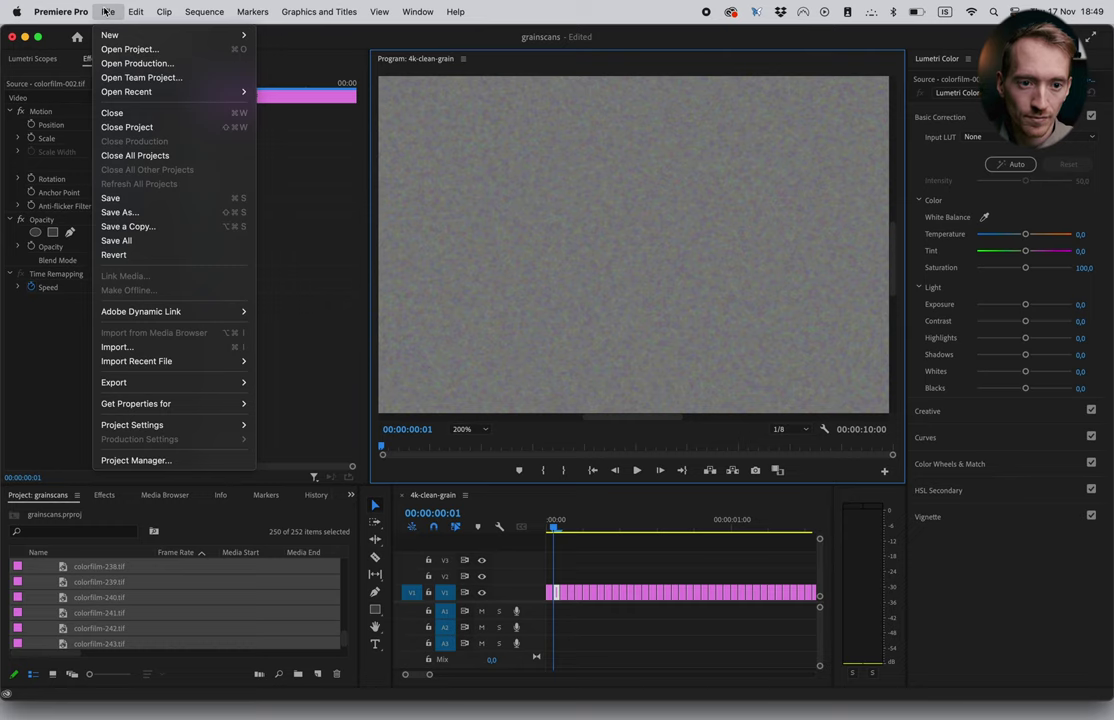
mouse_move(210, 382)
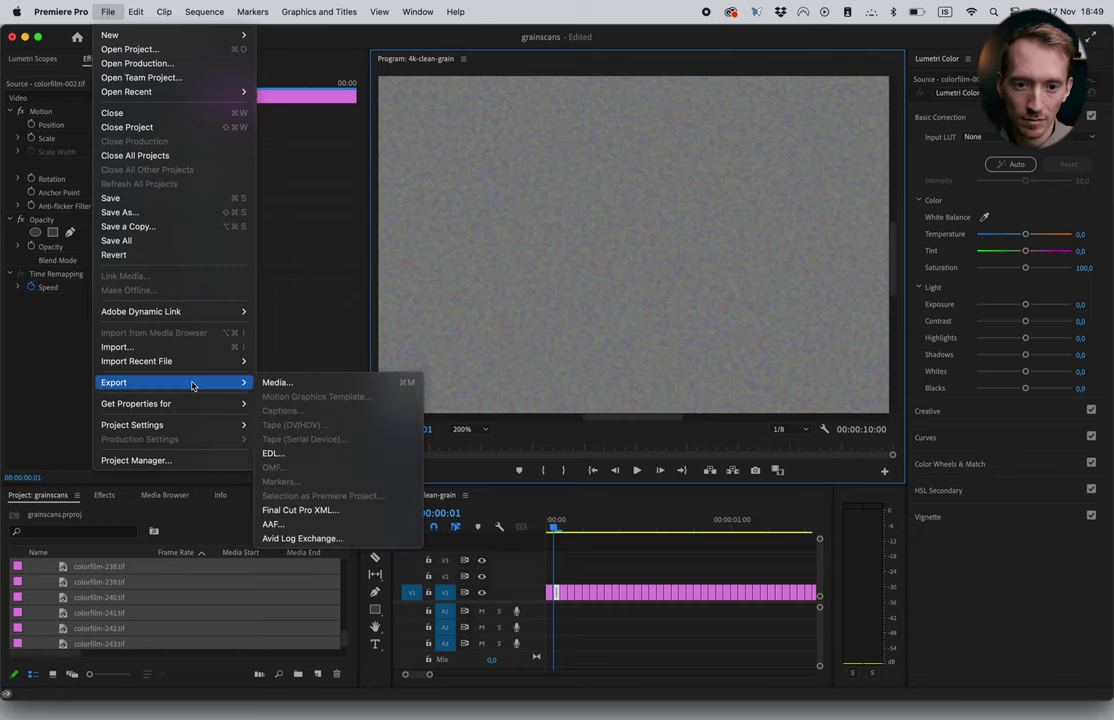
left_click(277, 382)
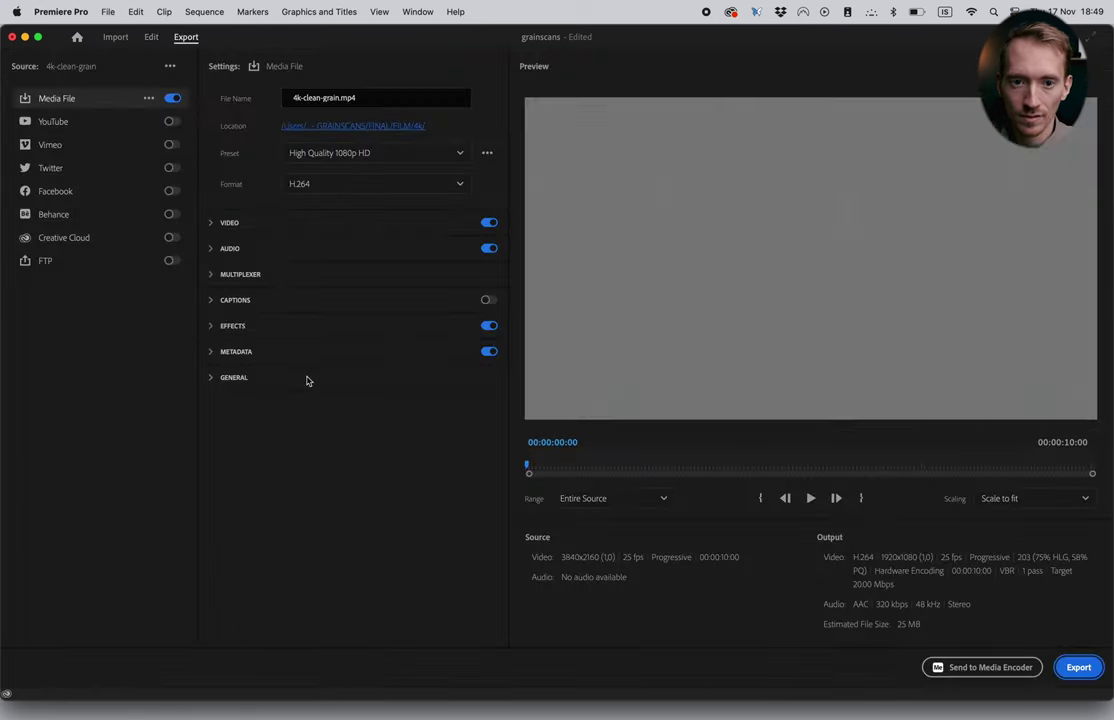
left_click(212, 227)
left_click(452, 278)
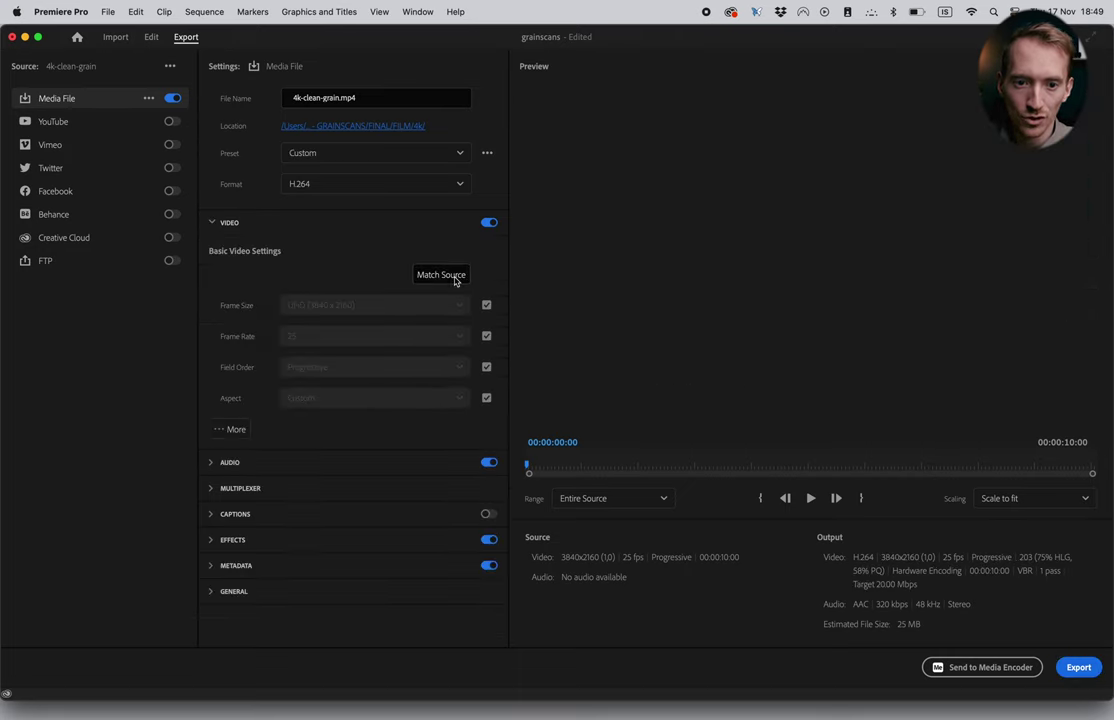
left_click(489, 462)
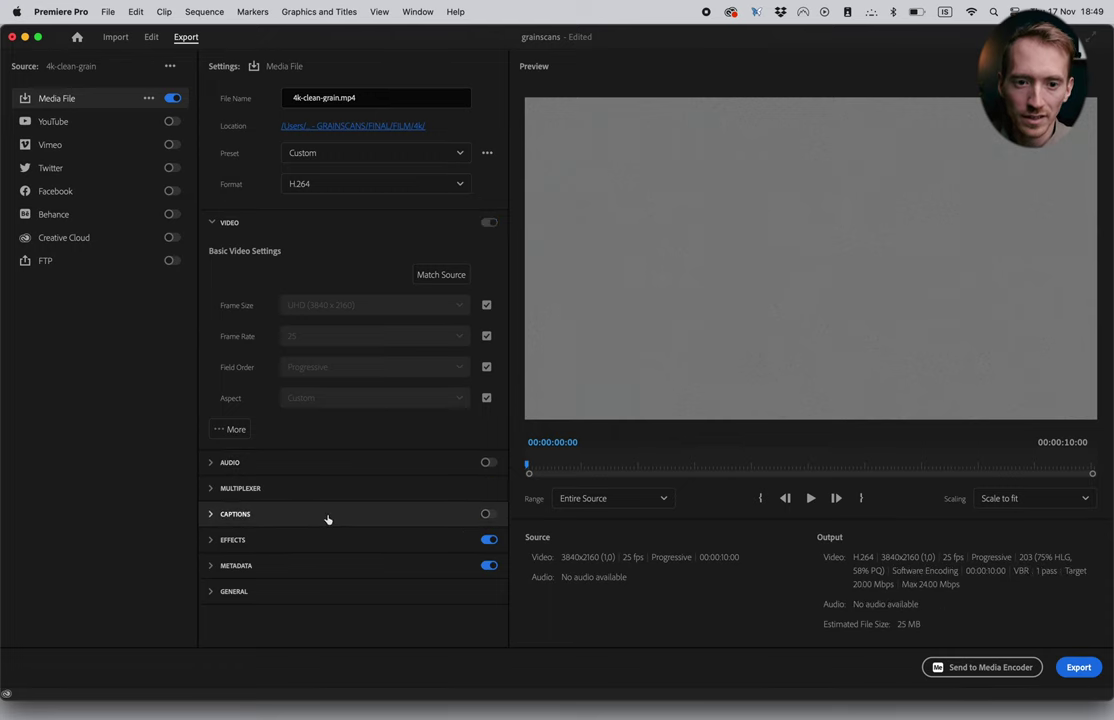
Set format to QuickTime with the Apple ProRes 422 codec and export 4k-clean-grain.mov.
left_click(351, 185)
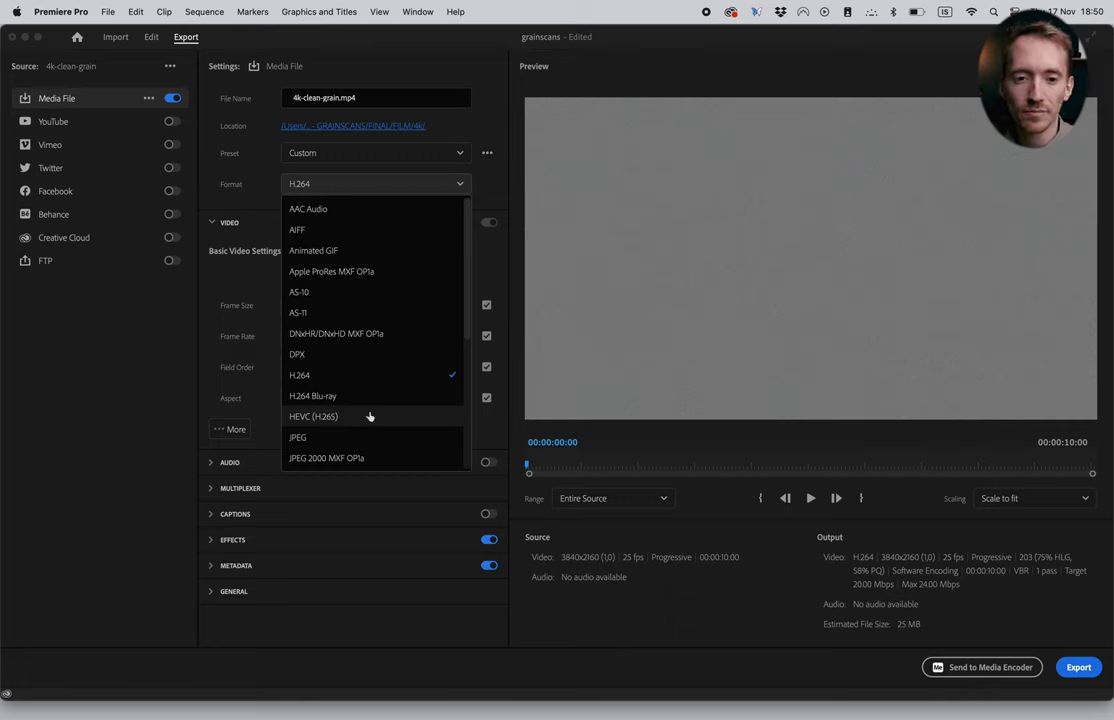
scroll(358, 404, "down", 5)
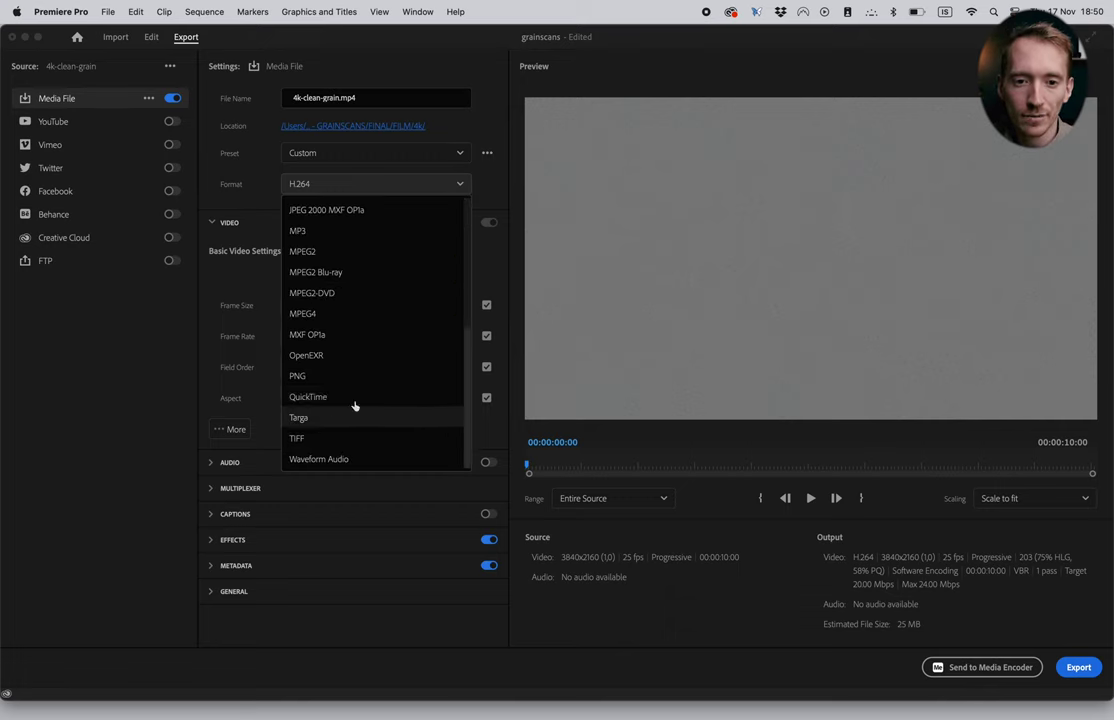
left_click(337, 401)
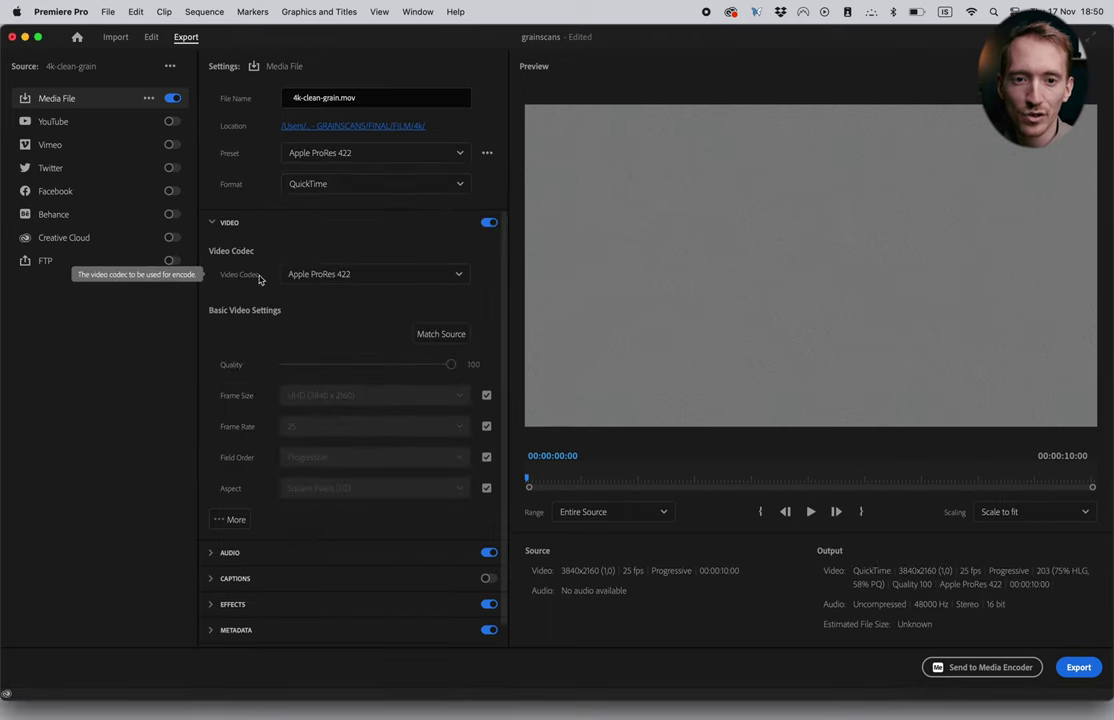
left_click(320, 276)
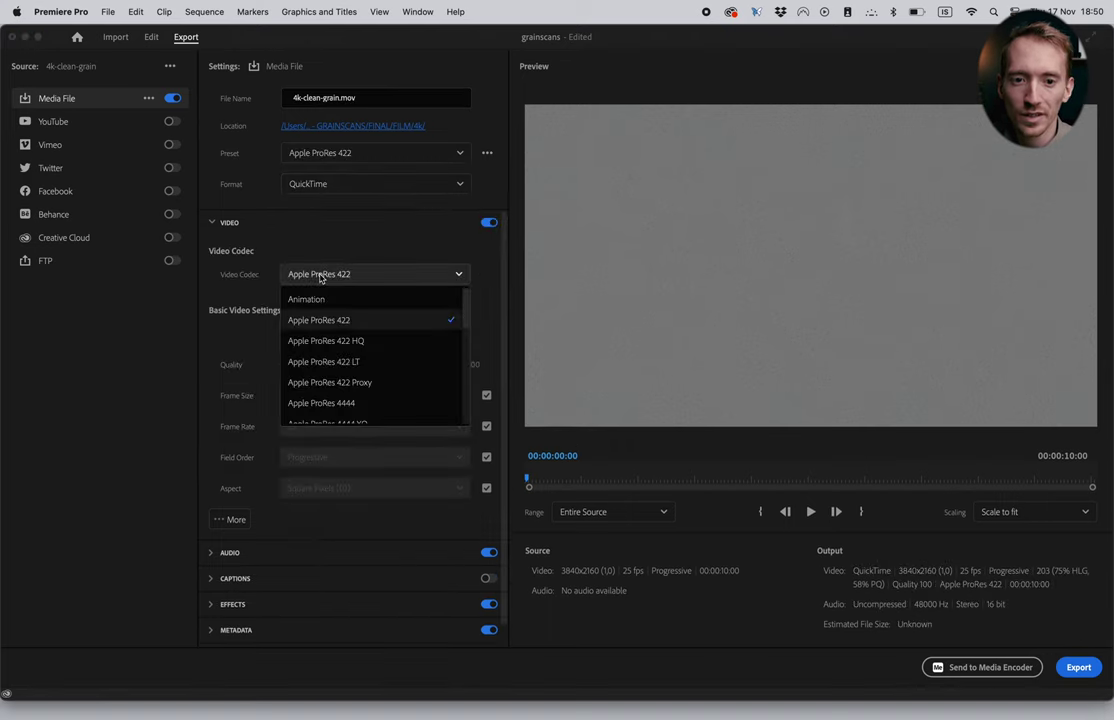
left_click(343, 322)
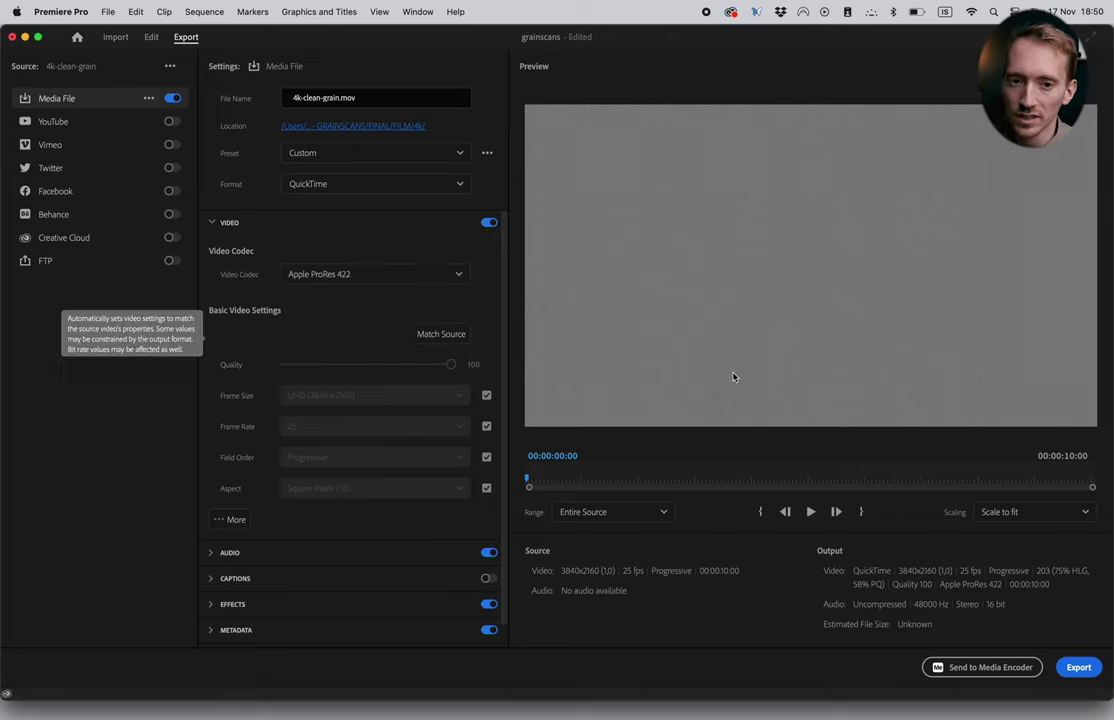
left_click(358, 274)
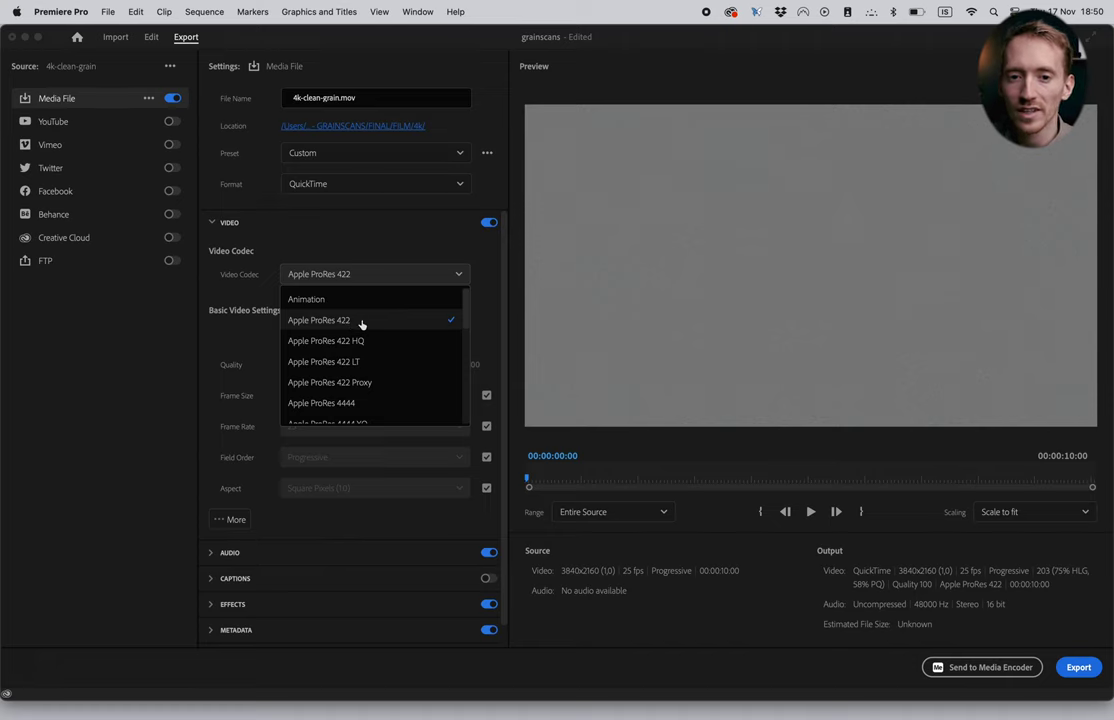
left_click(361, 321)
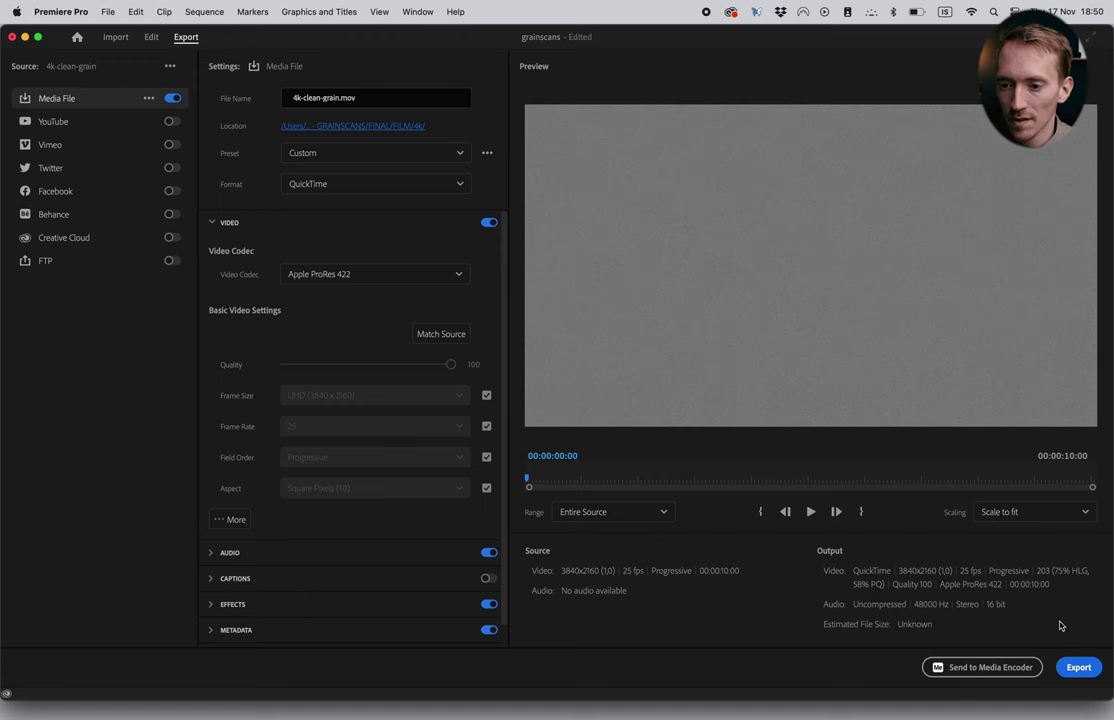
left_click(1080, 668)
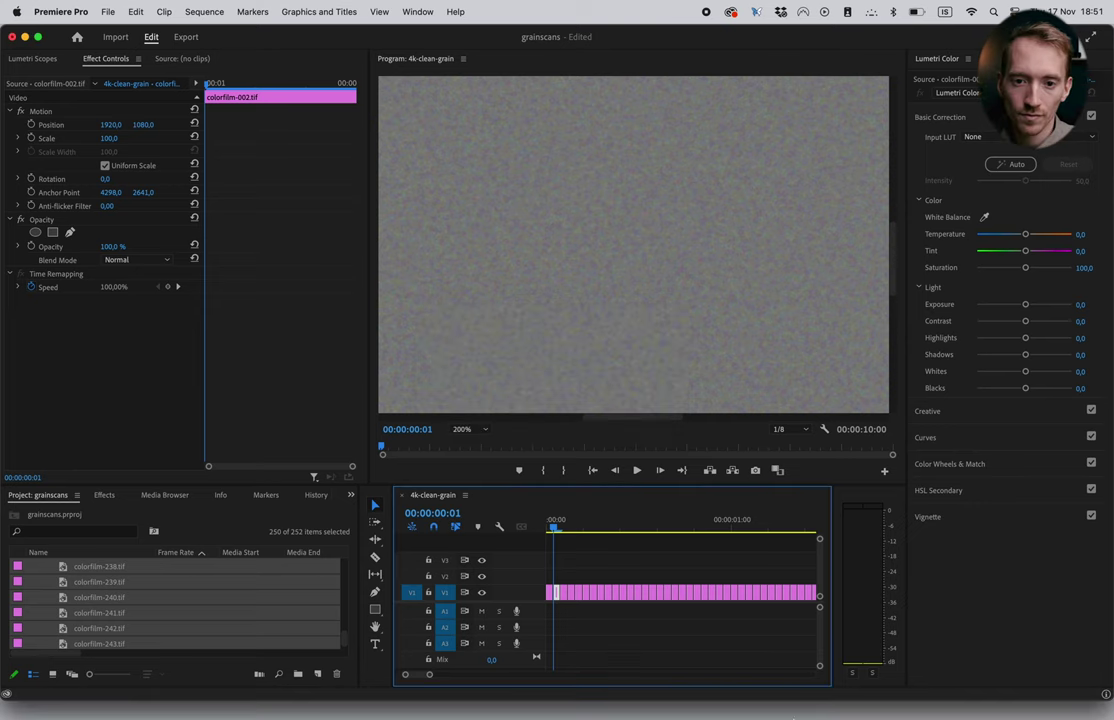
Select 4k-clean-grain.mov in the filmscans folder in Finder.
left_click(118, 694)
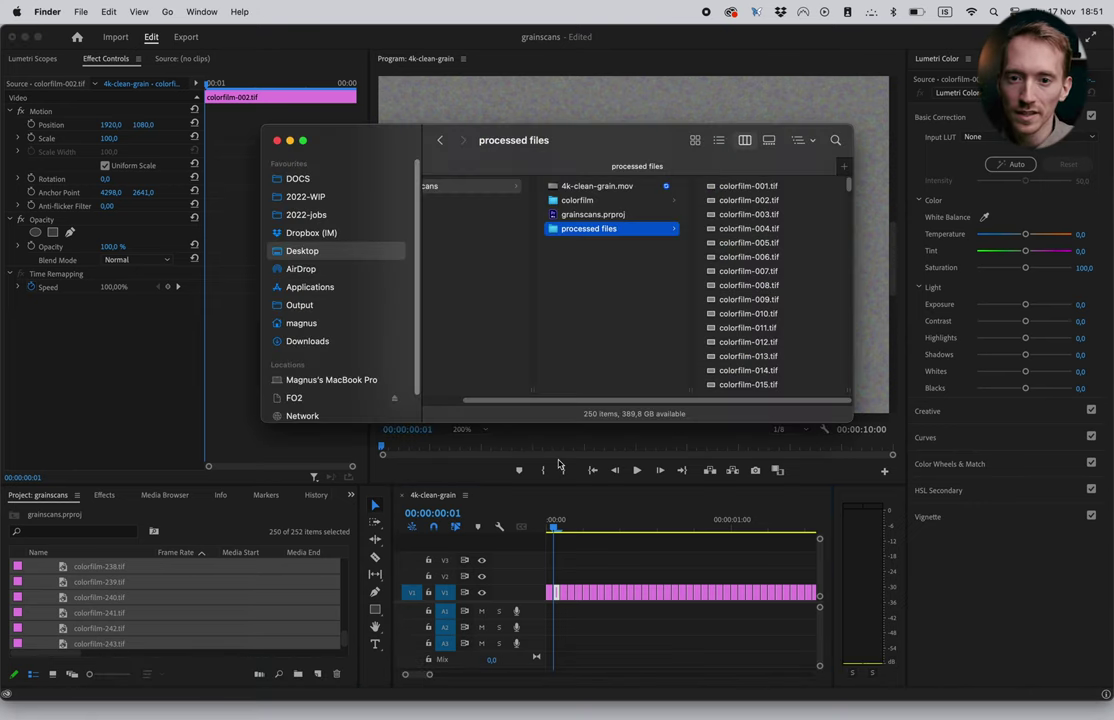
left_click(575, 188)
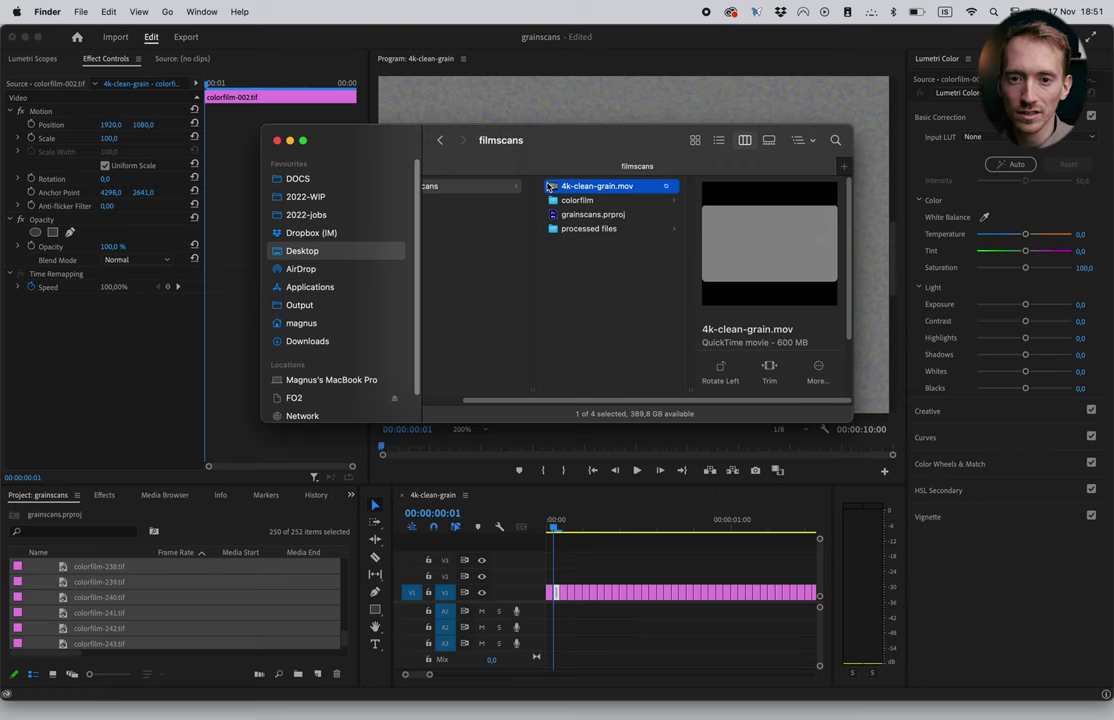
Open 4k-clean-grain.mov in QuickTime Player and play the 10-second grain clip.
double_click(554, 190)
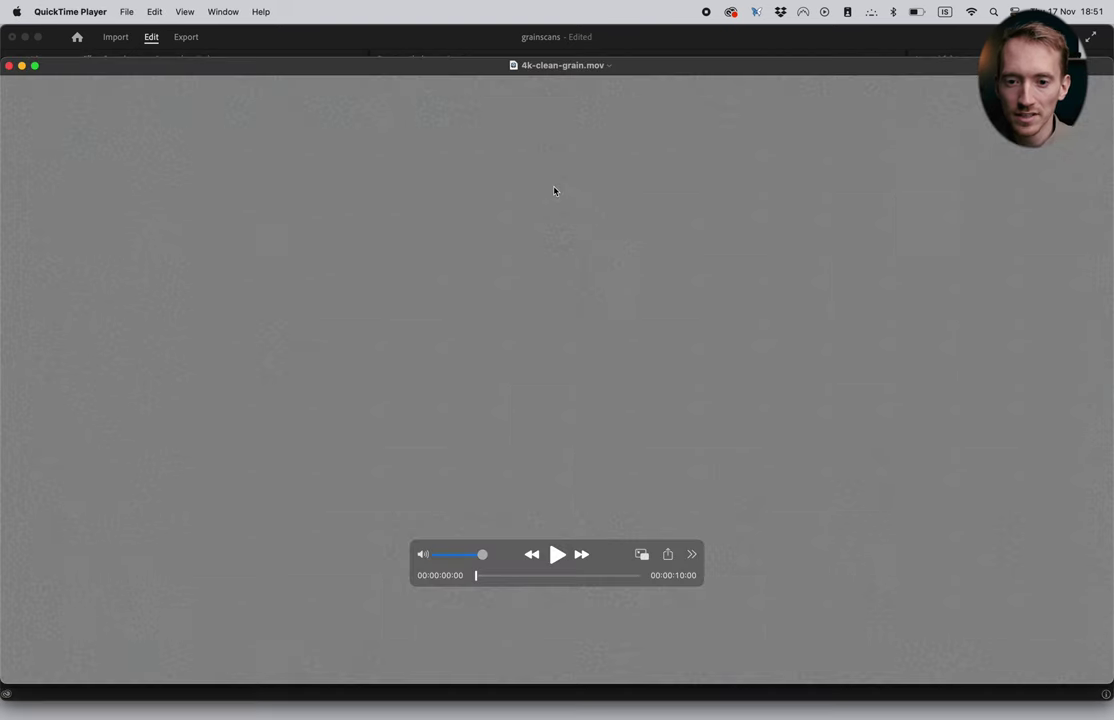
left_click(558, 555)
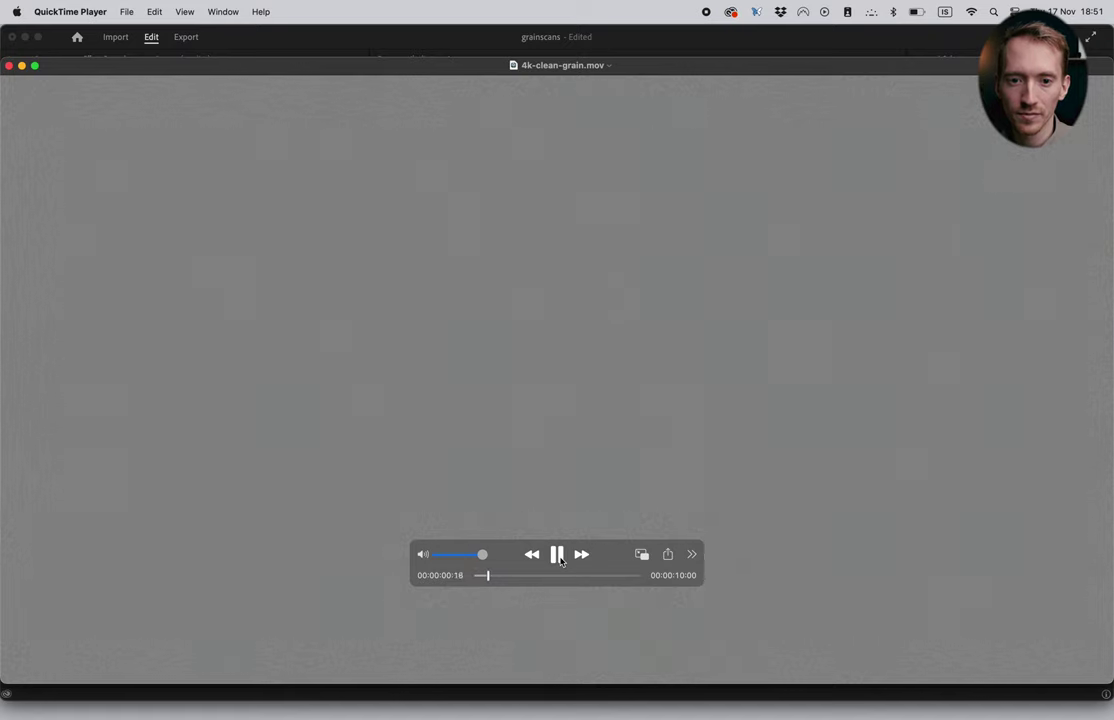